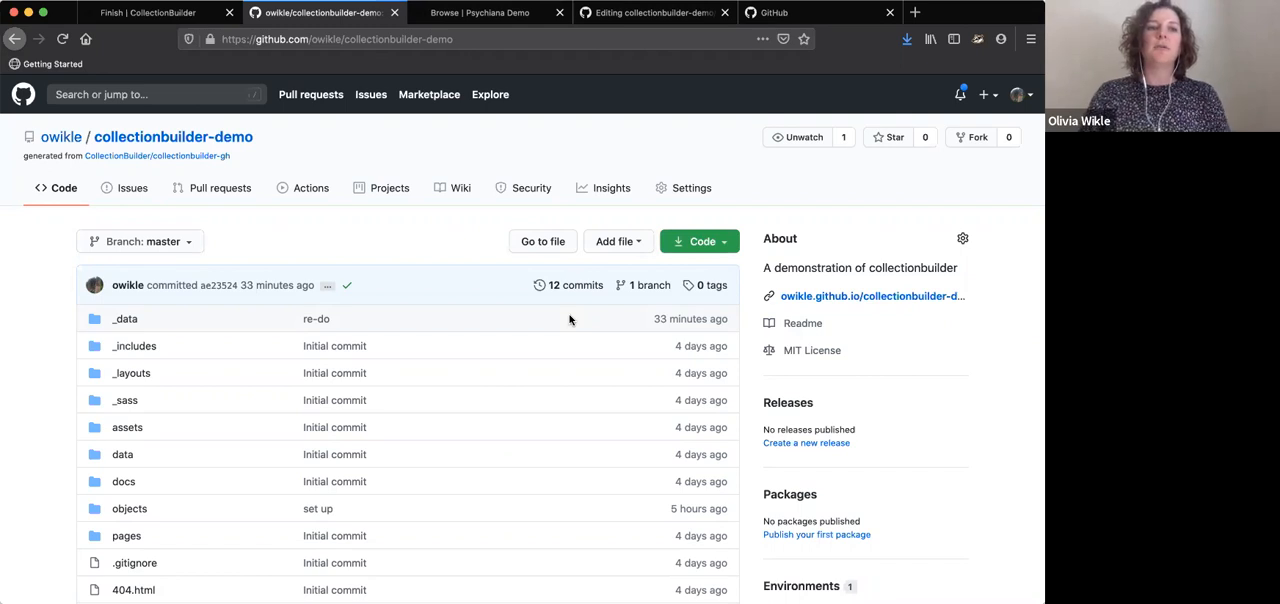
# Open config-browse.csv from the repository's _data folder for editing
pyautogui.scroll(-1, 412, 376)
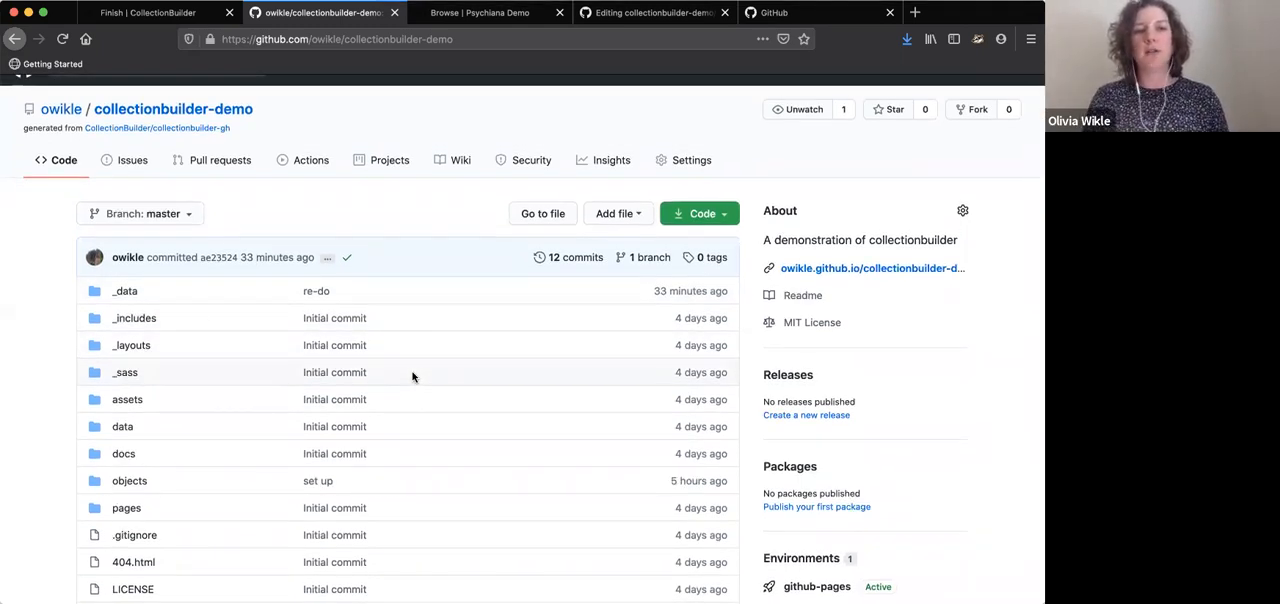
pyautogui.click(126, 292)
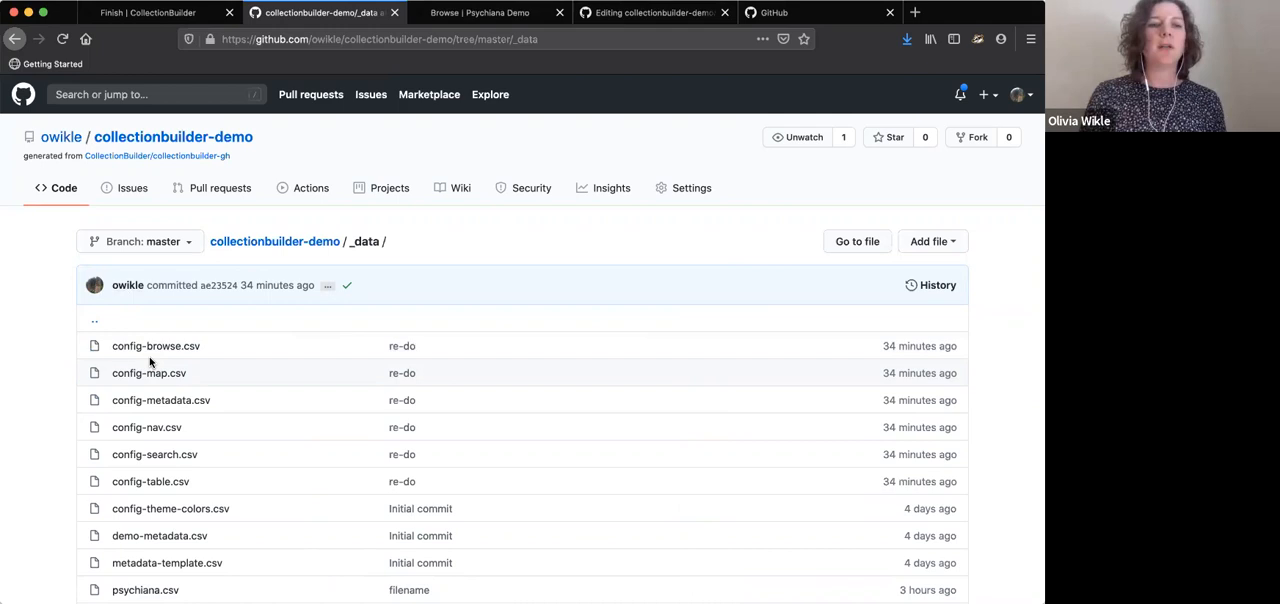
pyautogui.click(162, 352)
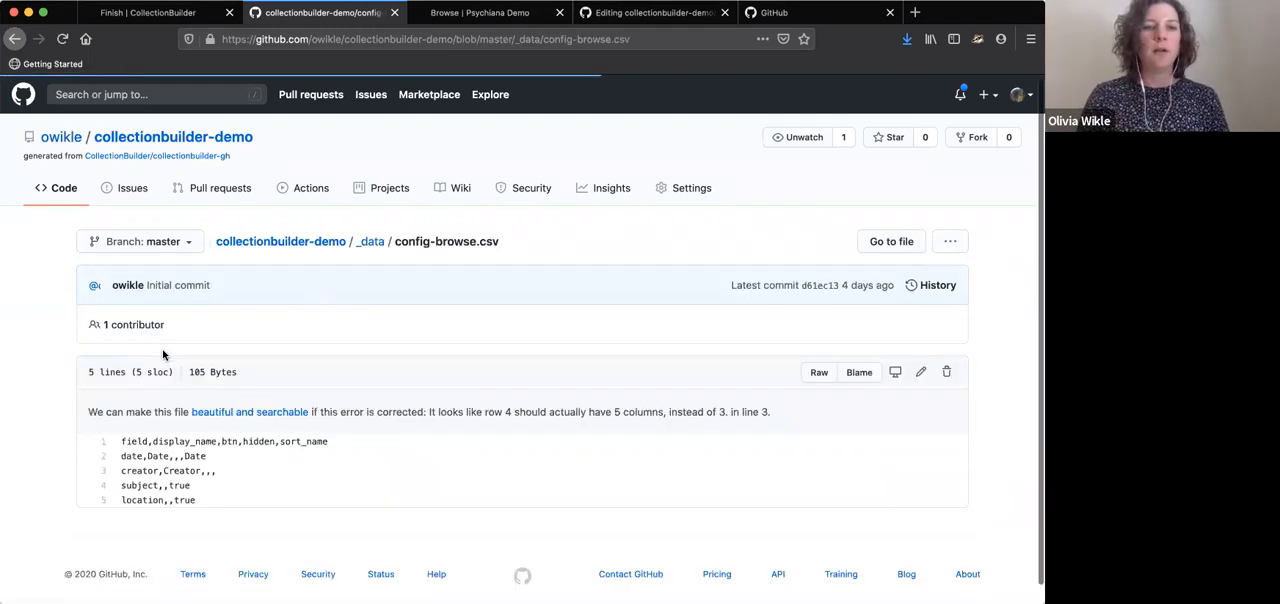
pyautogui.click(920, 375)
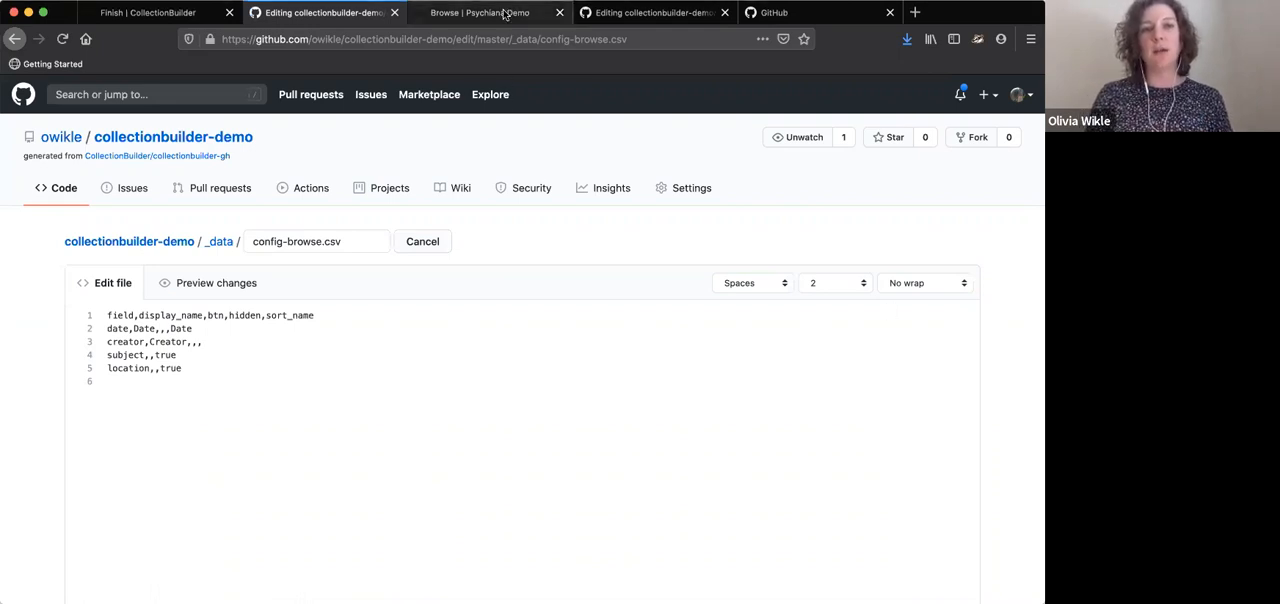
# Reset the filter on the demo site's Browse page and examine the fields and subject tags on the item cards
pyautogui.click(508, 12)
pyautogui.scroll(4, 443, 229)
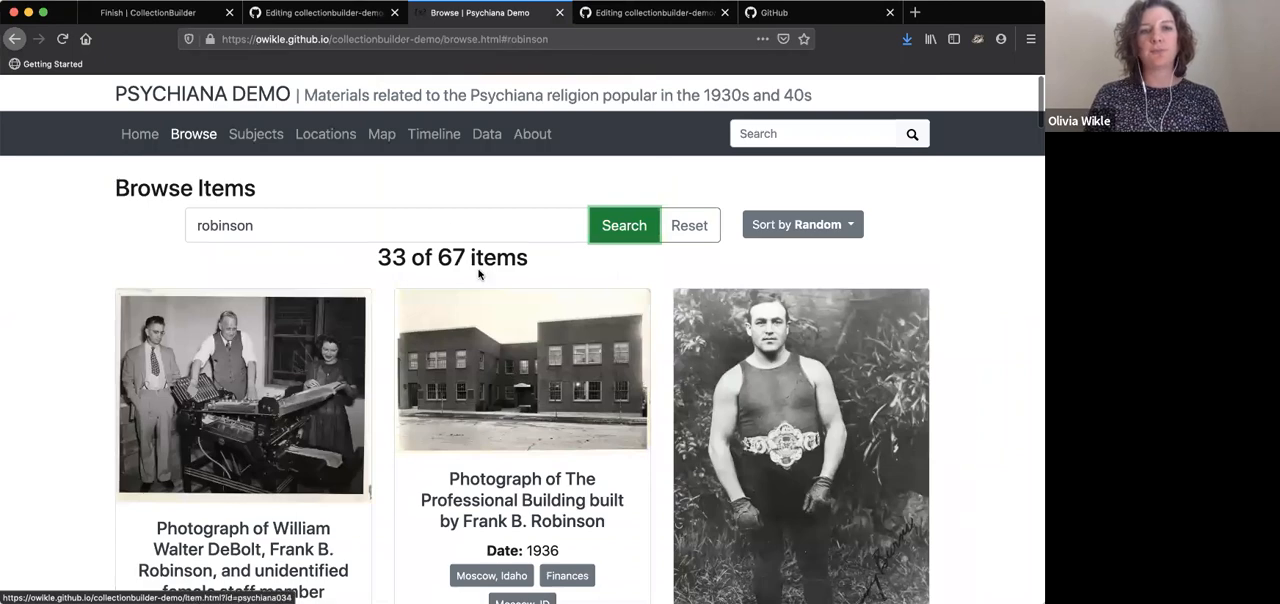
pyautogui.click(689, 234)
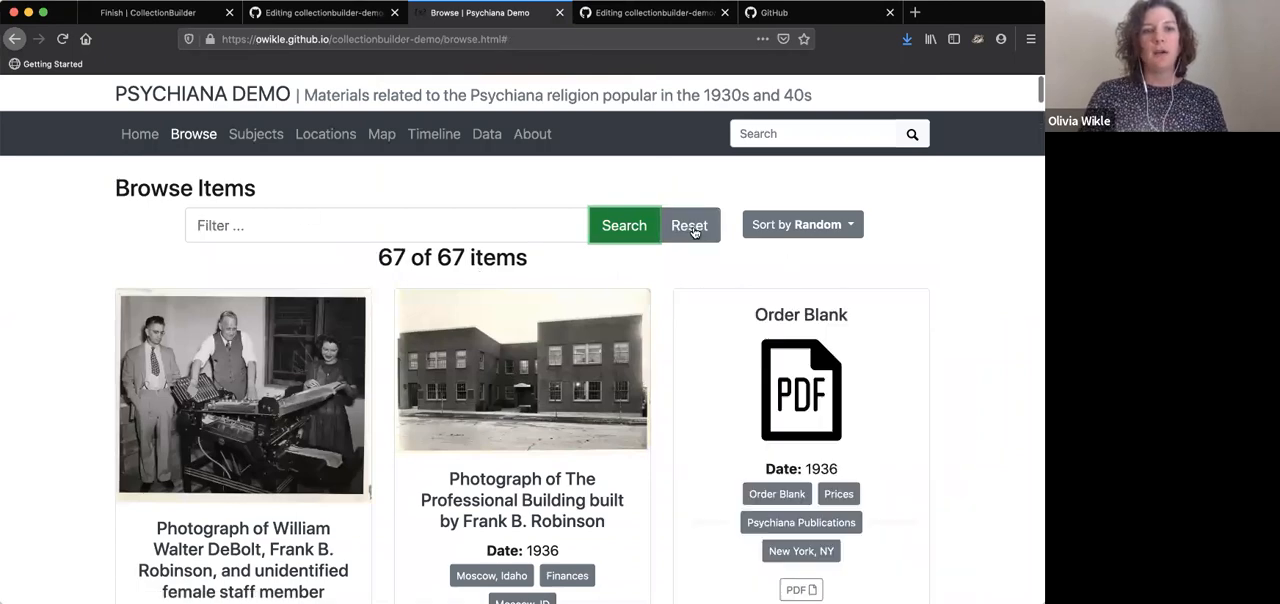
pyautogui.scroll(-5, 689, 237)
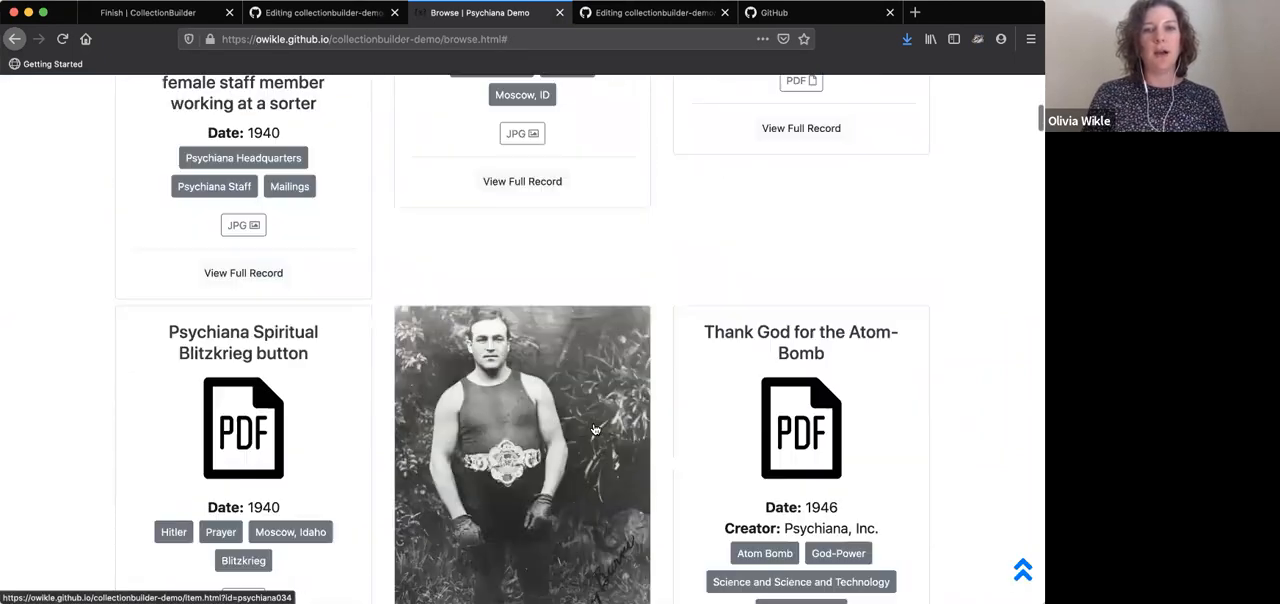
pyautogui.scroll(2, 446, 229)
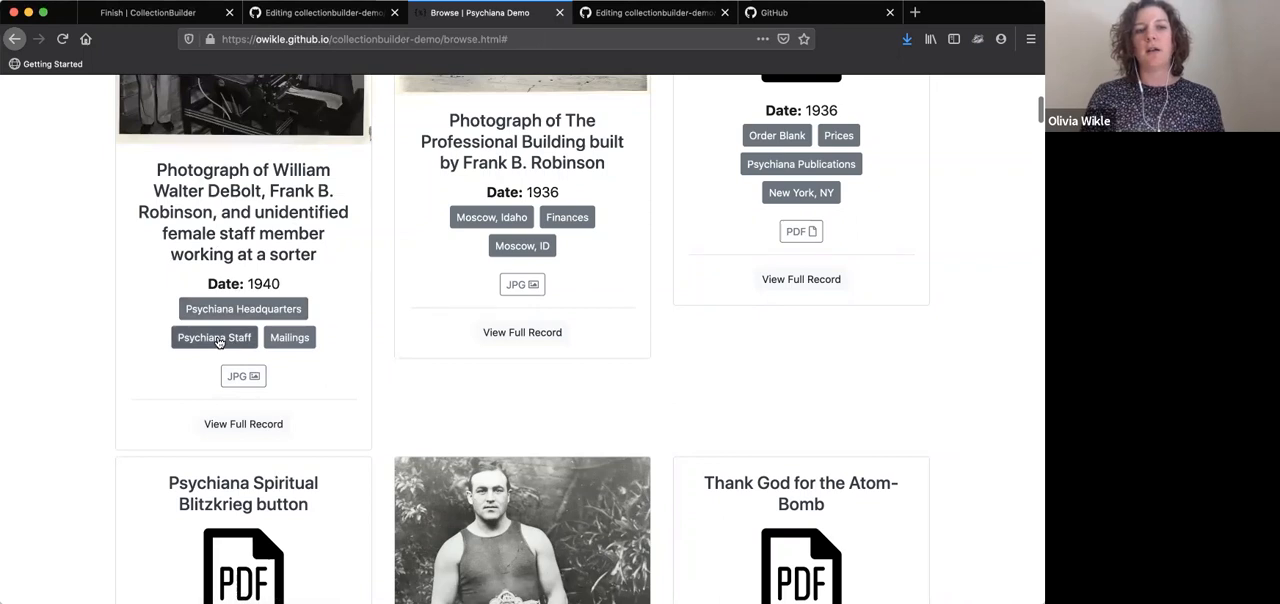
pyautogui.scroll(-4, 380, 412)
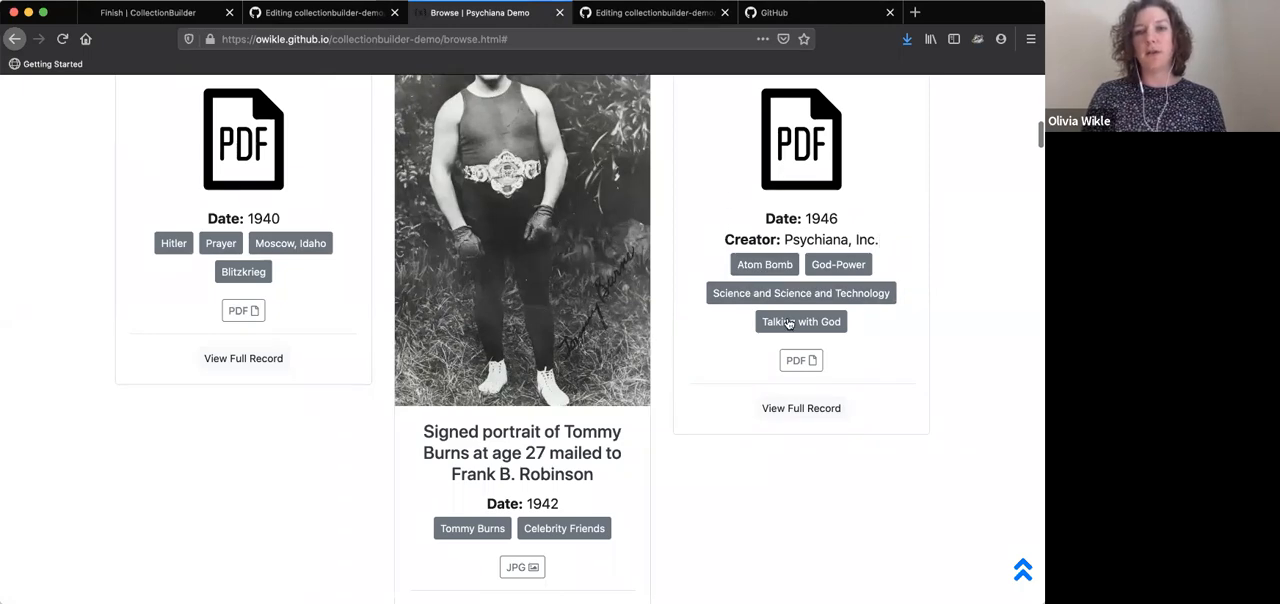
pyautogui.scroll(-8, 798, 325)
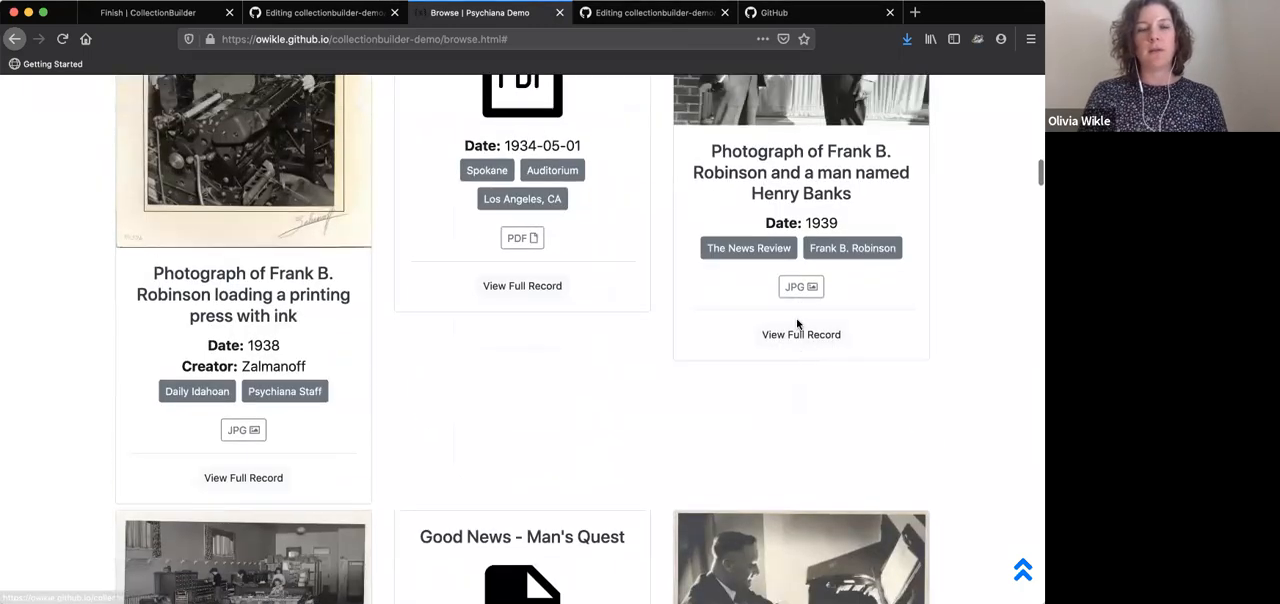
pyautogui.scroll(10, 798, 324)
pyautogui.scroll(5, 798, 325)
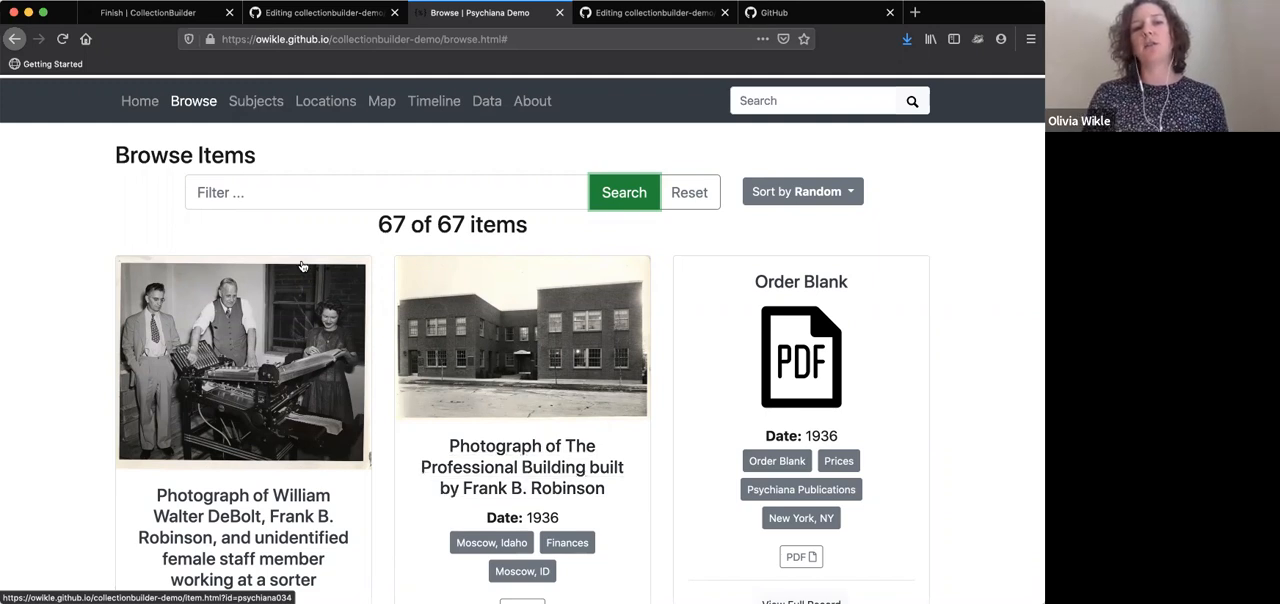
# Filter the browse items by "robinson", look over the matching cards, and reset the filter
pyautogui.click(284, 192)
pyautogui.write('robinson')
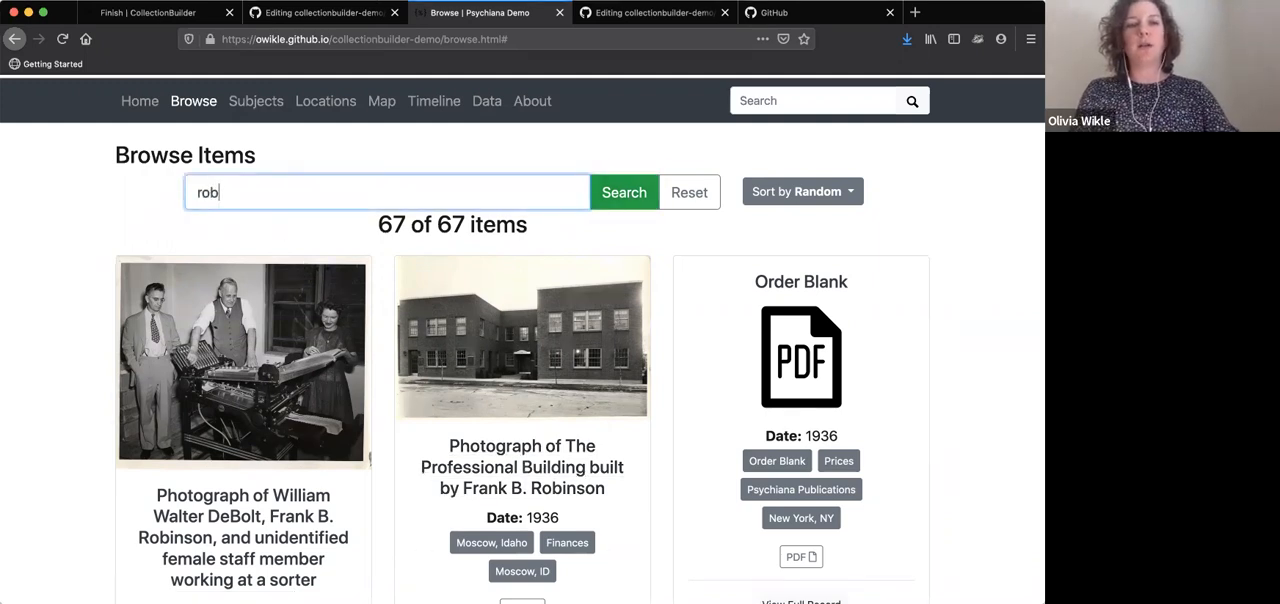
pyautogui.press('Return')
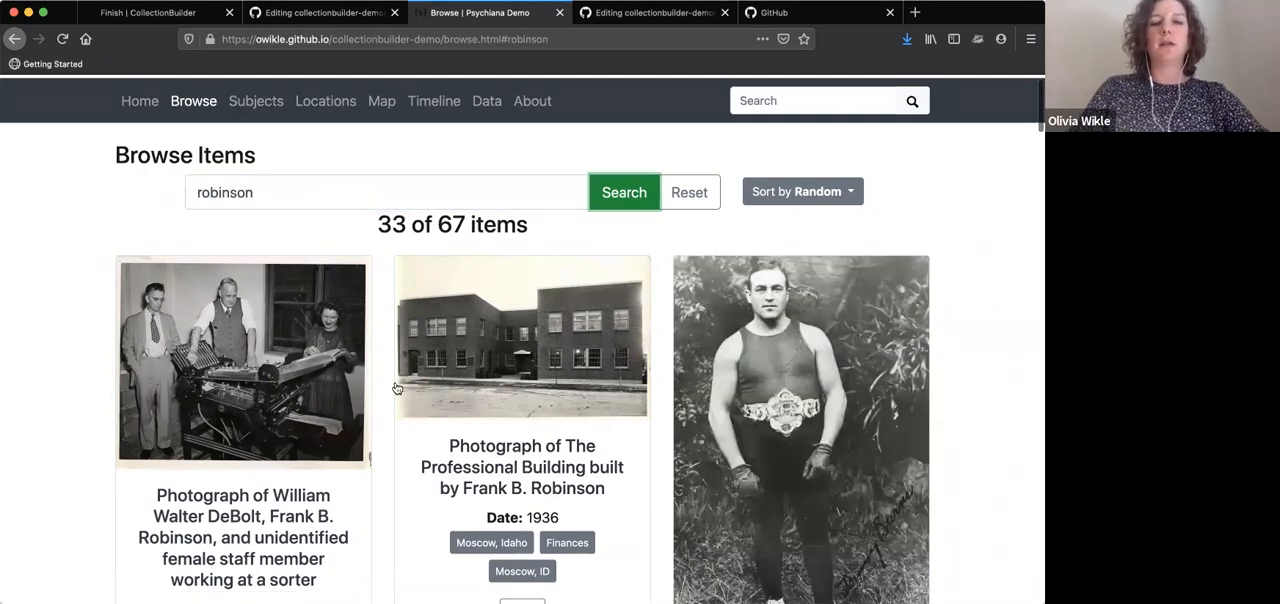
pyautogui.scroll(-5, 396, 386)
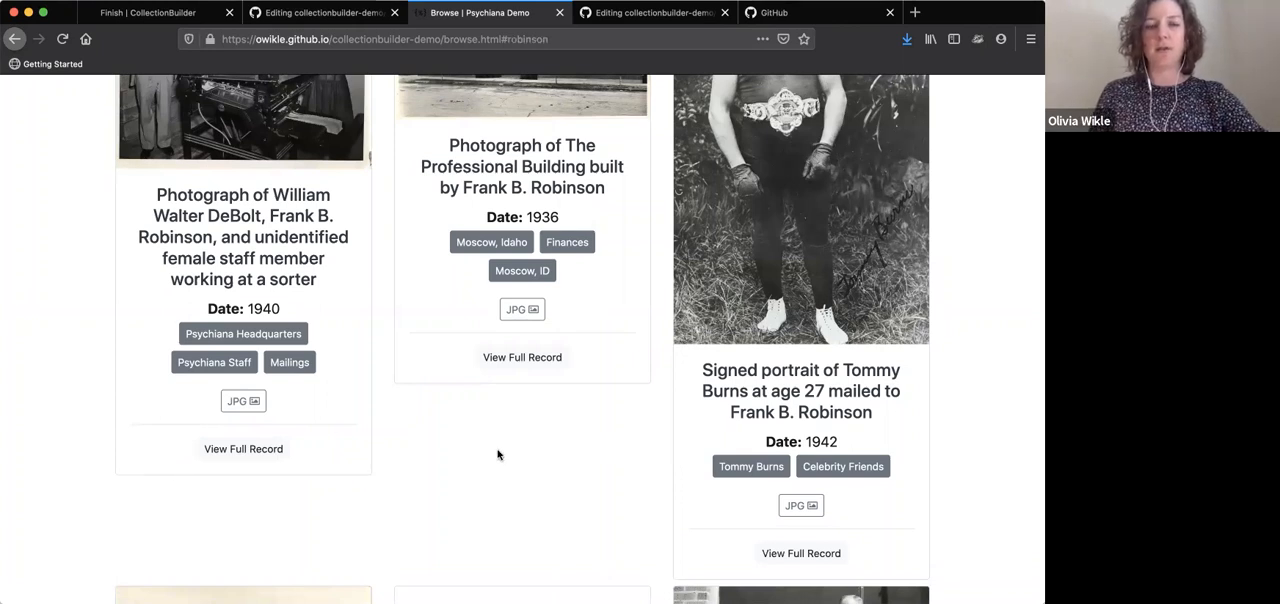
pyautogui.scroll(2, 547, 353)
pyautogui.scroll(5, 547, 353)
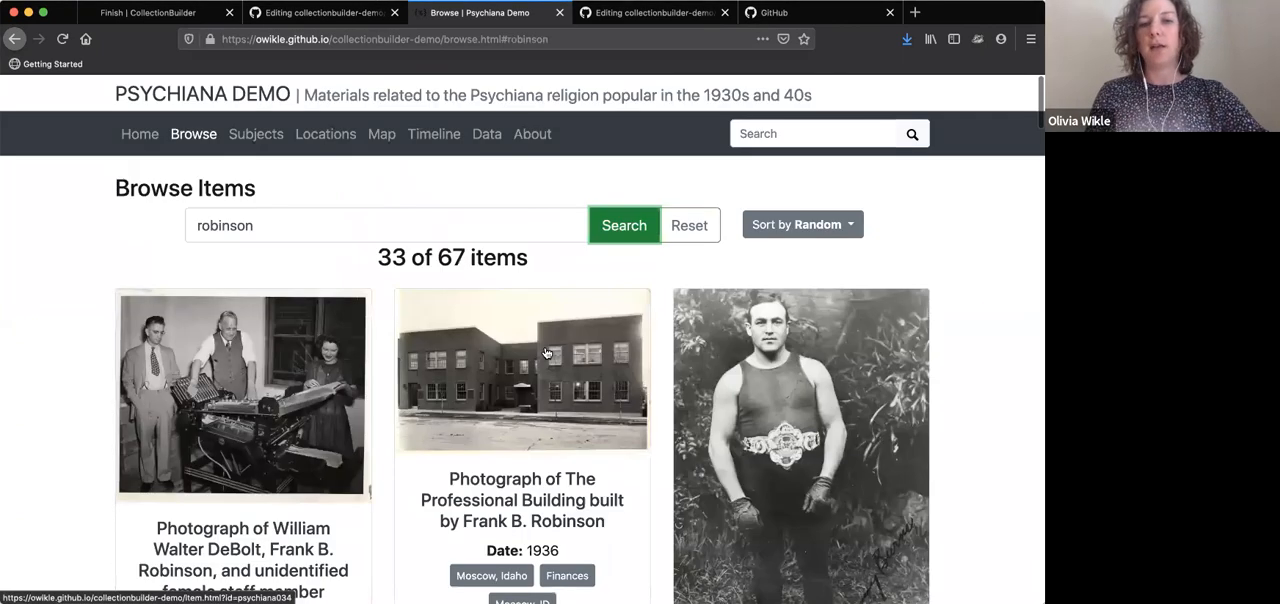
pyautogui.click(700, 226)
# Return to the config-browse.csv editor and insert a blank line after the creator row
pyautogui.click(320, 13)
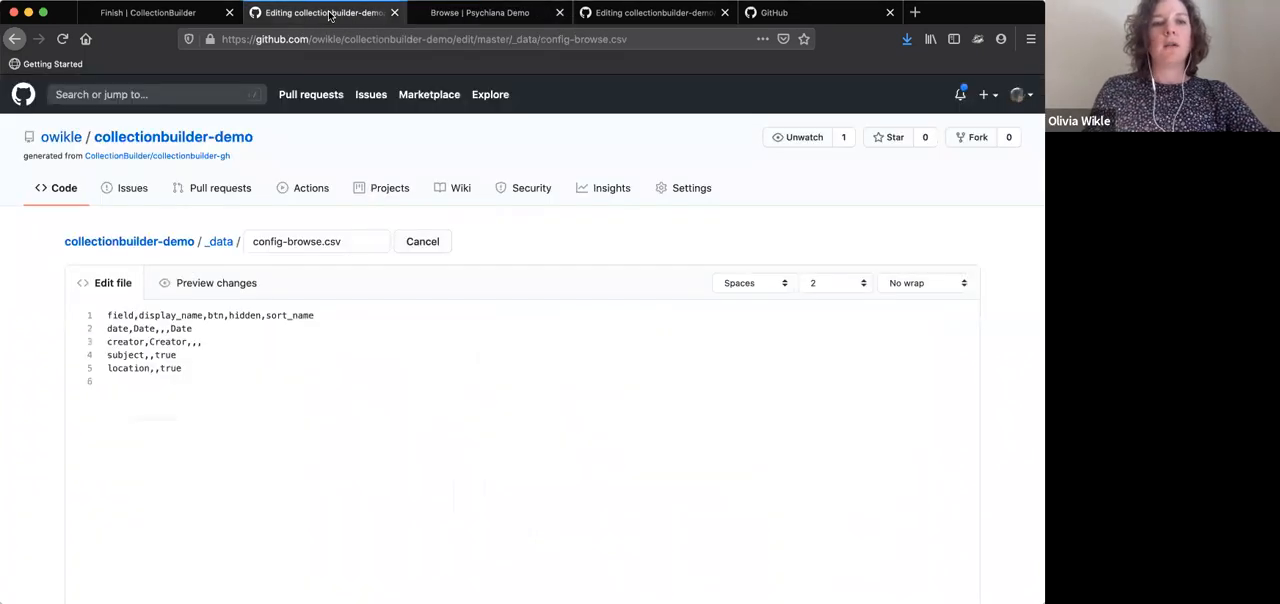
pyautogui.click(203, 344)
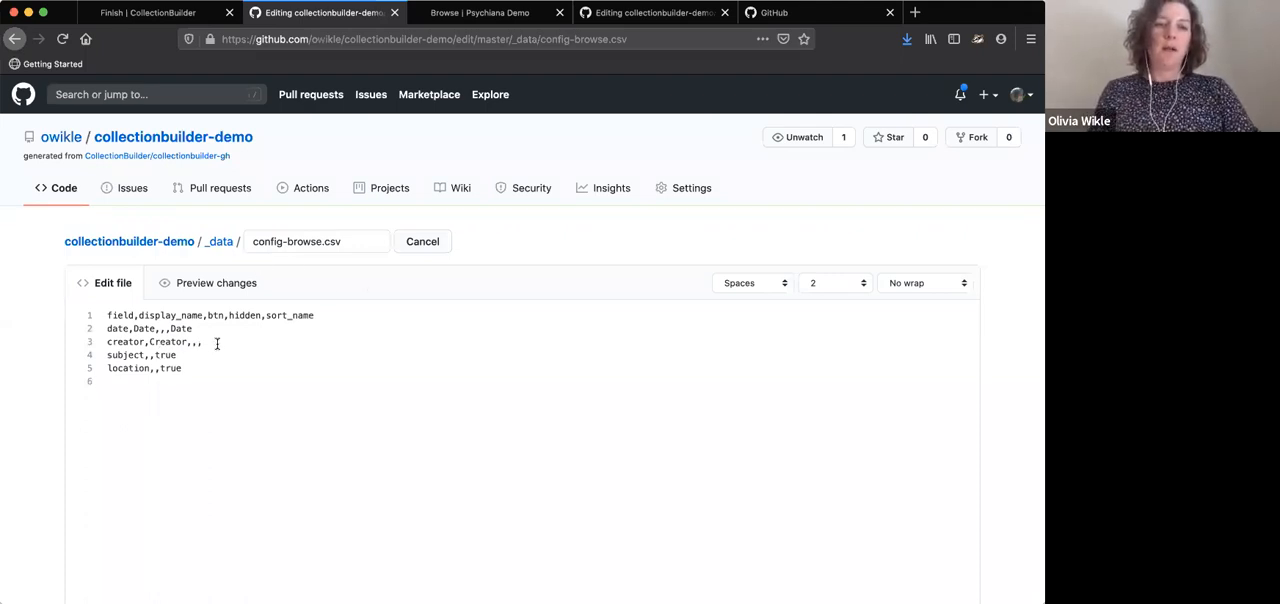
pyautogui.press('Return')
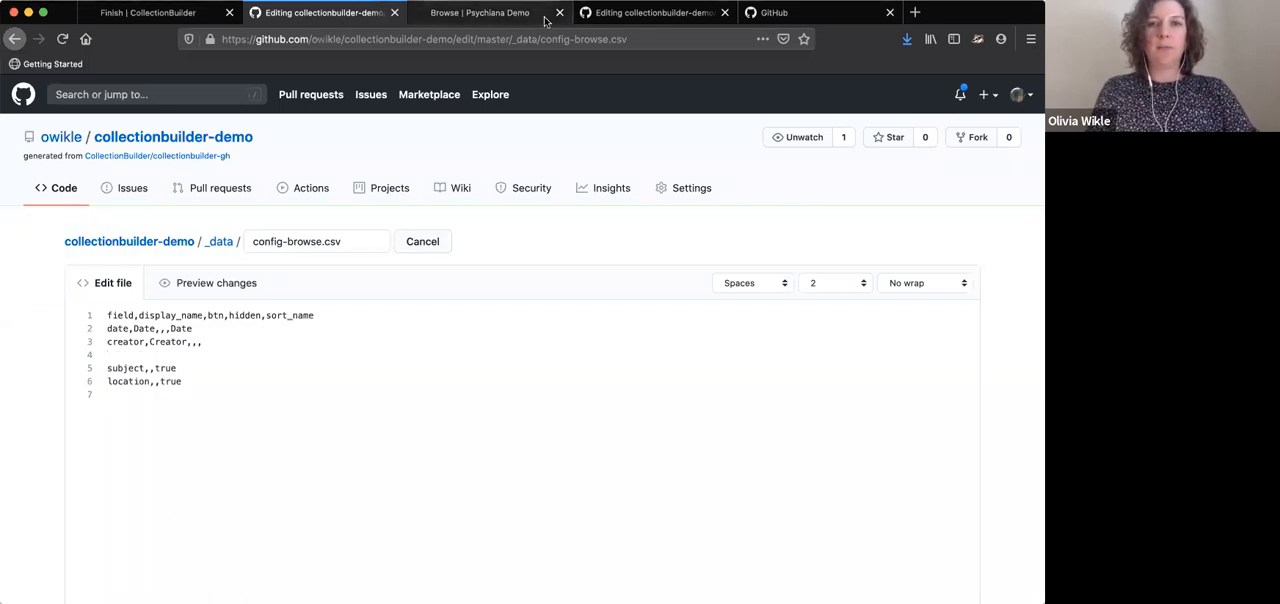
# Check the header row of psychiana.csv for the exact name of the item information column
pyautogui.click(650, 12)
pyautogui.scroll(2, 517, 364)
pyautogui.hscroll(-5, 517, 364)
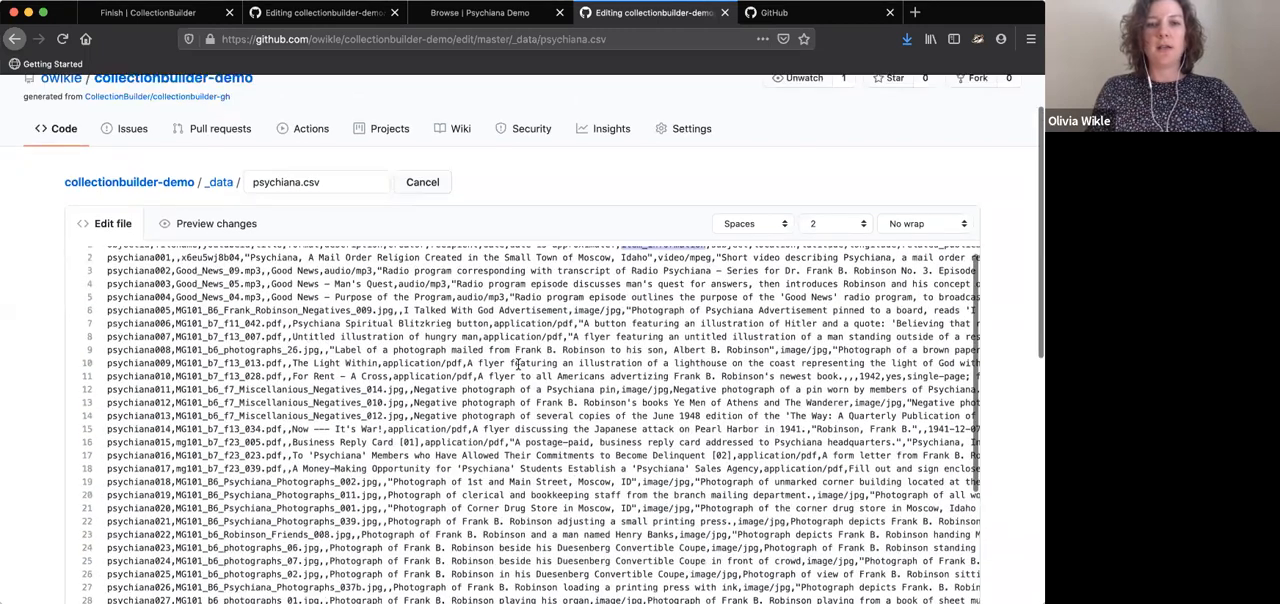
pyautogui.scroll(1, 517, 364)
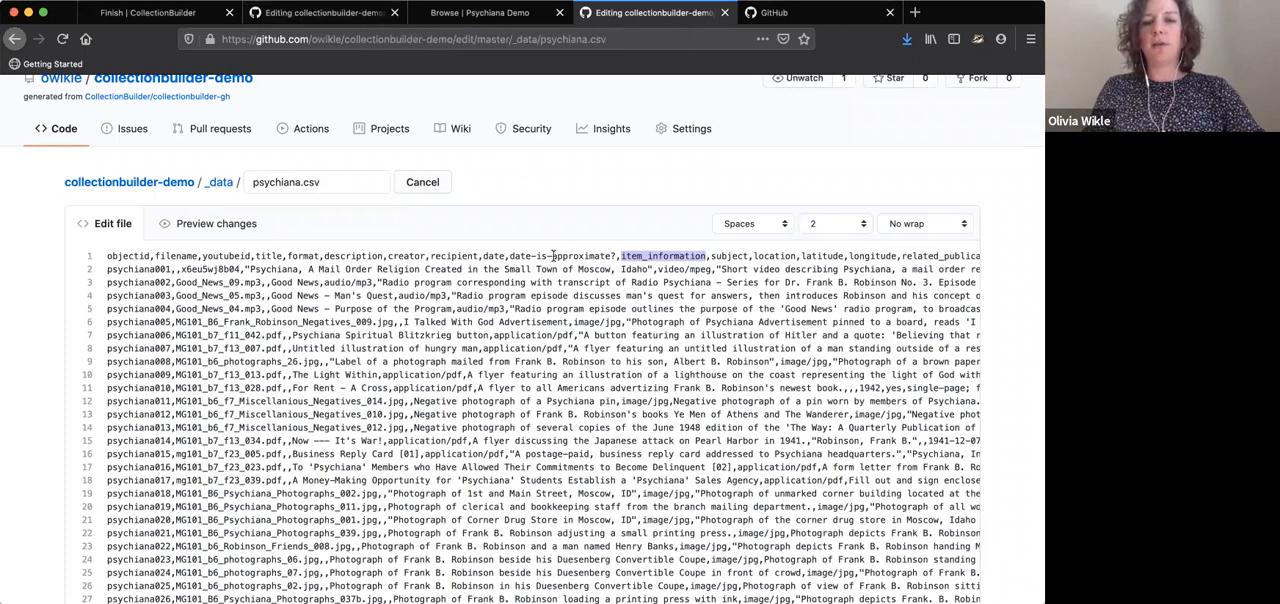
# Fill the blank line in config-browse.csv with the row "item_information,Item Information,,"
pyautogui.click(318, 12)
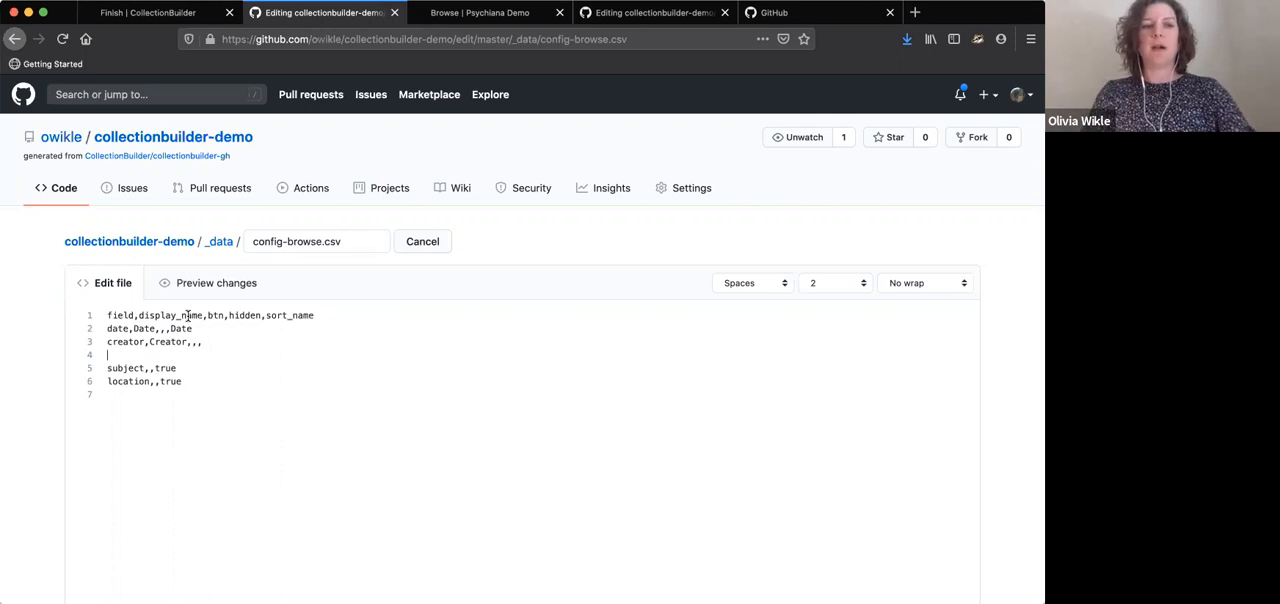
pyautogui.write('item')
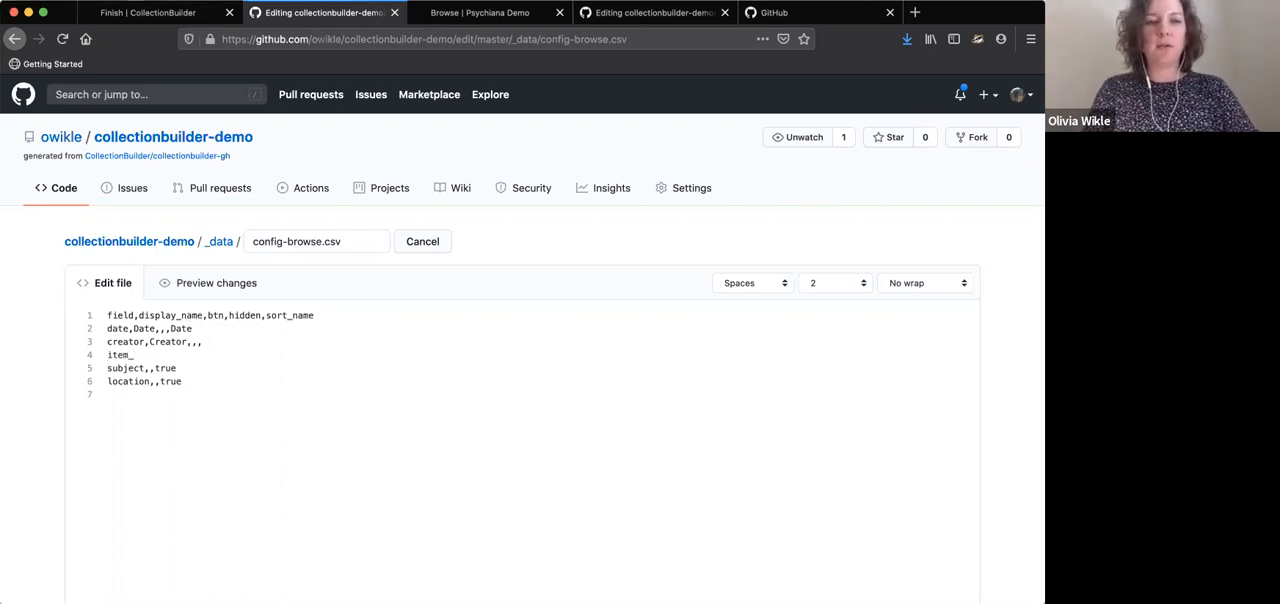
pyautogui.write('_information,')
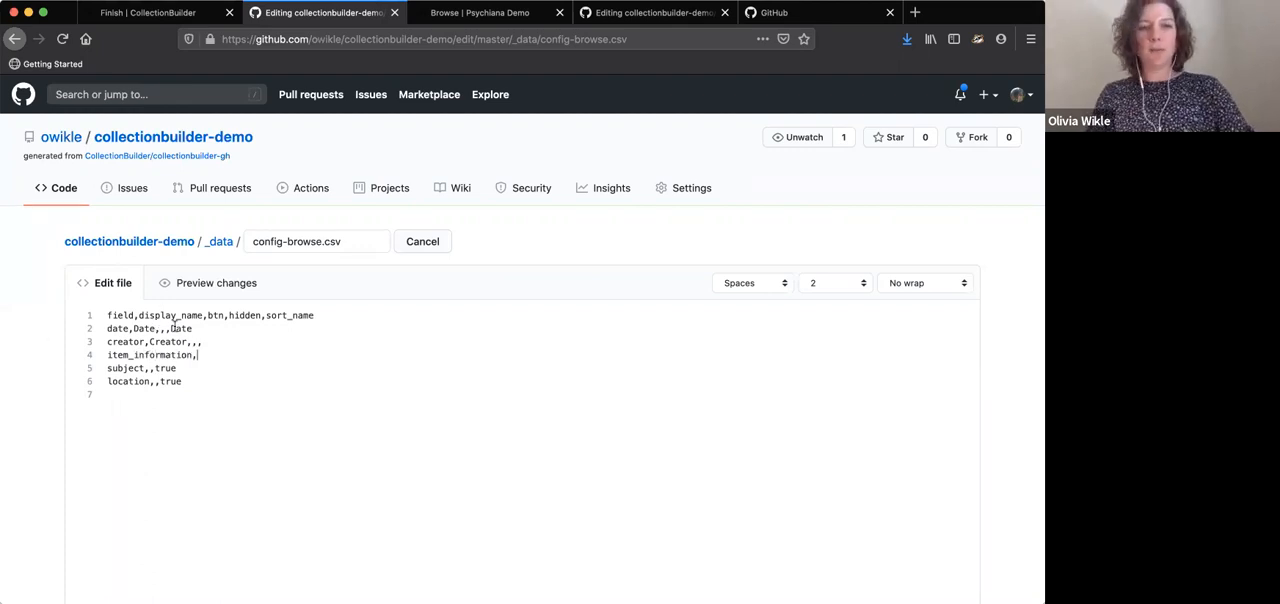
pyautogui.write('Item Information')
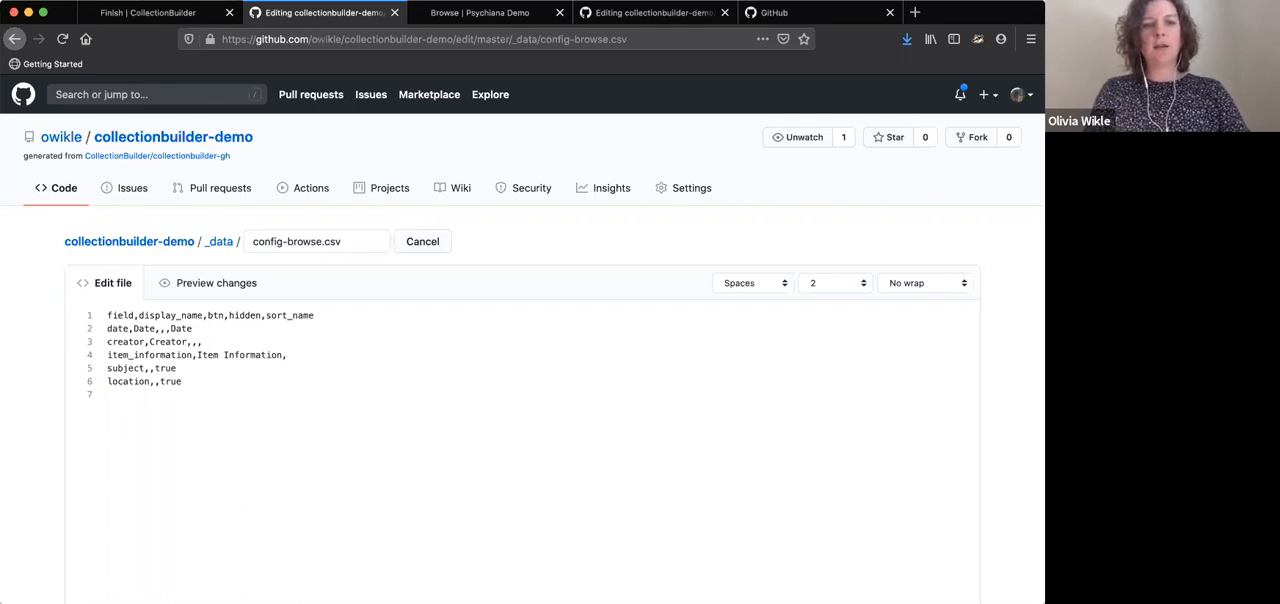
pyautogui.write(',,')
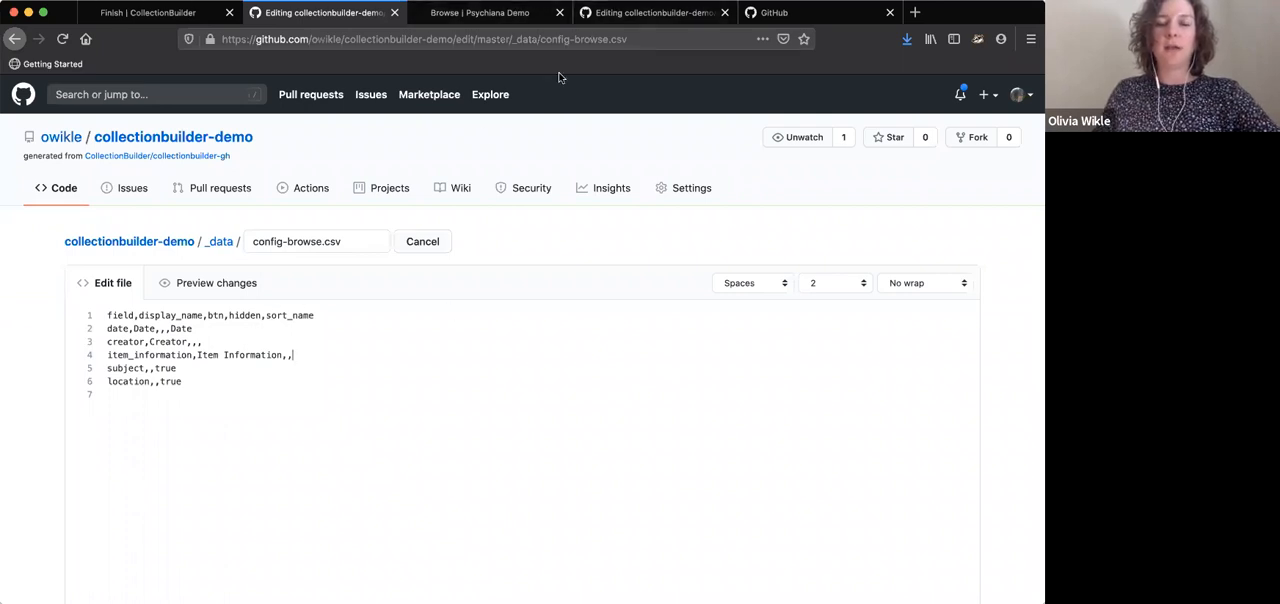
# Compare the sort options on the site's Browse page with the date row in config-browse.csv
pyautogui.click(498, 14)
pyautogui.click(852, 230)
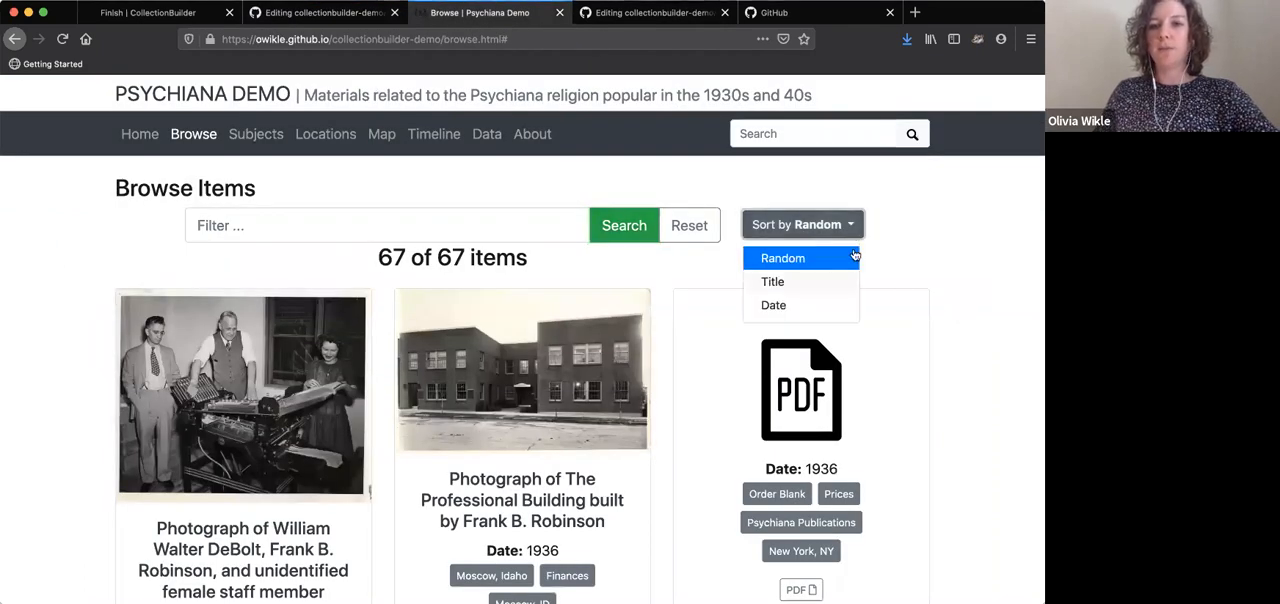
pyautogui.click(326, 16)
pyautogui.moveTo(208, 327); pyautogui.dragTo(94, 330)
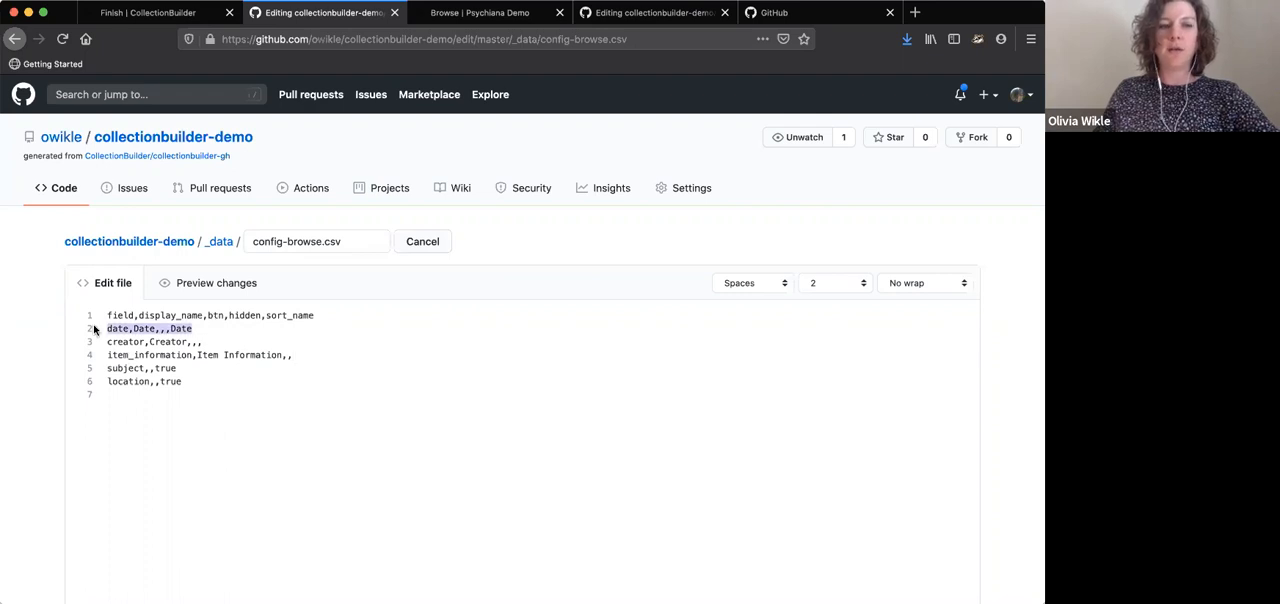
pyautogui.click(196, 328)
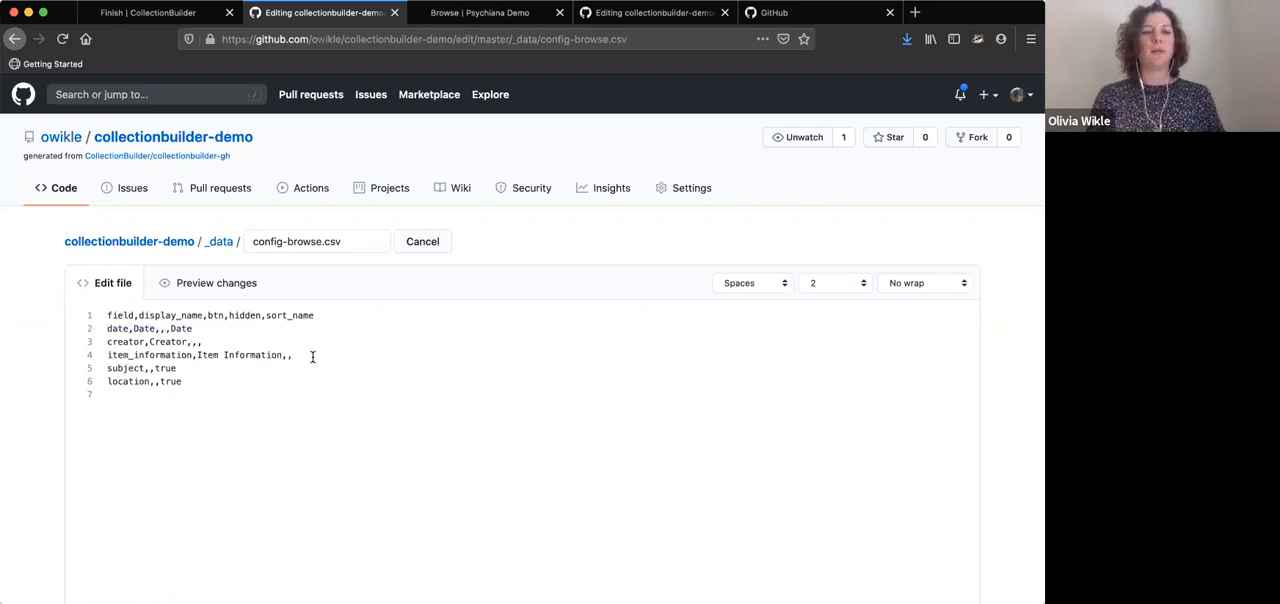
# Commit the config-browse.csv edit directly to the master branch with the message "update config browse"
pyautogui.scroll(-10, 1011, 440)
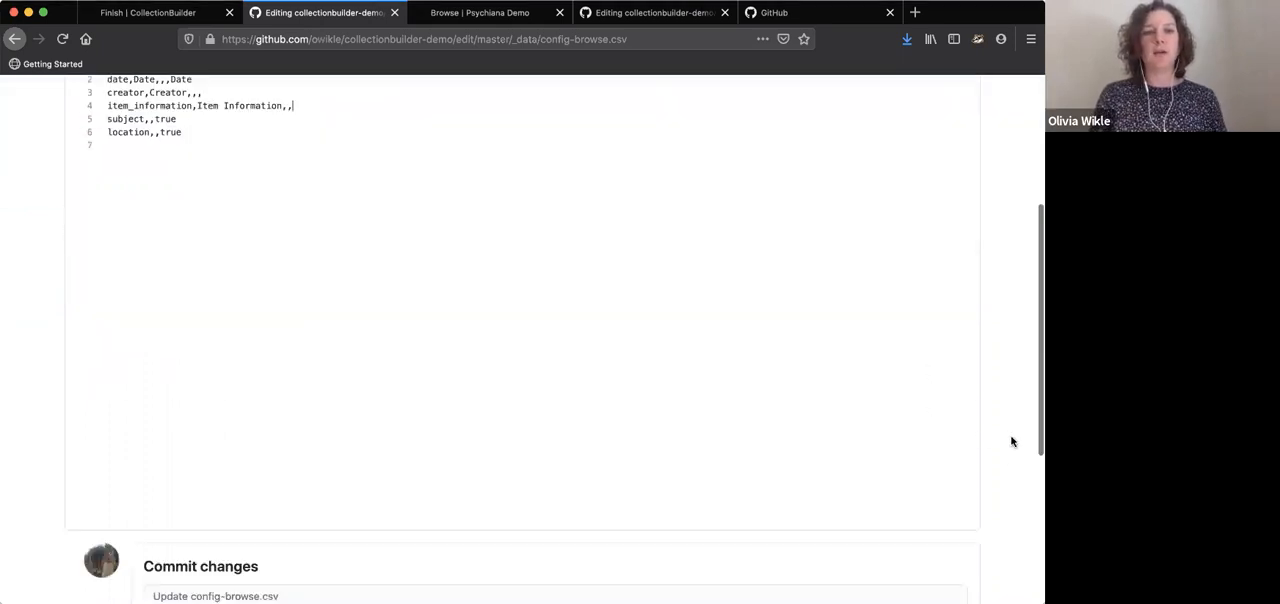
pyautogui.click(417, 308)
pyautogui.write('update config')
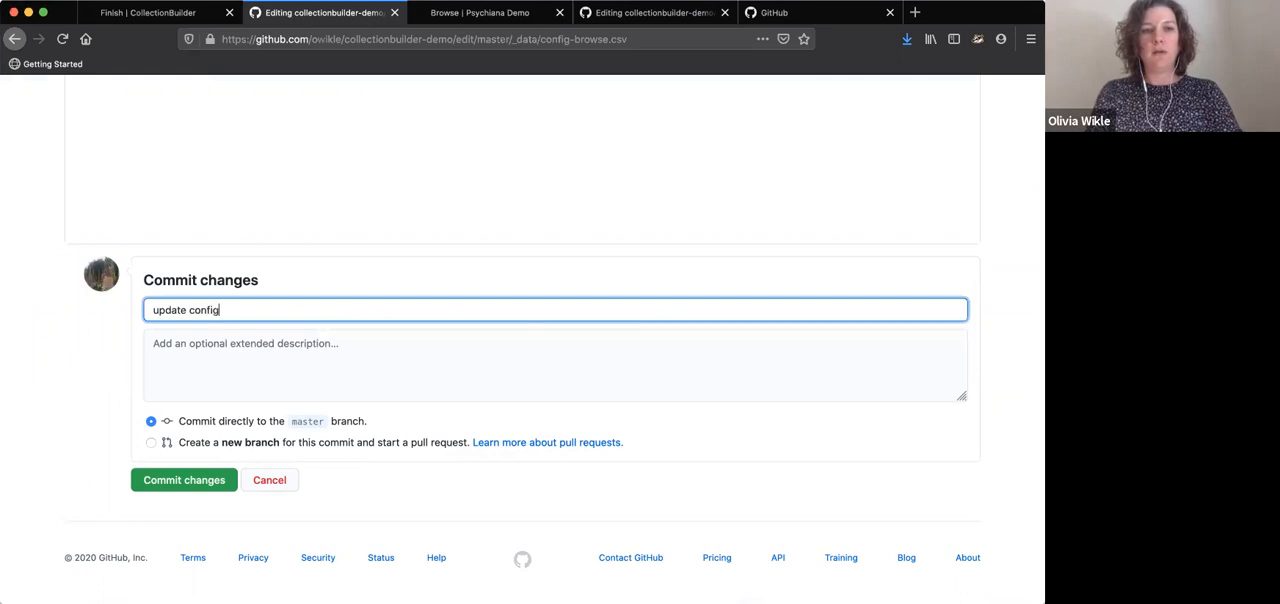
pyautogui.write(' browse')
pyautogui.click(194, 487)
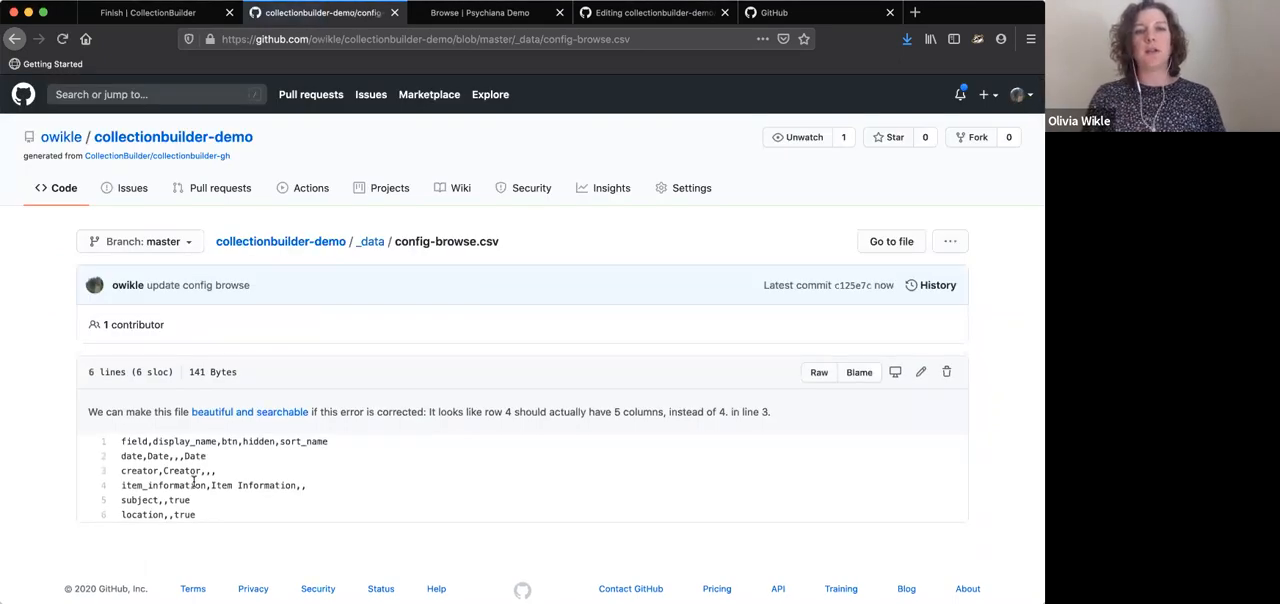
# Go back to the _data folder and open config-map.csv for editing
pyautogui.click(370, 246)
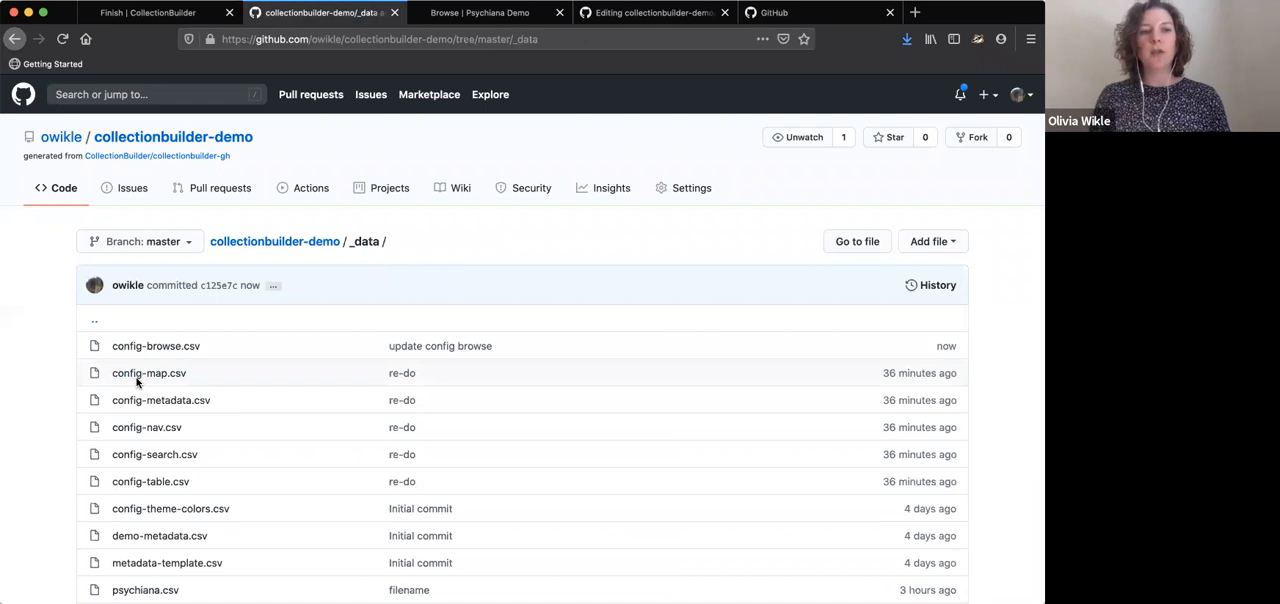
pyautogui.click(145, 375)
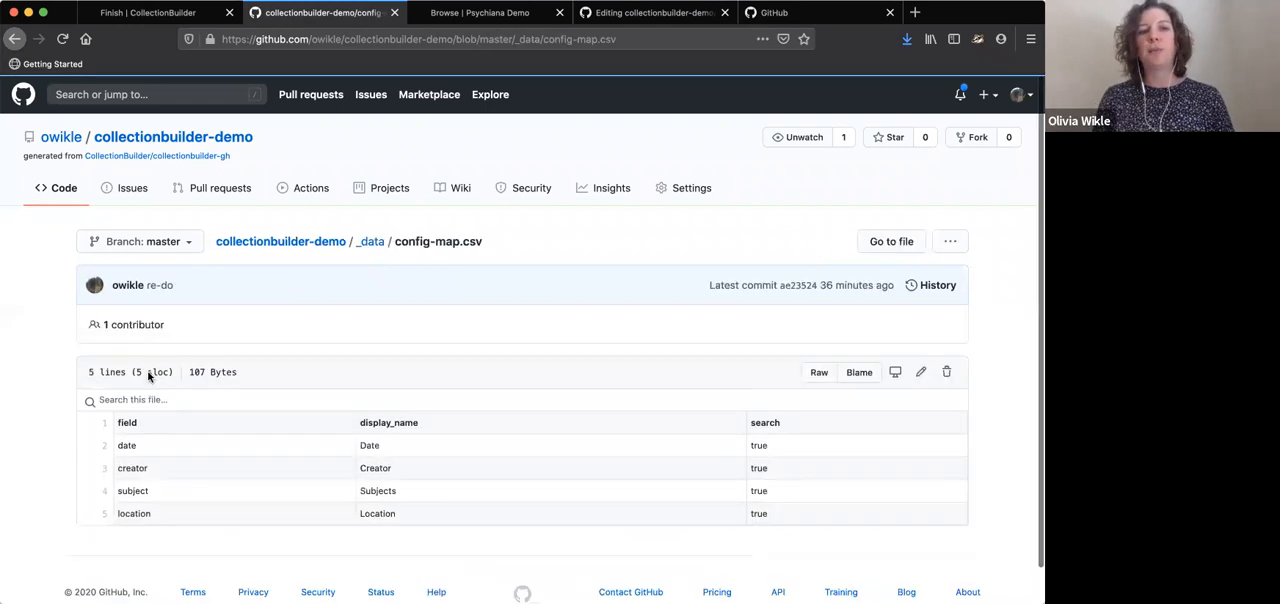
pyautogui.click(914, 371)
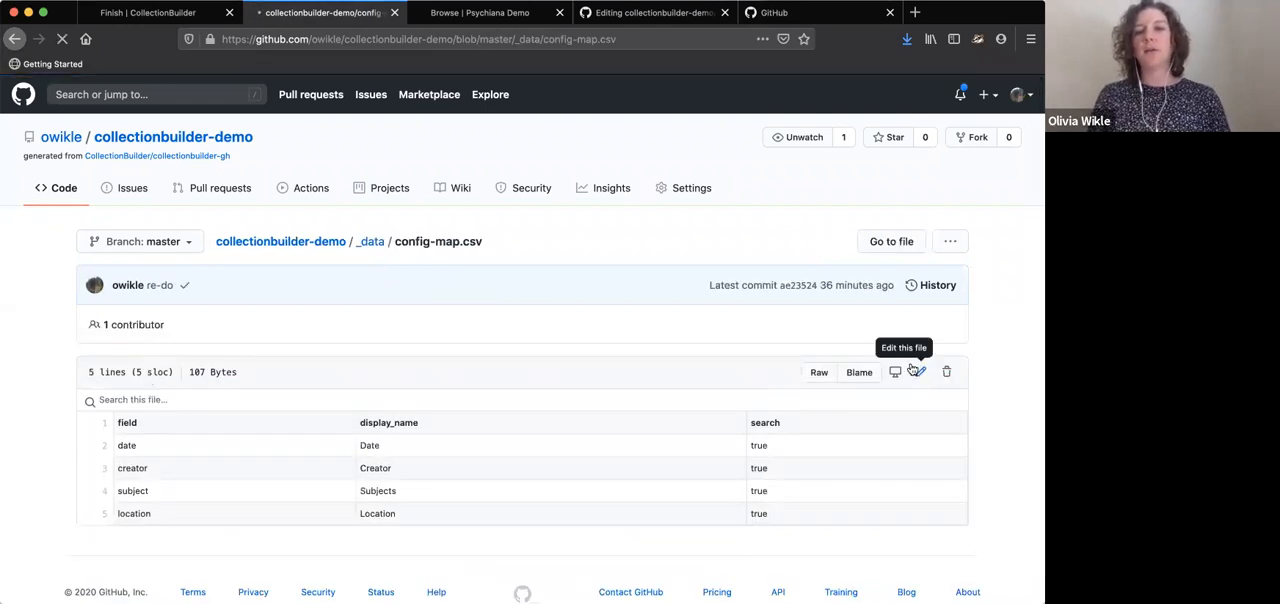
# View the Map page of the Psychiana demo site
pyautogui.click(492, 6)
pyautogui.click(388, 137)
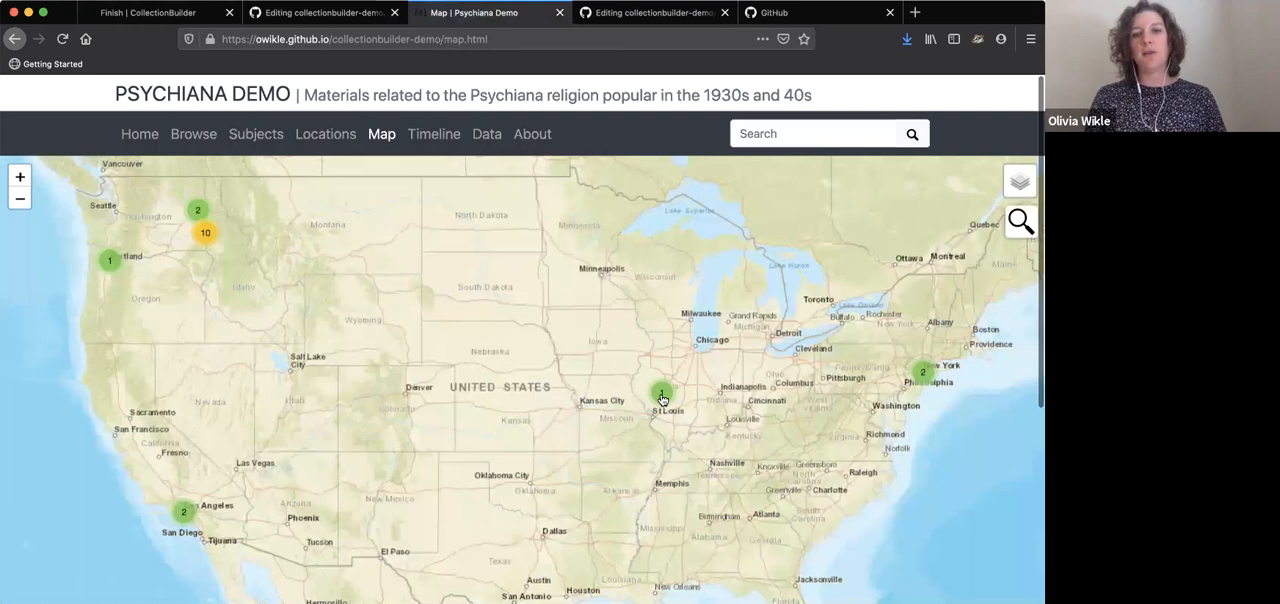
# Inspect the item popup near St. Louis, search the map for "robinson" and view the "Now --- It's War!" item
pyautogui.click(662, 396)
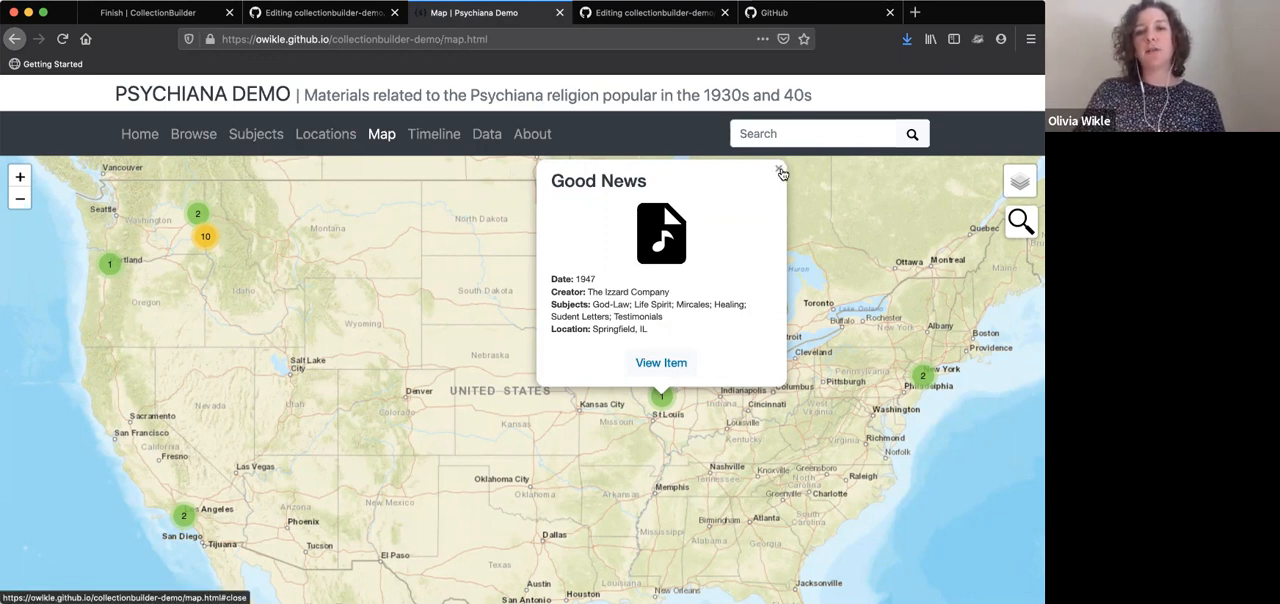
pyautogui.click(778, 171)
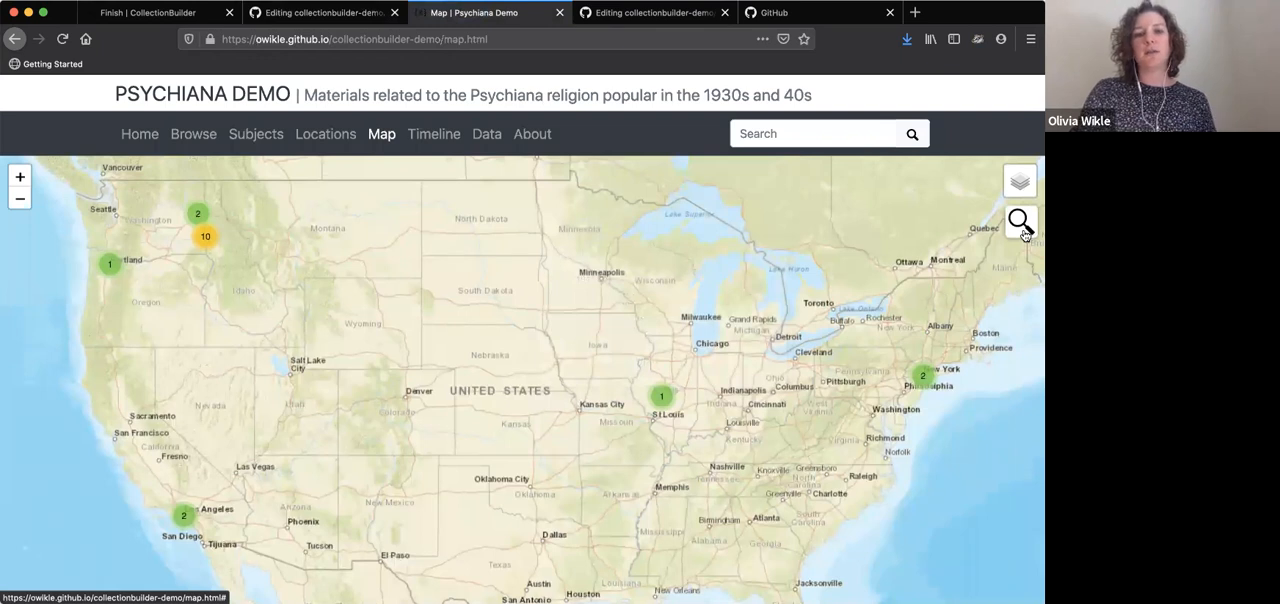
pyautogui.click(1021, 222)
pyautogui.write('robinson')
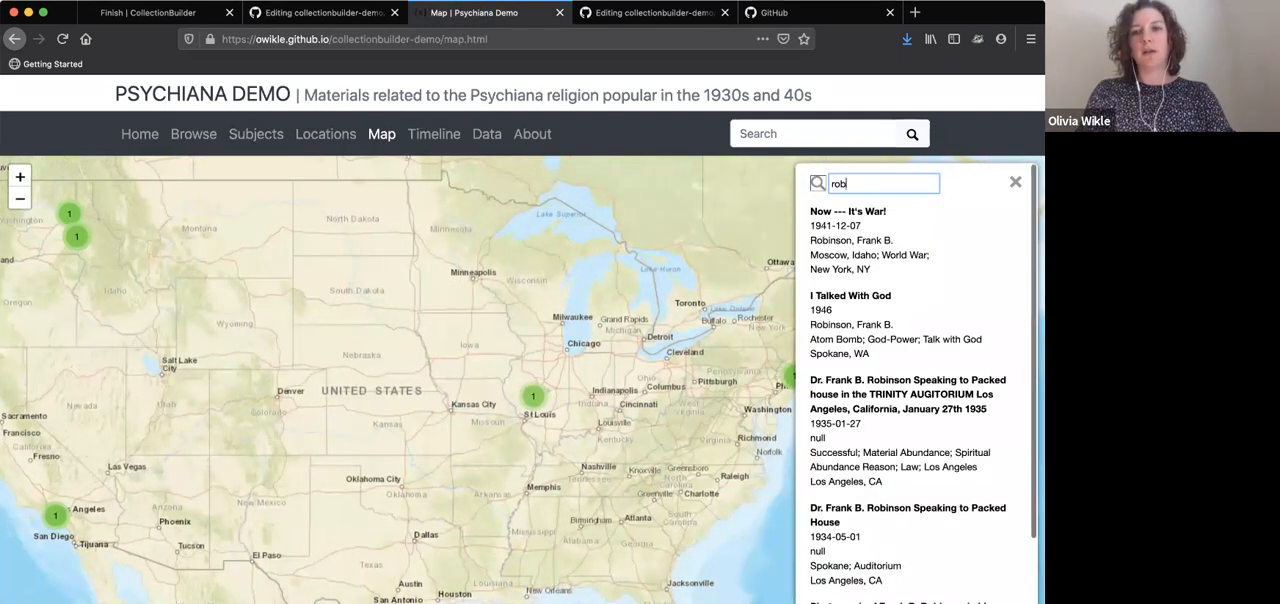
pyautogui.click(873, 268)
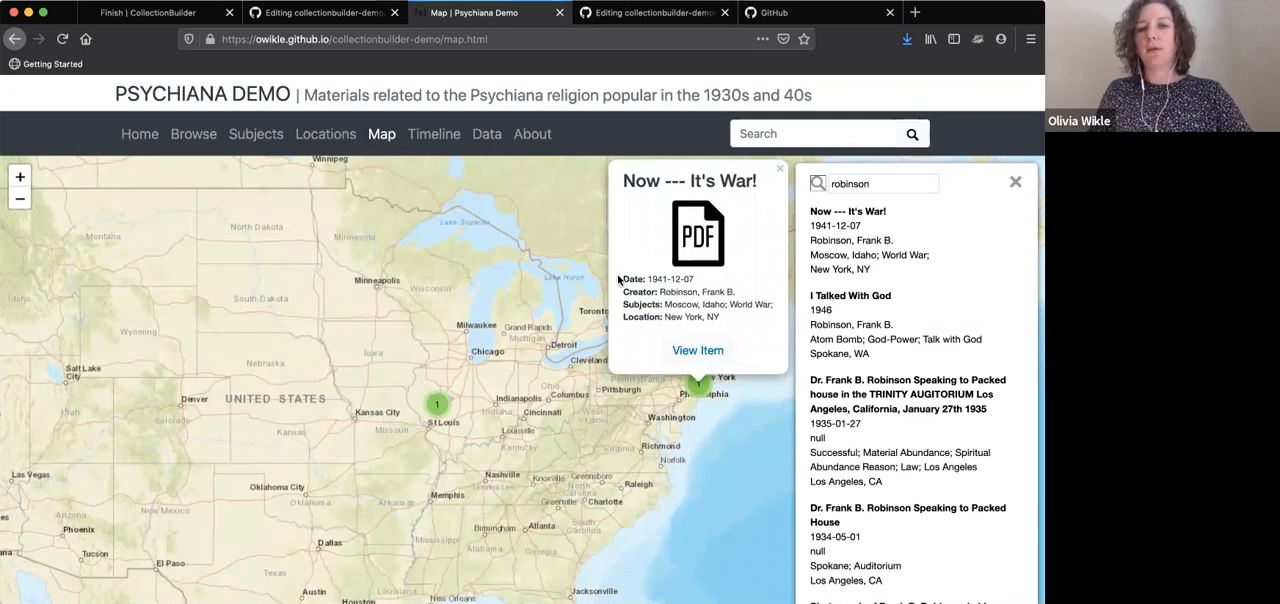
# Add the row "item_information,Item Information,true" below the creator row in config-map.csv
pyautogui.click(279, 15)
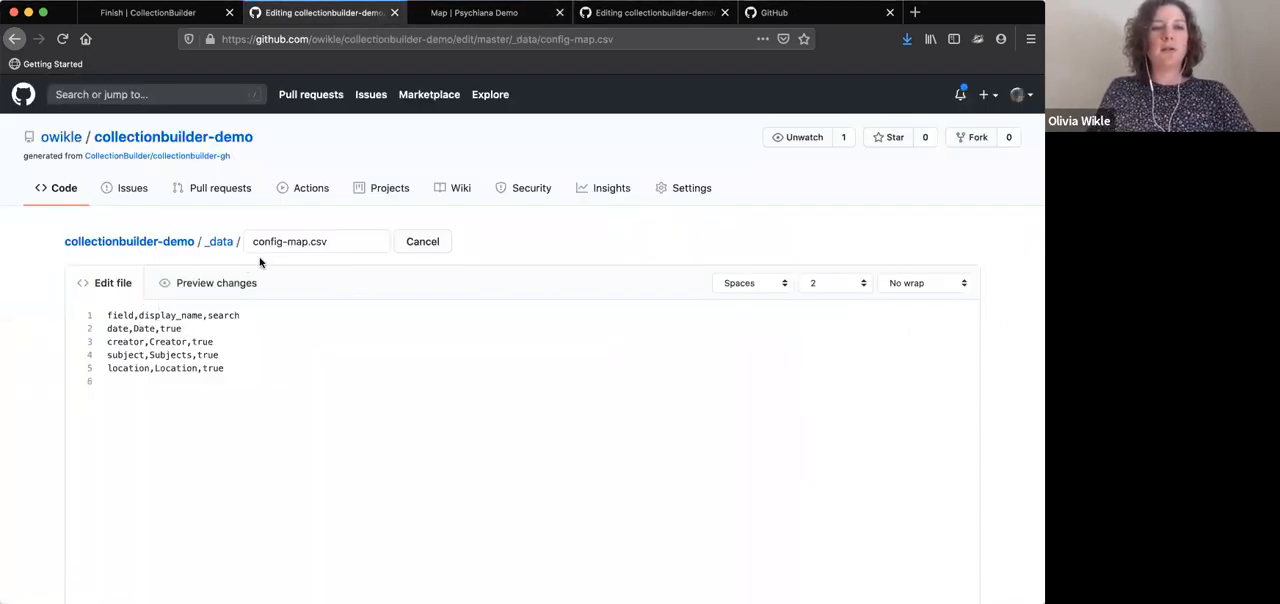
pyautogui.click(227, 343)
pyautogui.press('Return')
pyautogui.write('item_')
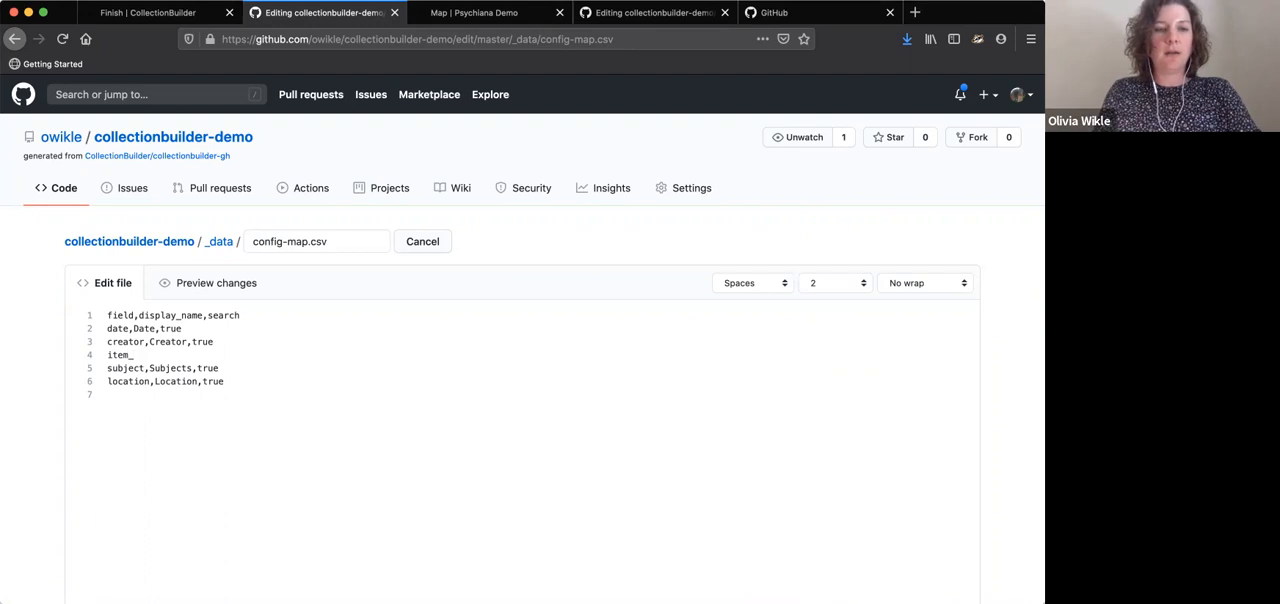
pyautogui.write('informat')
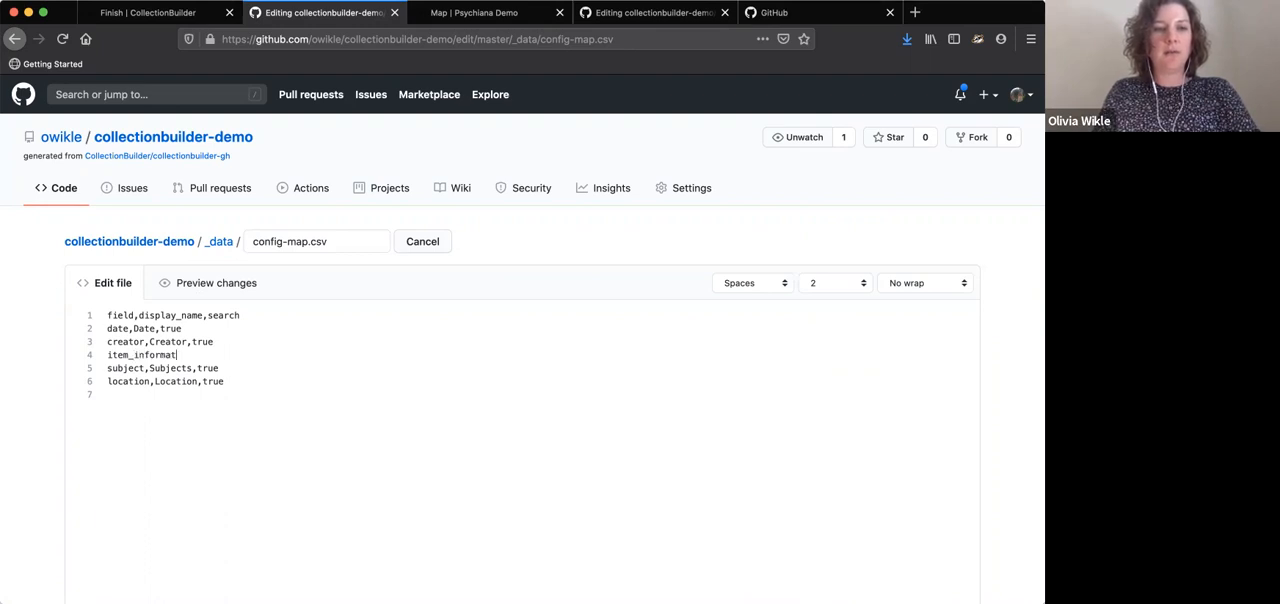
pyautogui.write('ion,It')
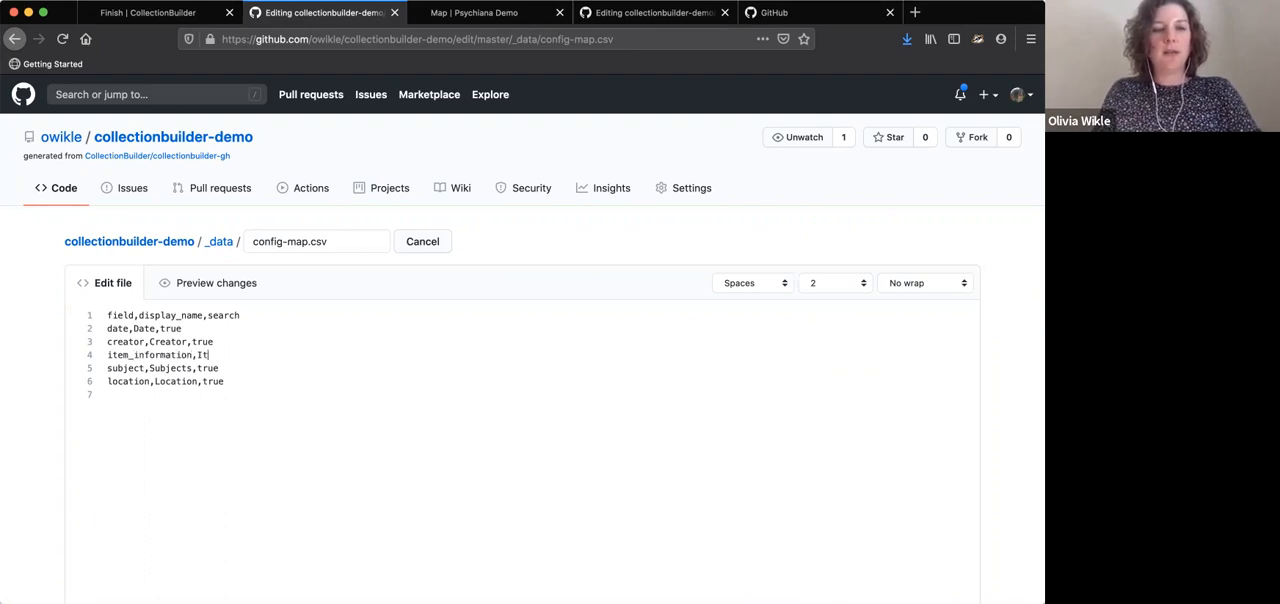
pyautogui.write('em Information,true')
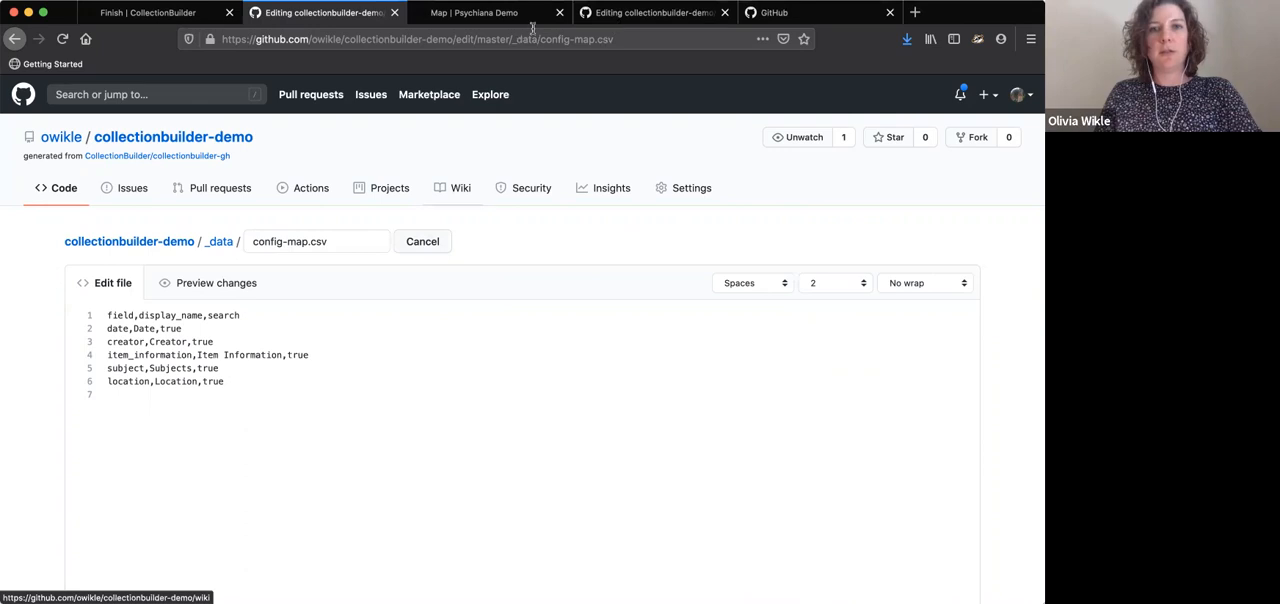
# Commit the config-map.csv edit directly to the master branch with the message "update config-map"
pyautogui.click(473, 12)
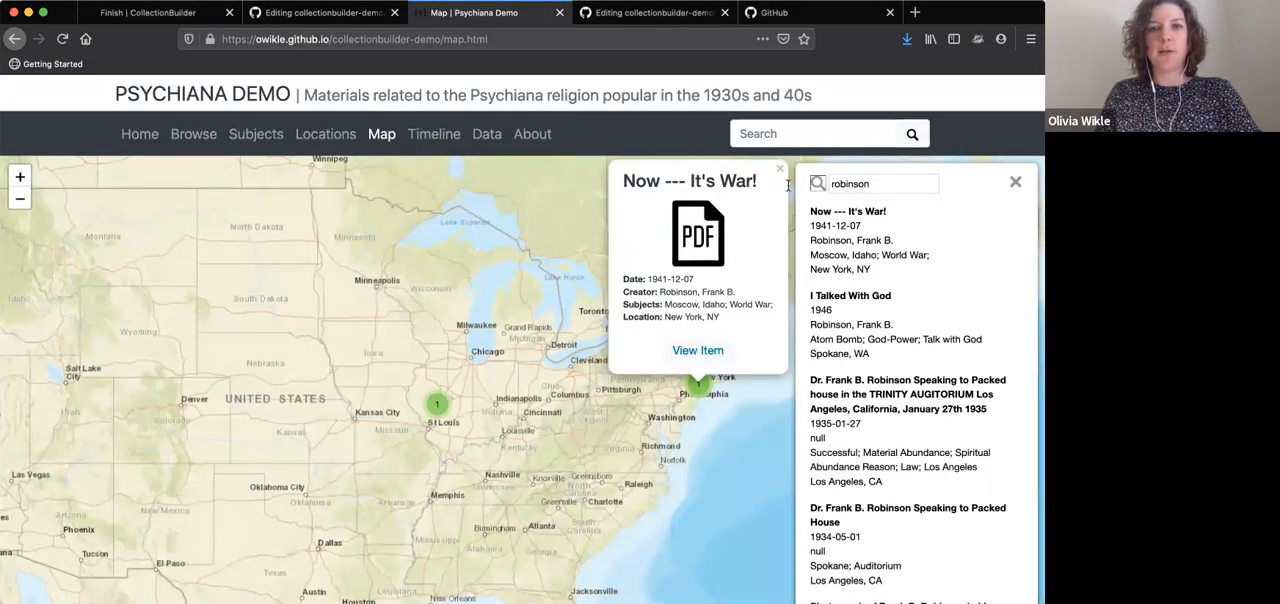
pyautogui.click(326, 12)
pyautogui.scroll(-10, 651, 351)
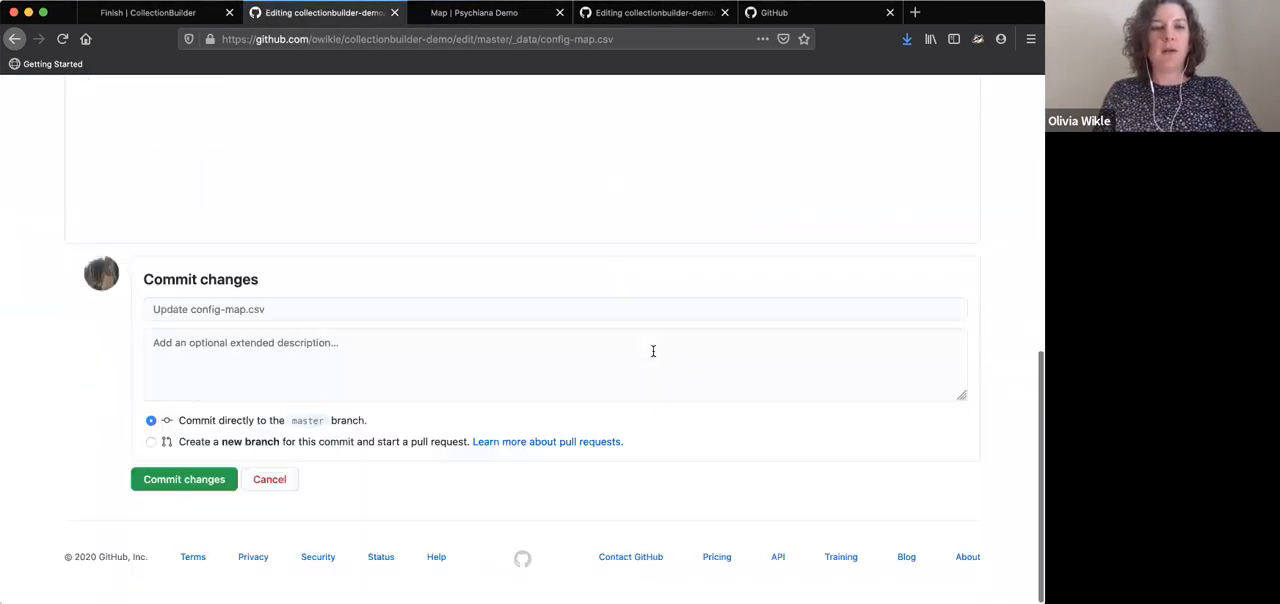
pyautogui.click(279, 308)
pyautogui.write('u')
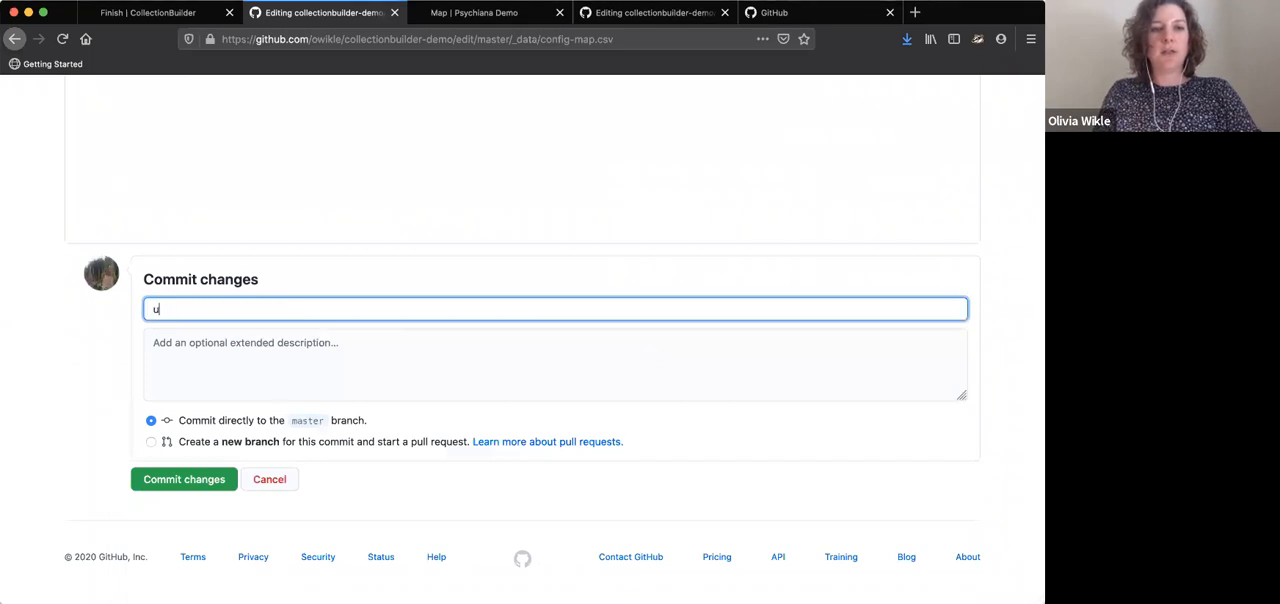
pyautogui.write('pdate config-map')
pyautogui.click(213, 487)
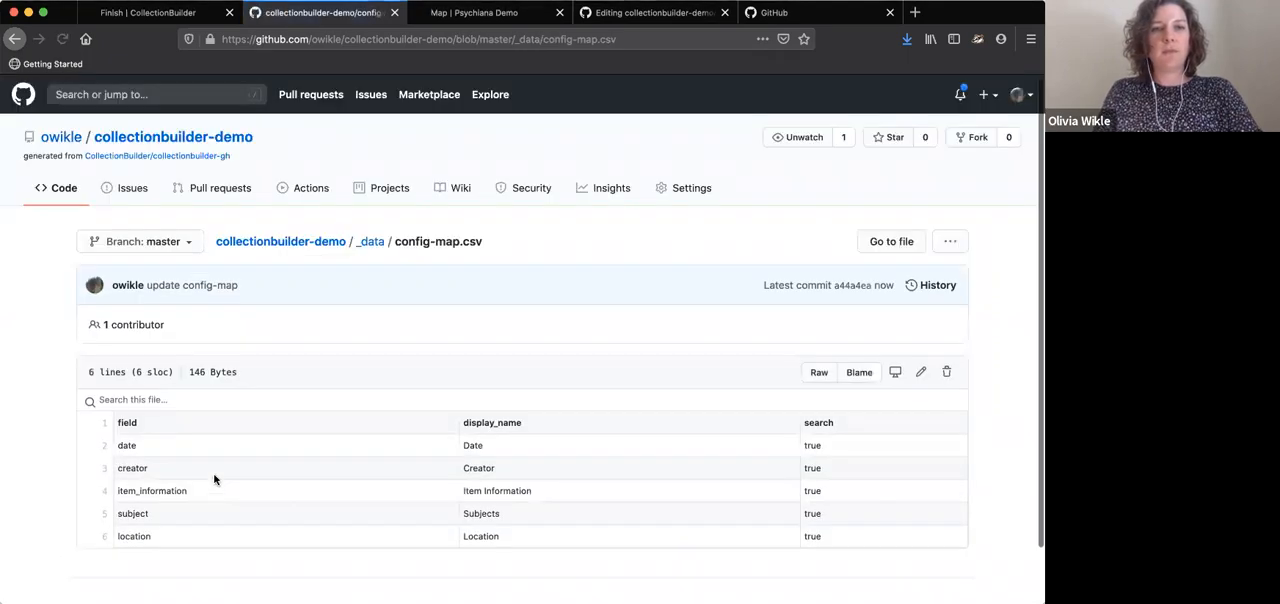
# Go back to the _data folder and open config-metadata.csv for editing
pyautogui.click(369, 243)
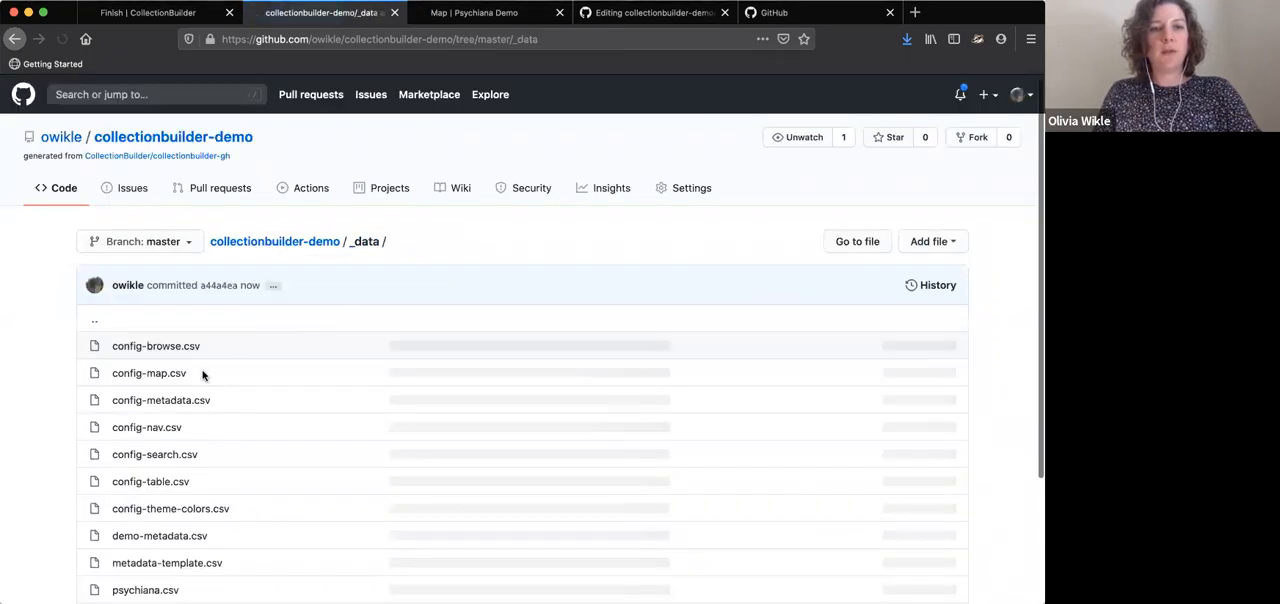
pyautogui.click(178, 401)
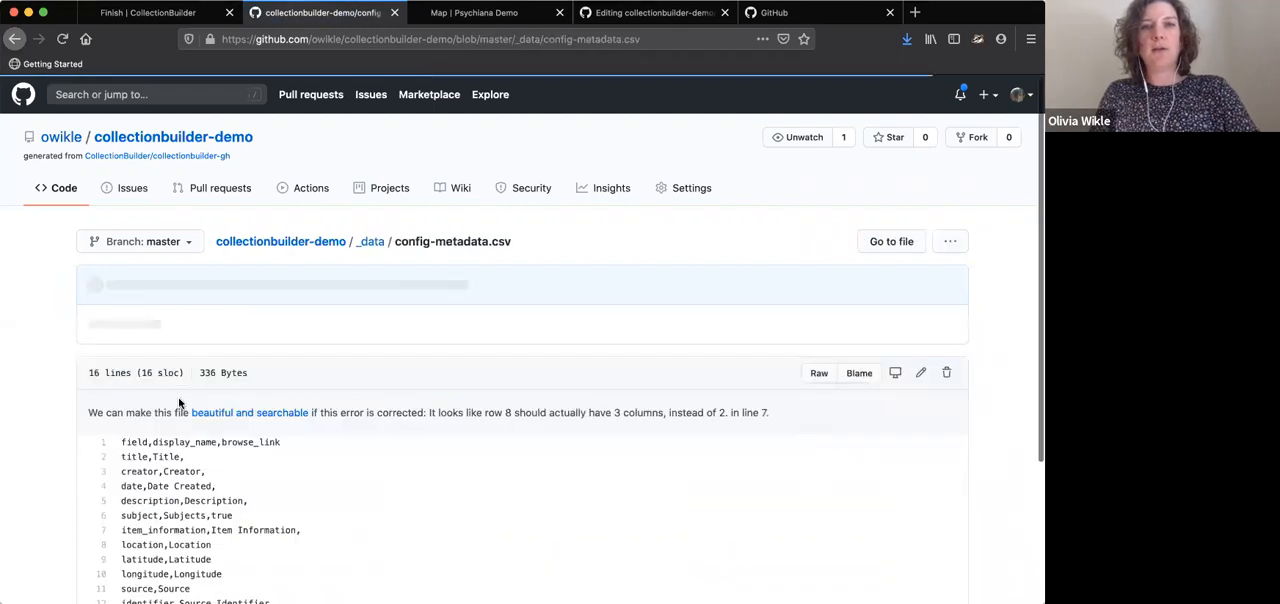
pyautogui.click(920, 372)
# Examine the metadata fields on the first portrait's item page from the site's Browse page, and return to the config-metadata.csv editor
pyautogui.click(474, 12)
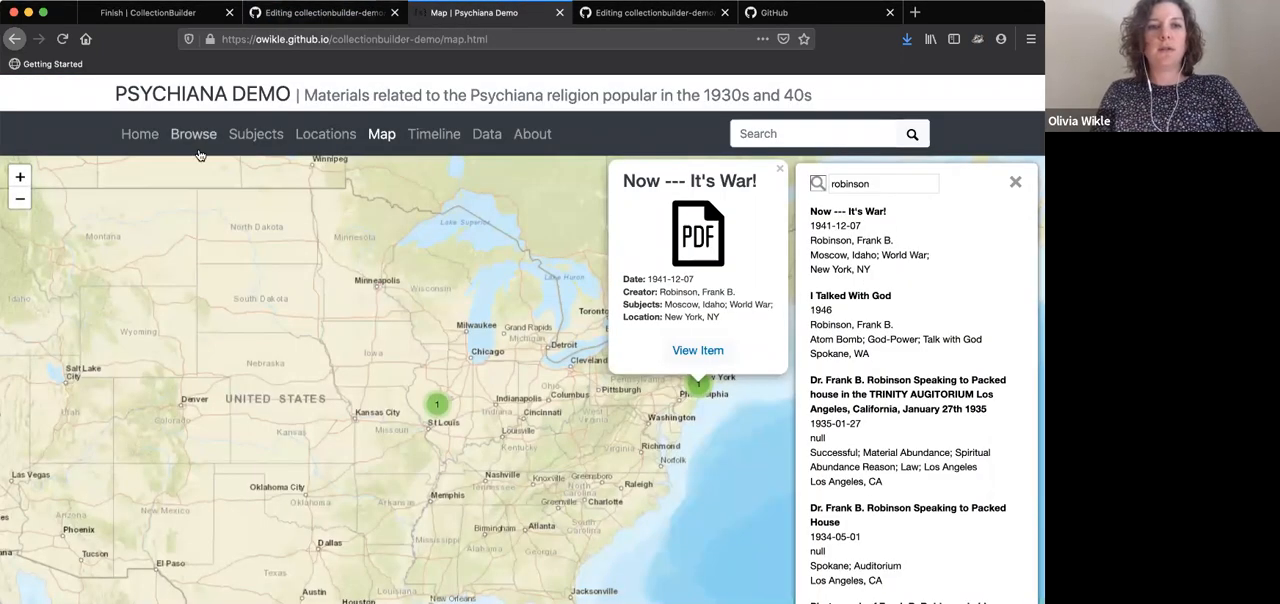
pyautogui.click(197, 144)
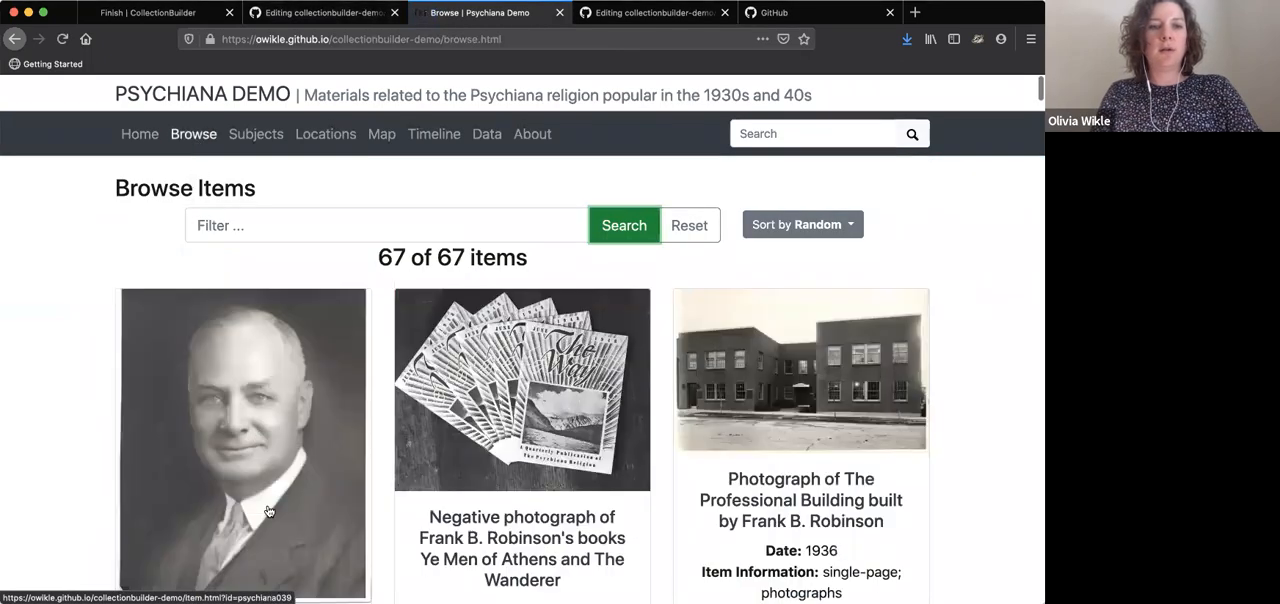
pyautogui.click(268, 511)
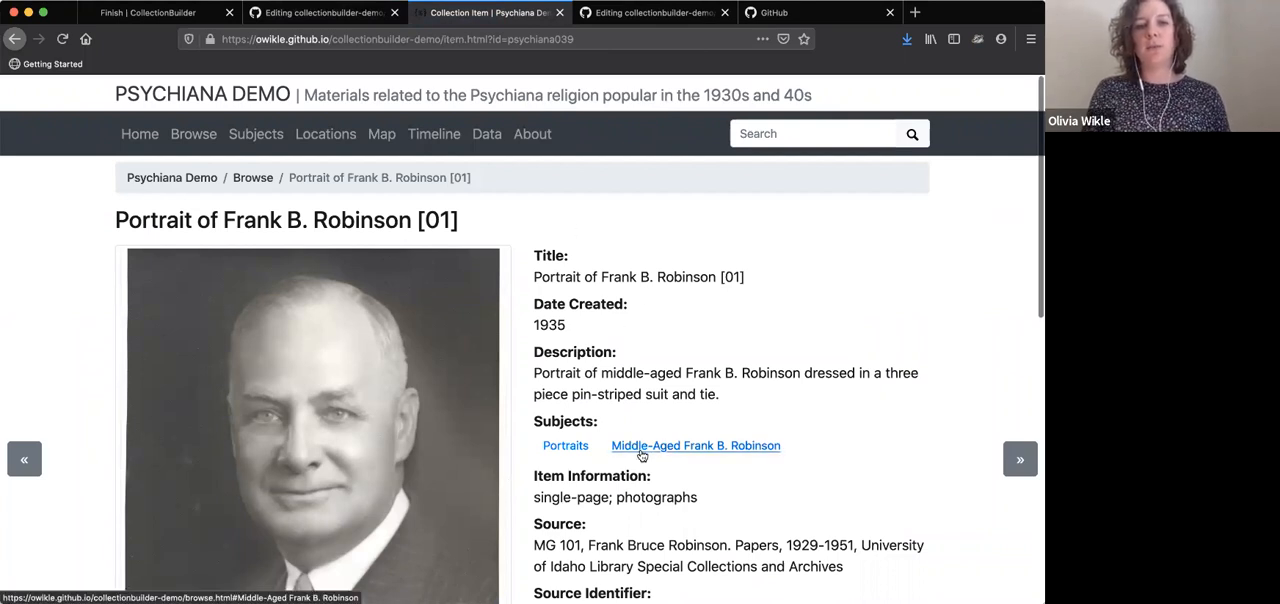
pyautogui.scroll(-2, 650, 449)
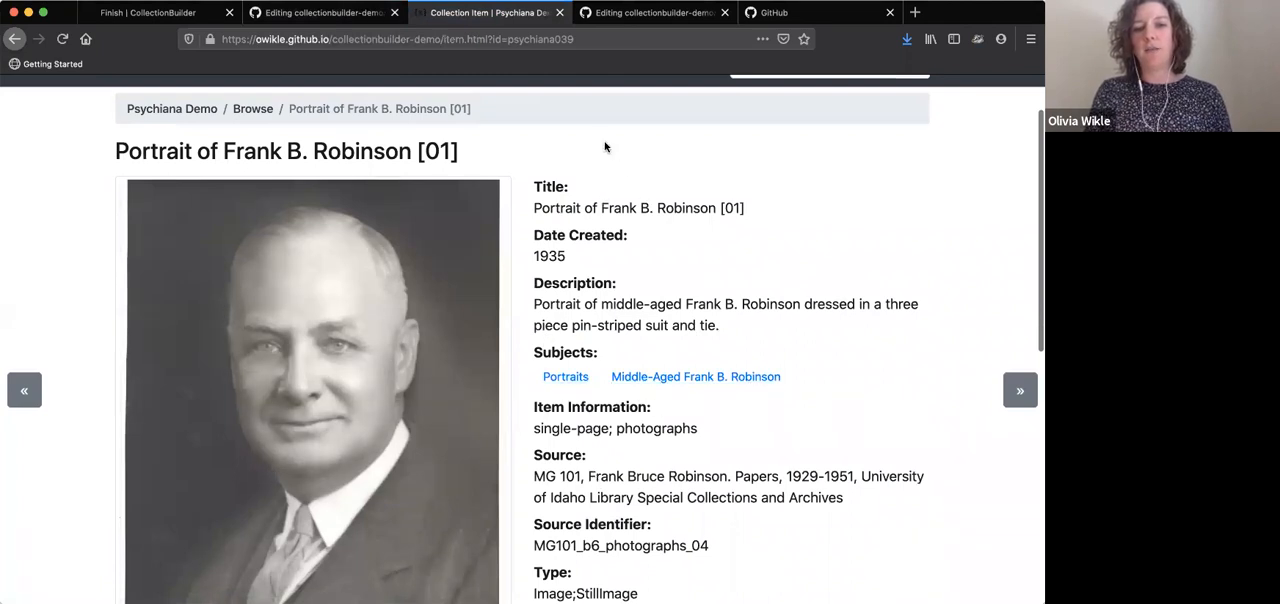
pyautogui.scroll(-2, 607, 439)
pyautogui.scroll(1, 610, 438)
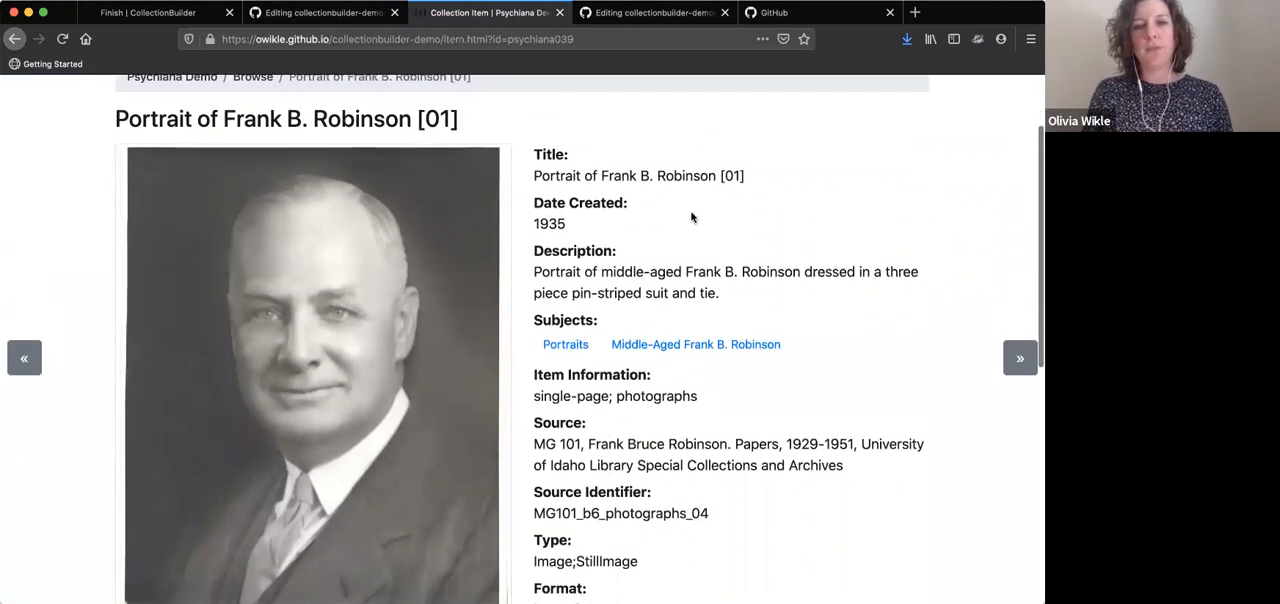
pyautogui.click(325, 14)
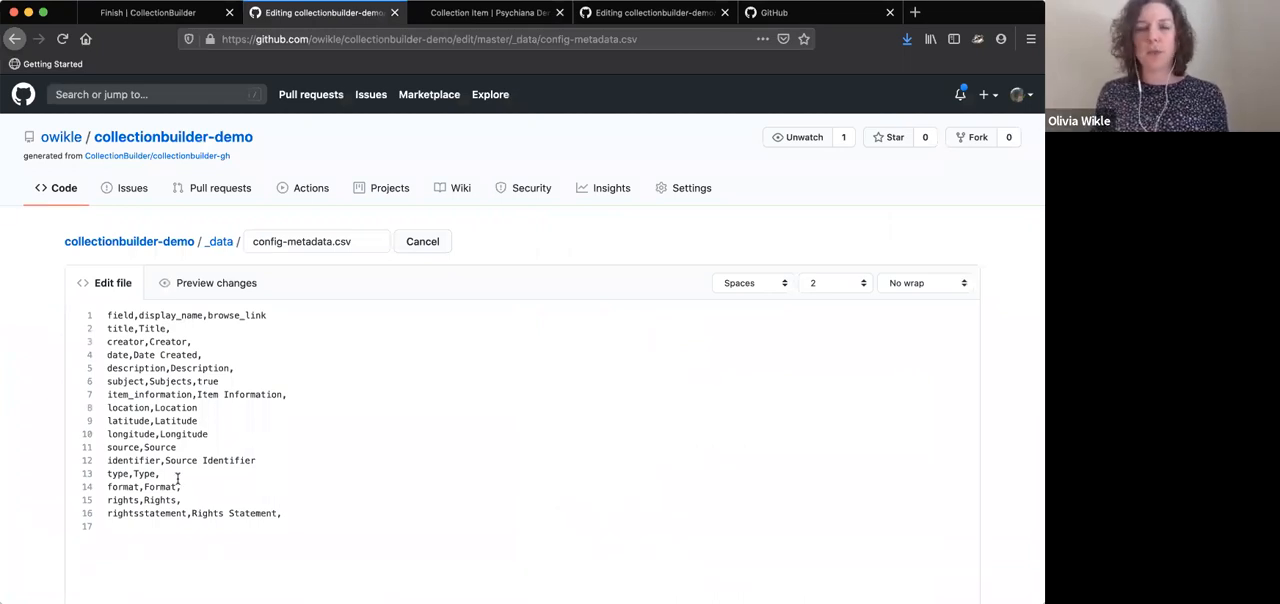
pyautogui.click(205, 409)
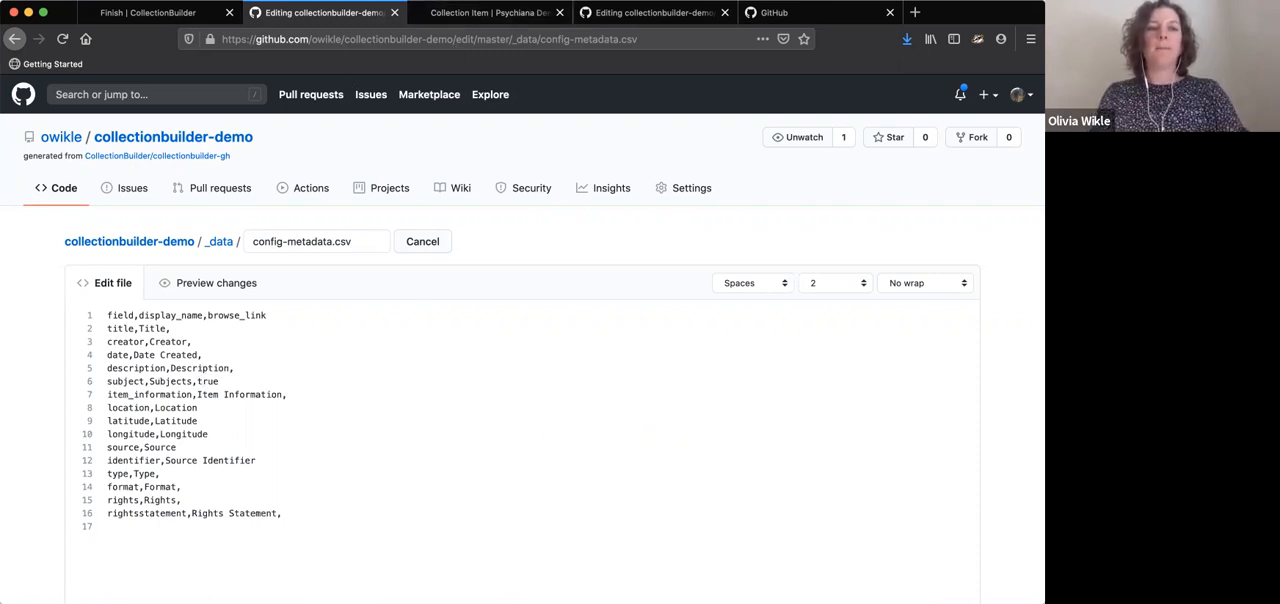
pyautogui.press('Return')
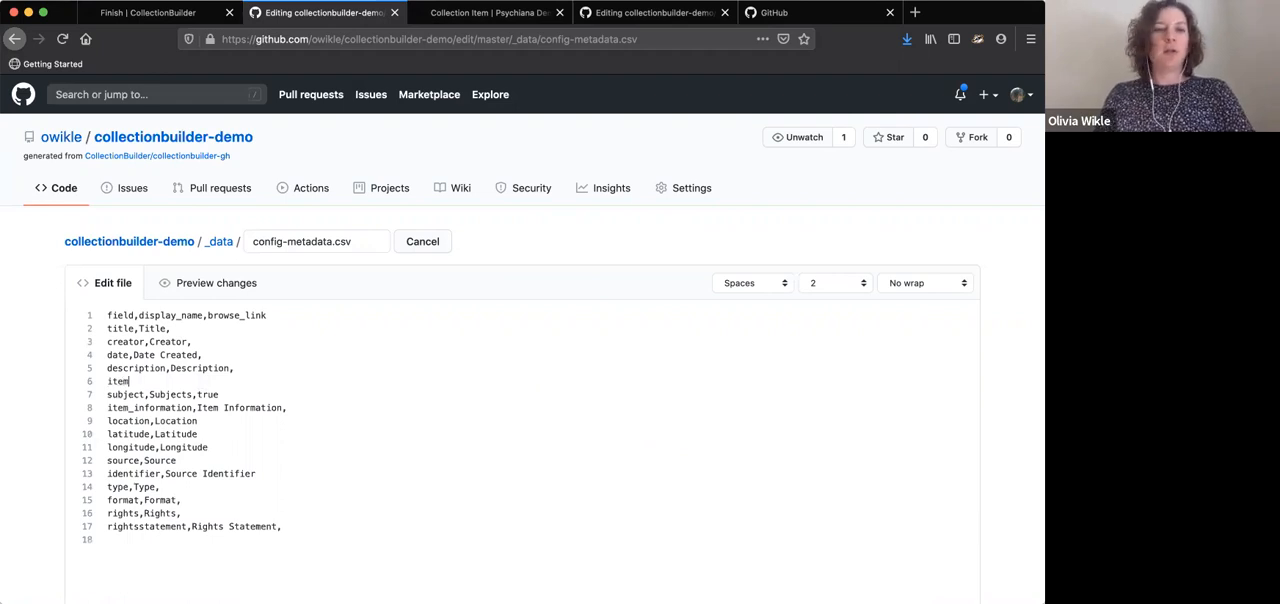
pyautogui.write('item_information,')
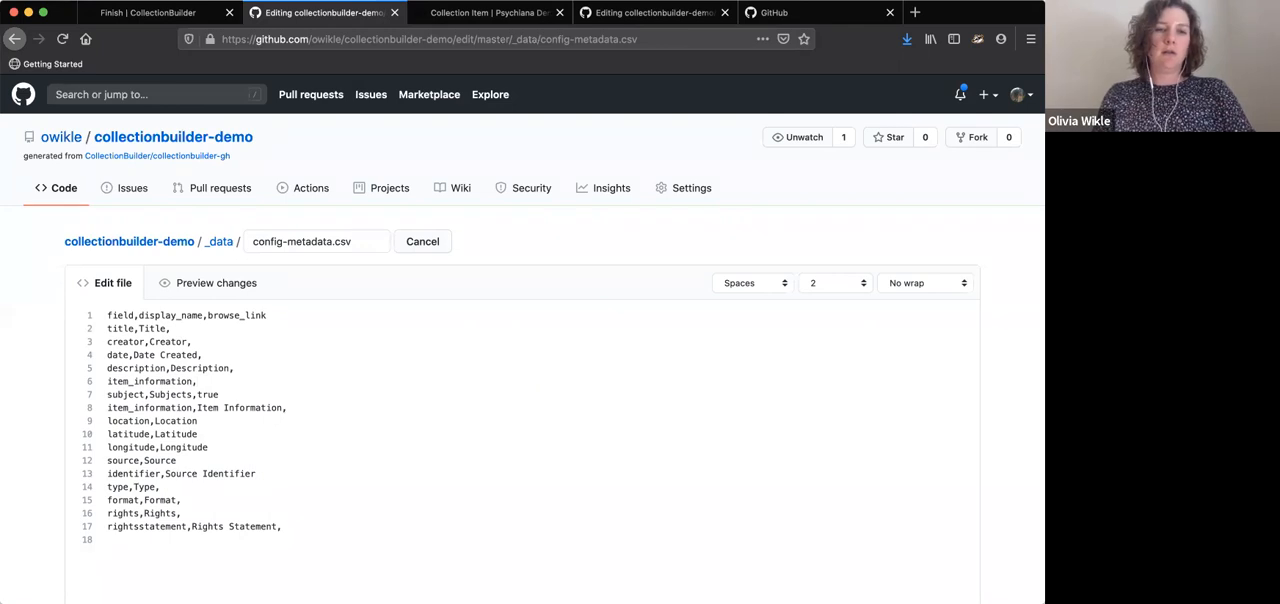
pyautogui.write('Item Information,')
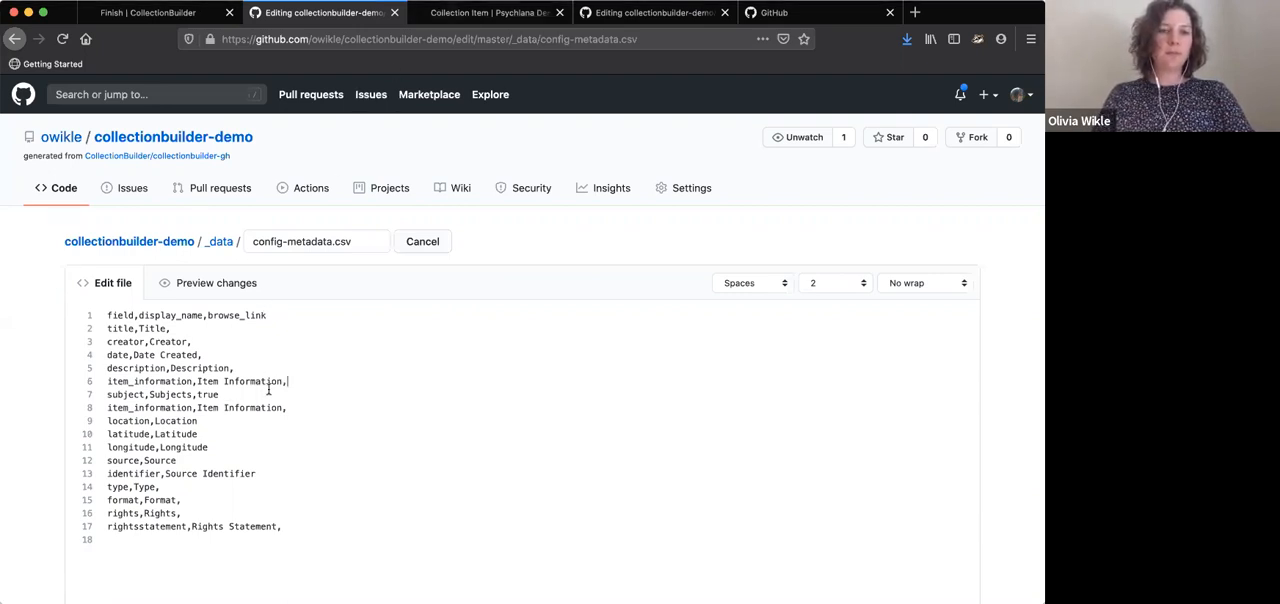
pyautogui.moveTo(295, 381); pyautogui.dragTo(239, 365)
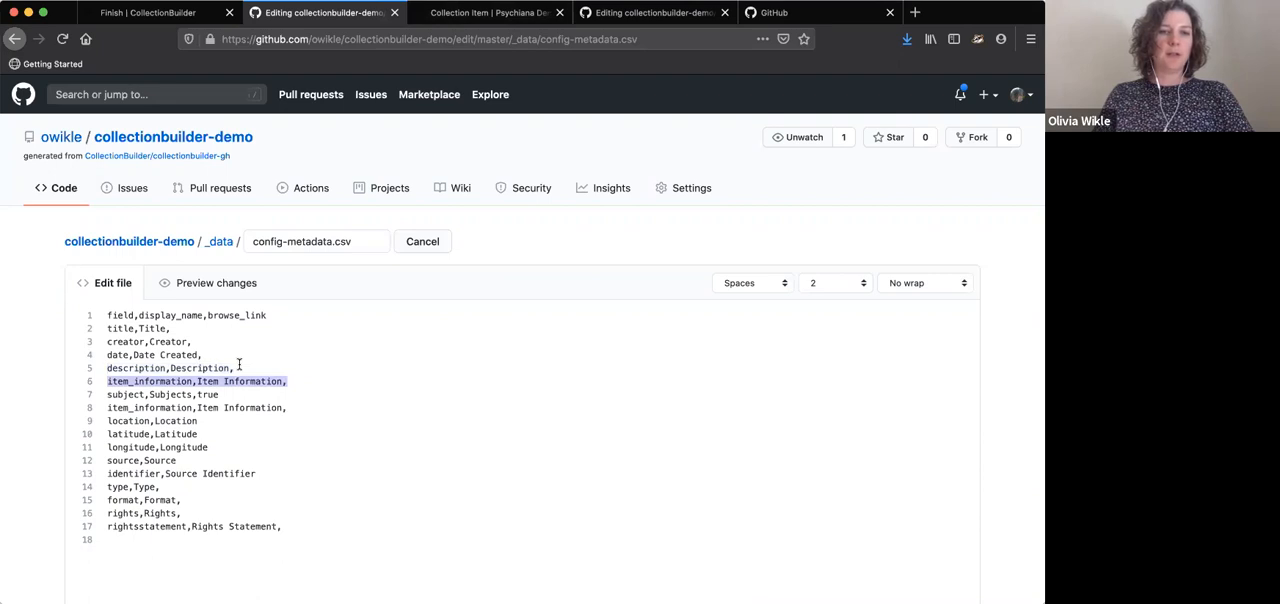
pyautogui.press('BackSpace')
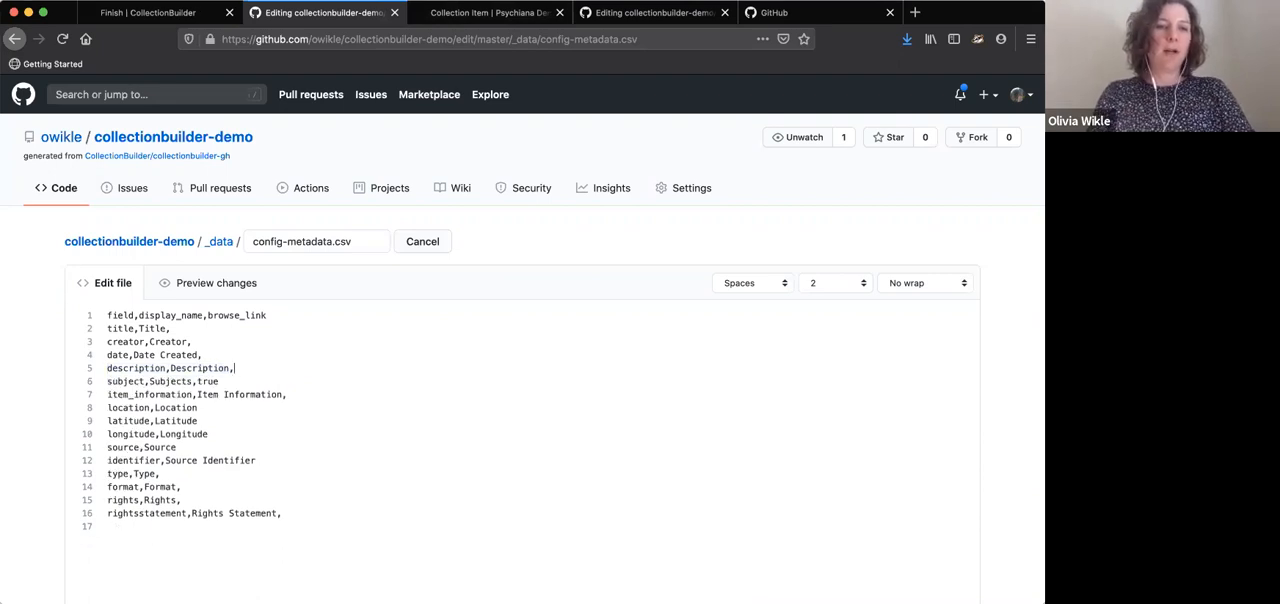
# Add the row "recipient,Recipient,true" below the description row in config-metadata.csv
pyautogui.press('Return')
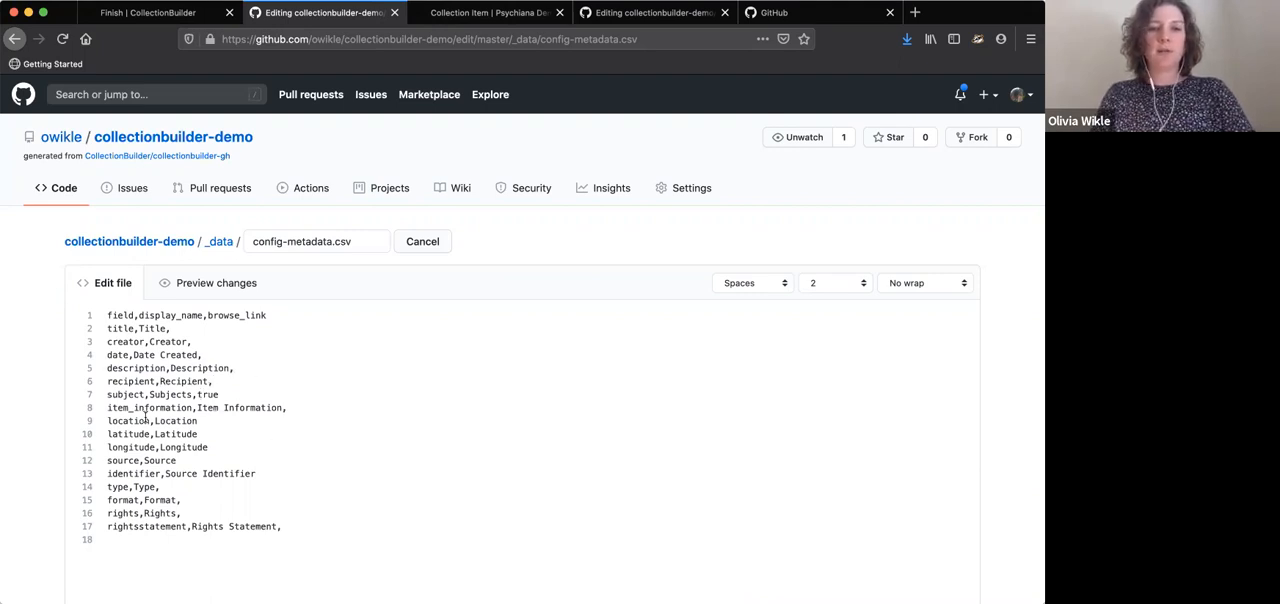
pyautogui.moveTo(207, 315); pyautogui.dragTo(269, 315)
pyautogui.click(247, 391)
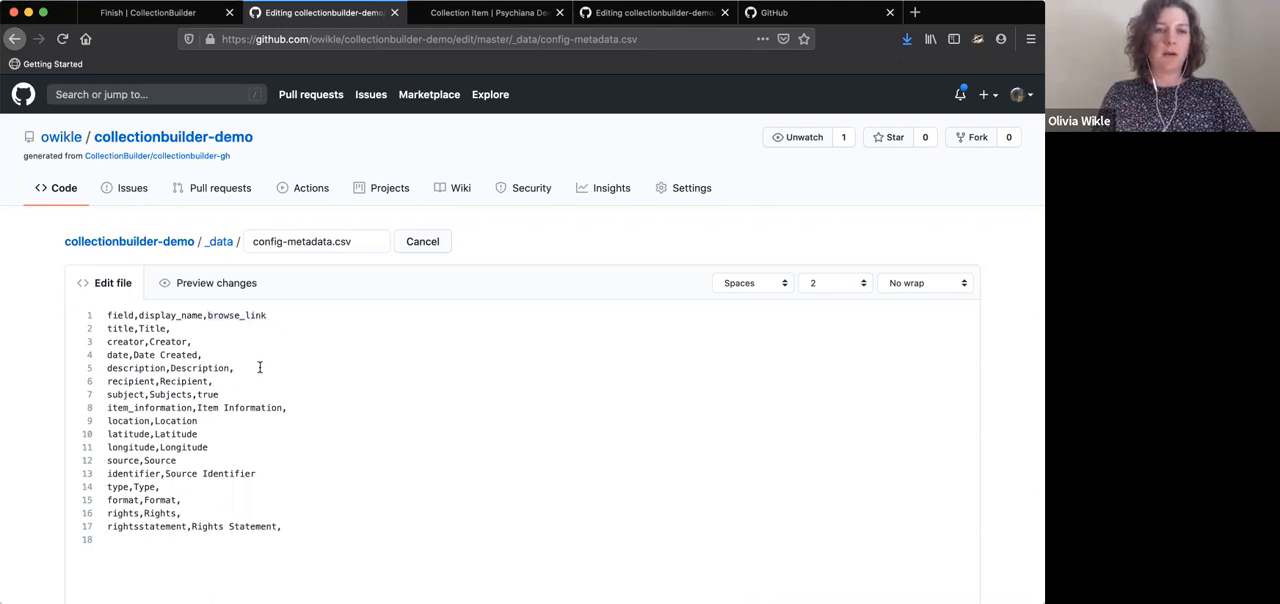
pyautogui.write('true')
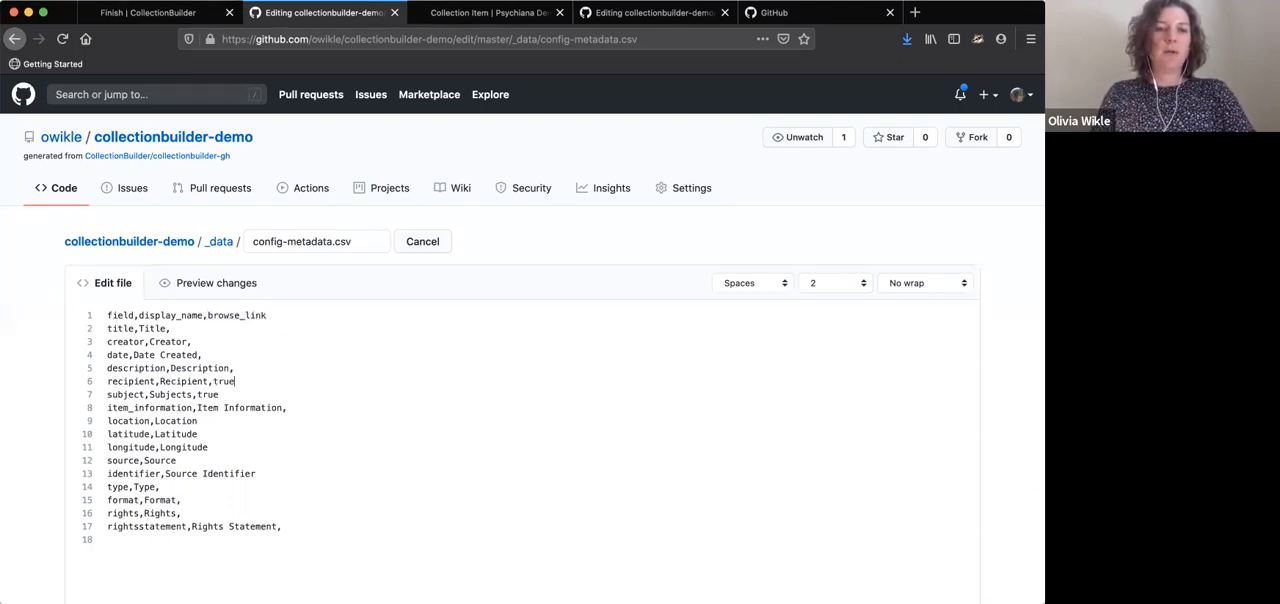
# Follow the Portraits subject link on the demo site's item page and look through the filtered Browse items
pyautogui.click(488, 12)
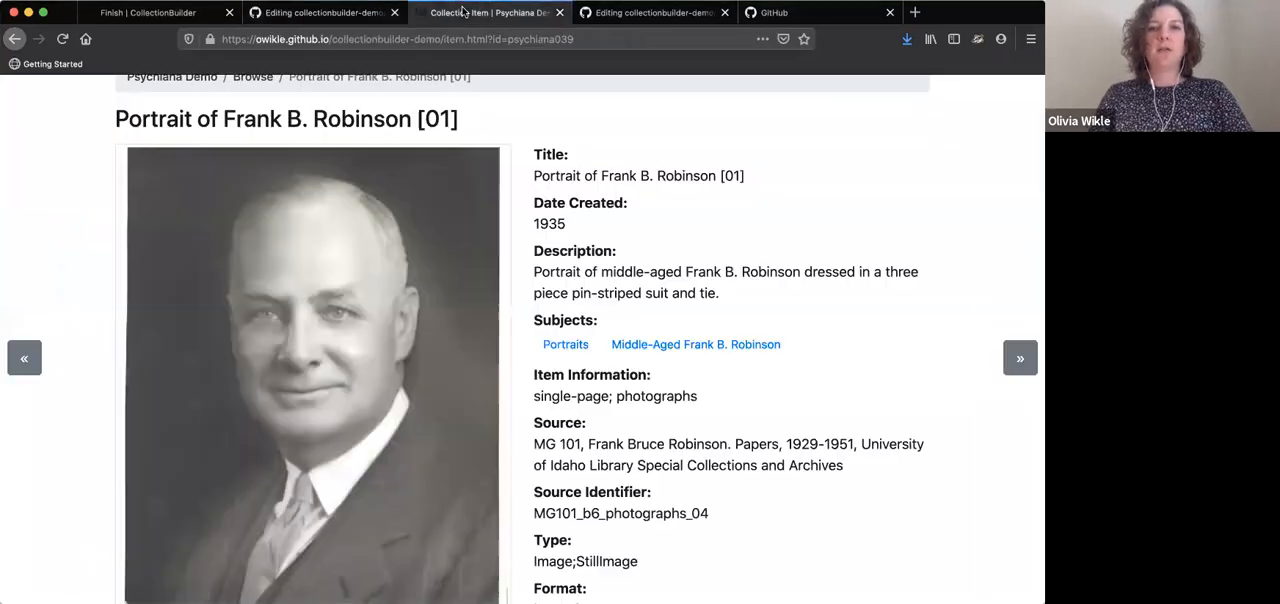
pyautogui.click(582, 348)
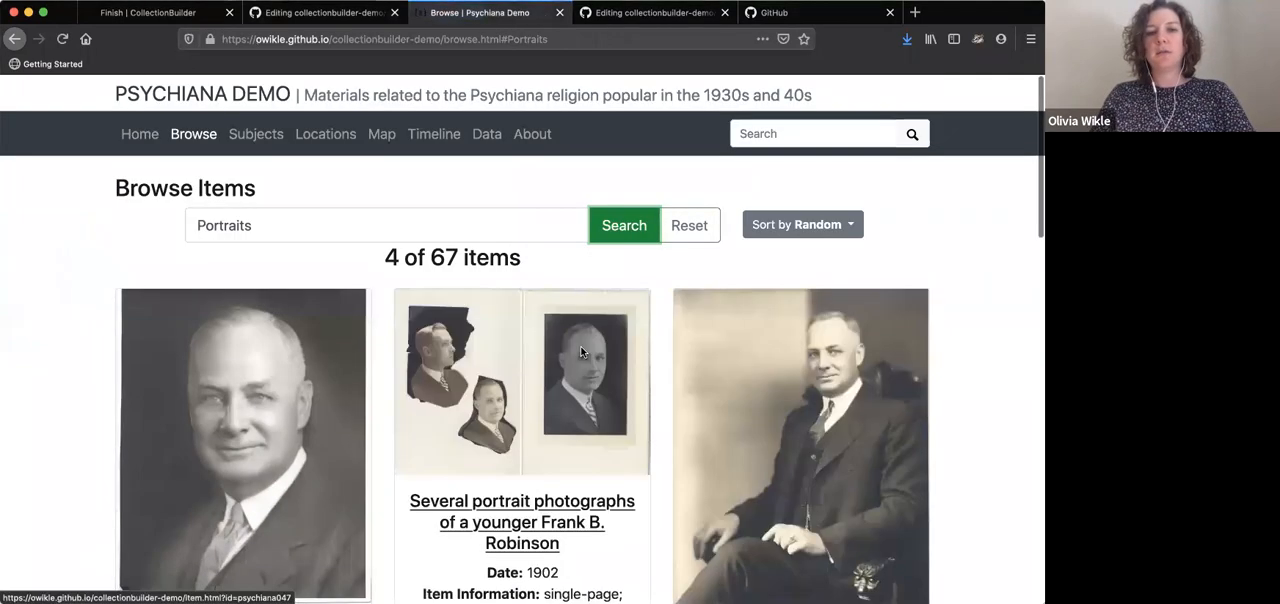
pyautogui.scroll(-1, 280, 381)
pyautogui.scroll(1, 574, 377)
pyautogui.scroll(-10, 296, 479)
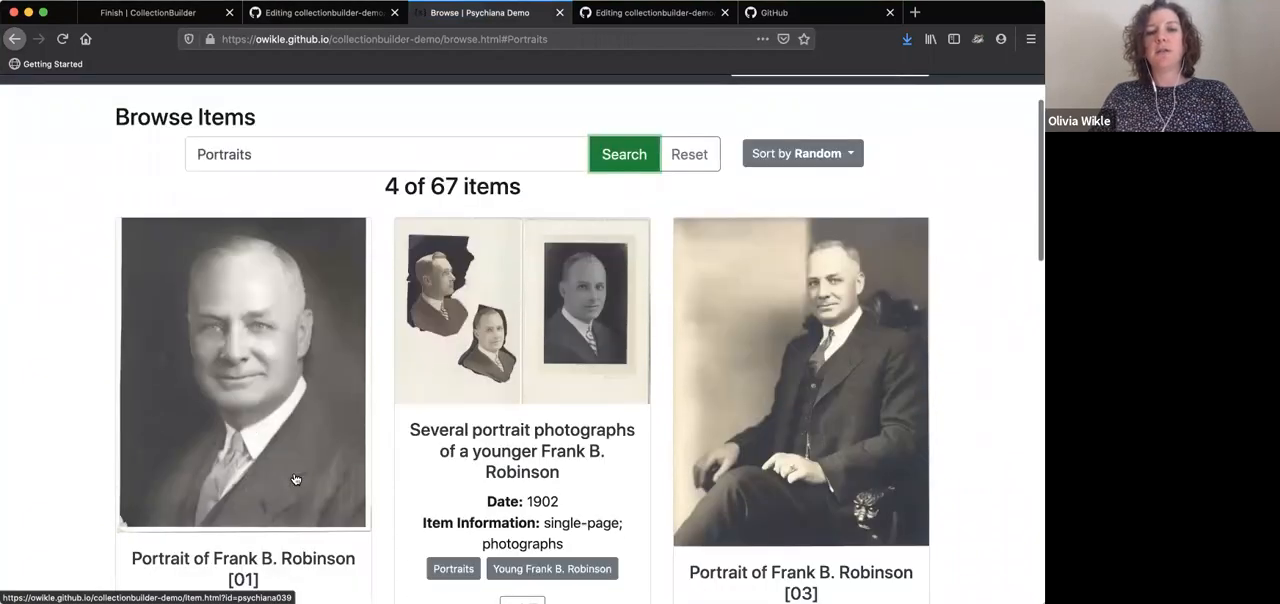
pyautogui.scroll(8, 296, 479)
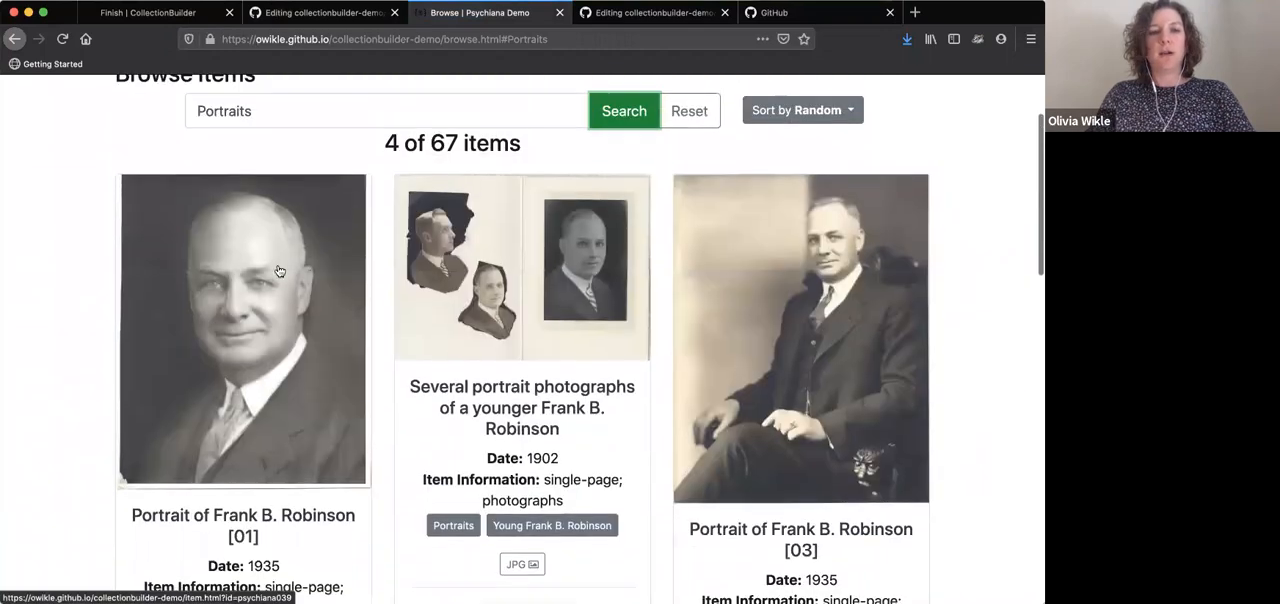
pyautogui.scroll(2, 258, 339)
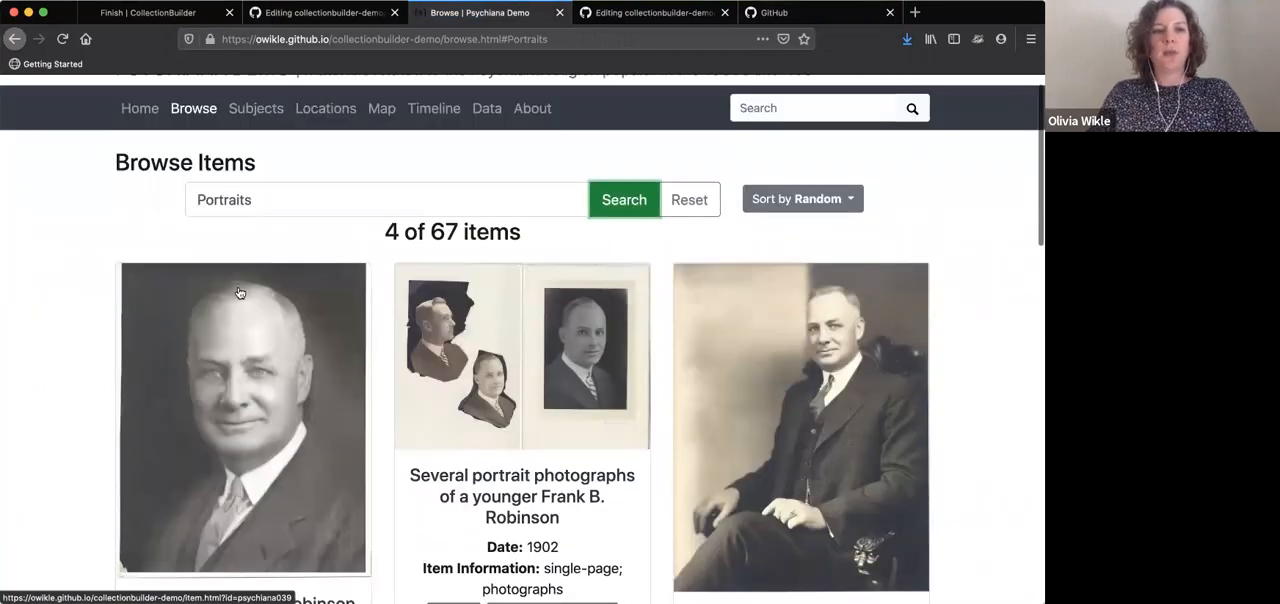
# Examine the boxer portrait's item page from the full Browse list, and check the fields against the rows in the config-metadata.csv editor
pyautogui.click(208, 113)
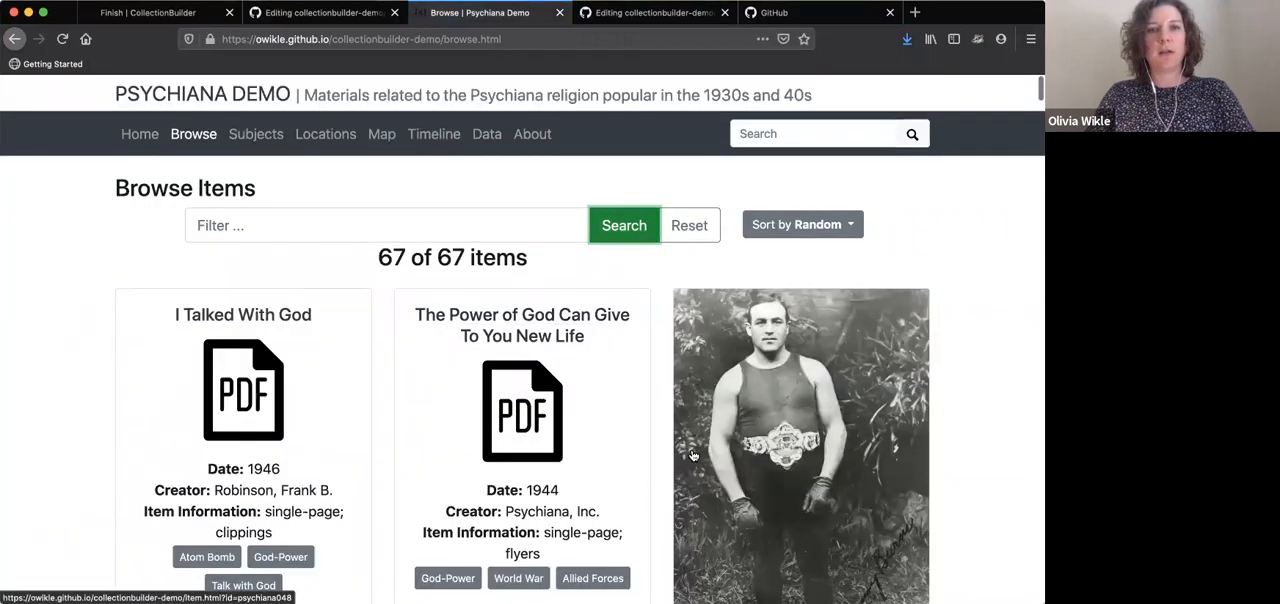
pyautogui.click(692, 455)
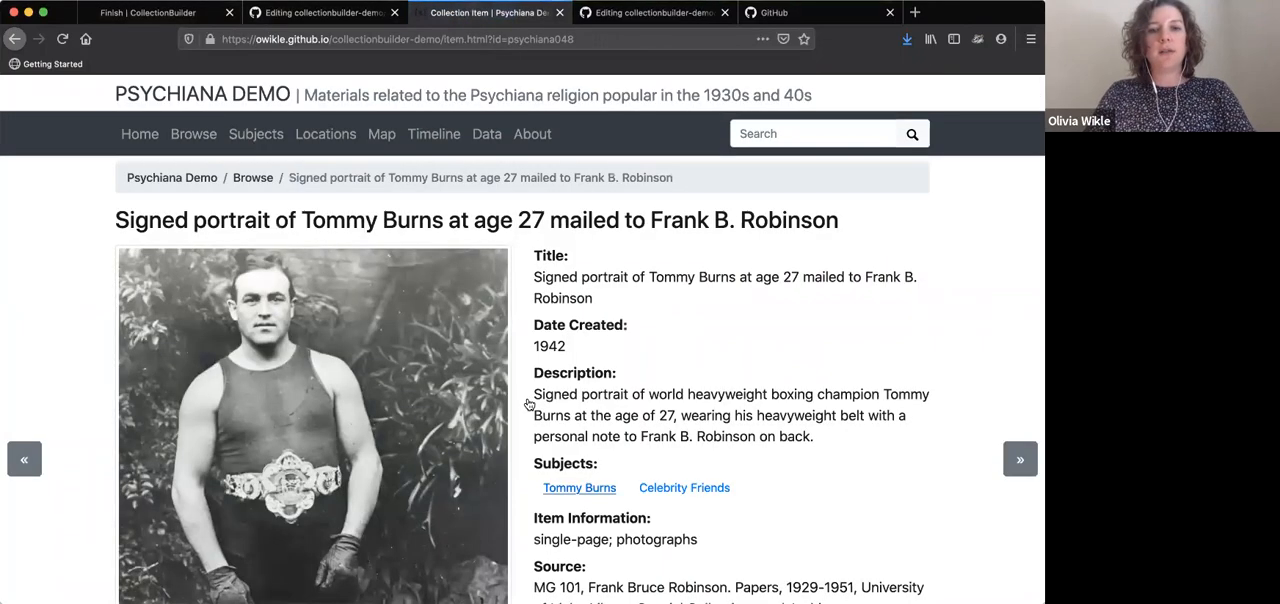
pyautogui.scroll(-1, 614, 505)
pyautogui.click(318, 14)
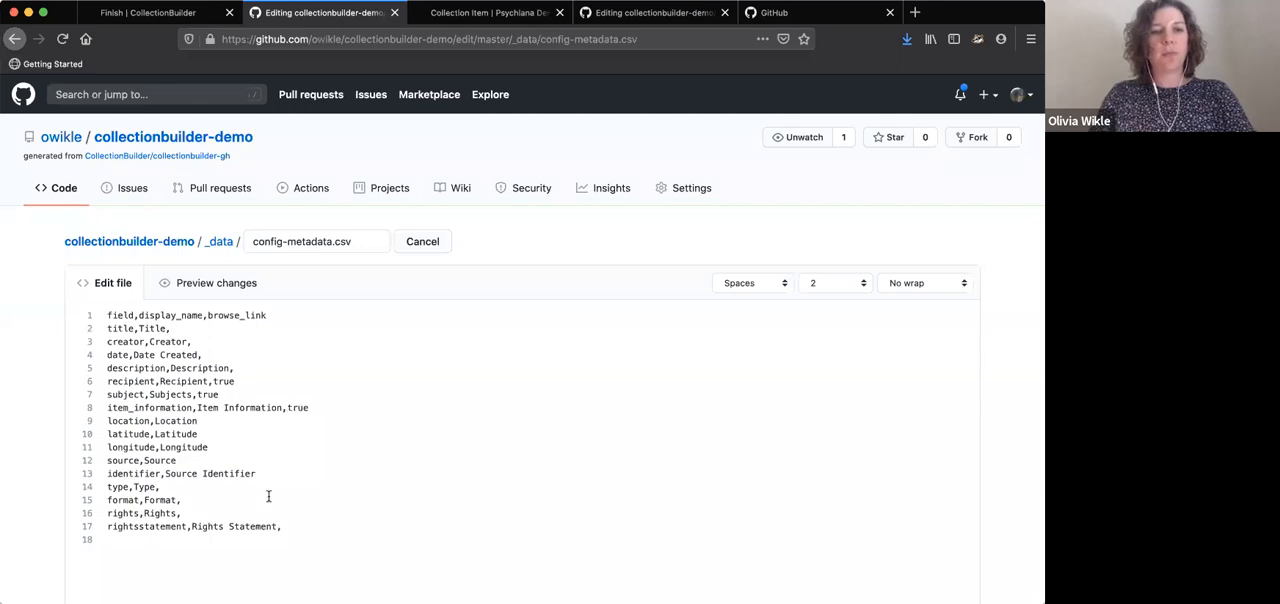
pyautogui.scroll(-8, 268, 498)
pyautogui.scroll(-2, 268, 502)
pyautogui.scroll(8, 188, 332)
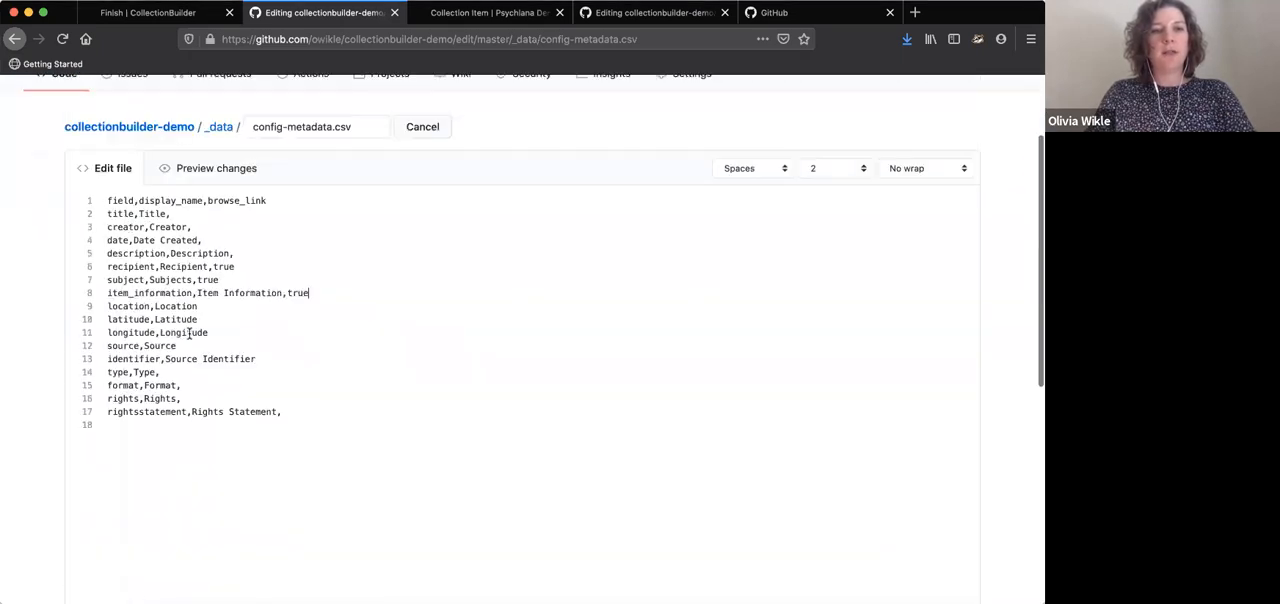
# Examine the column names across the whole header row of psychiana.csv, from item_information through to relation
pyautogui.click(479, 14)
pyautogui.click(645, 13)
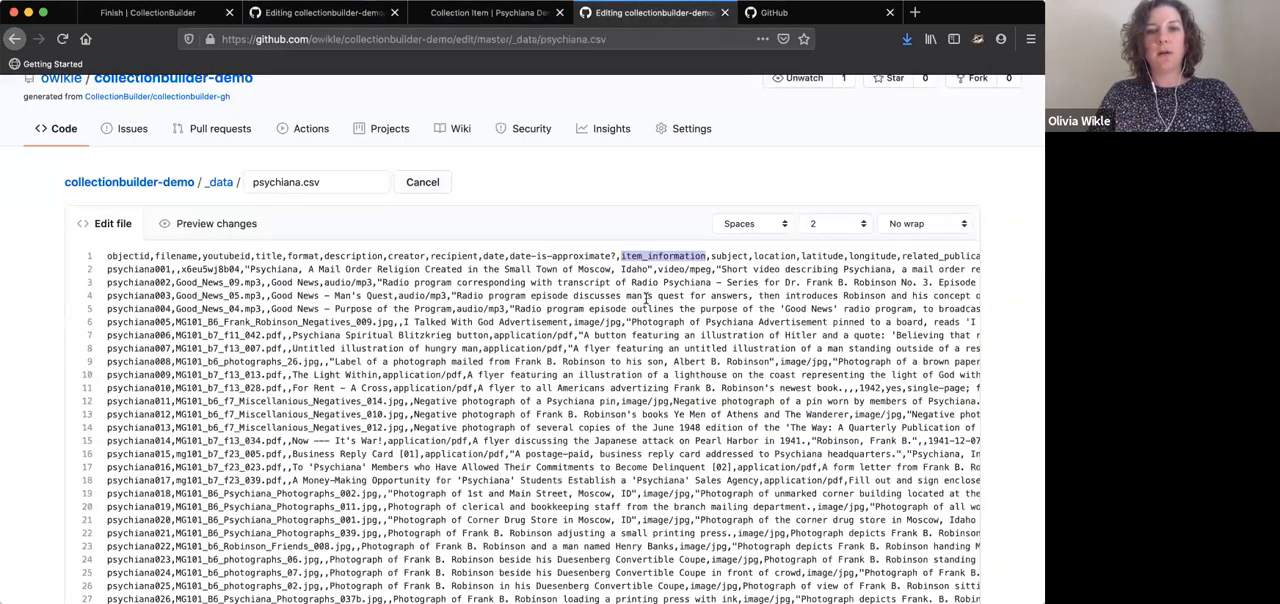
pyautogui.click(652, 294)
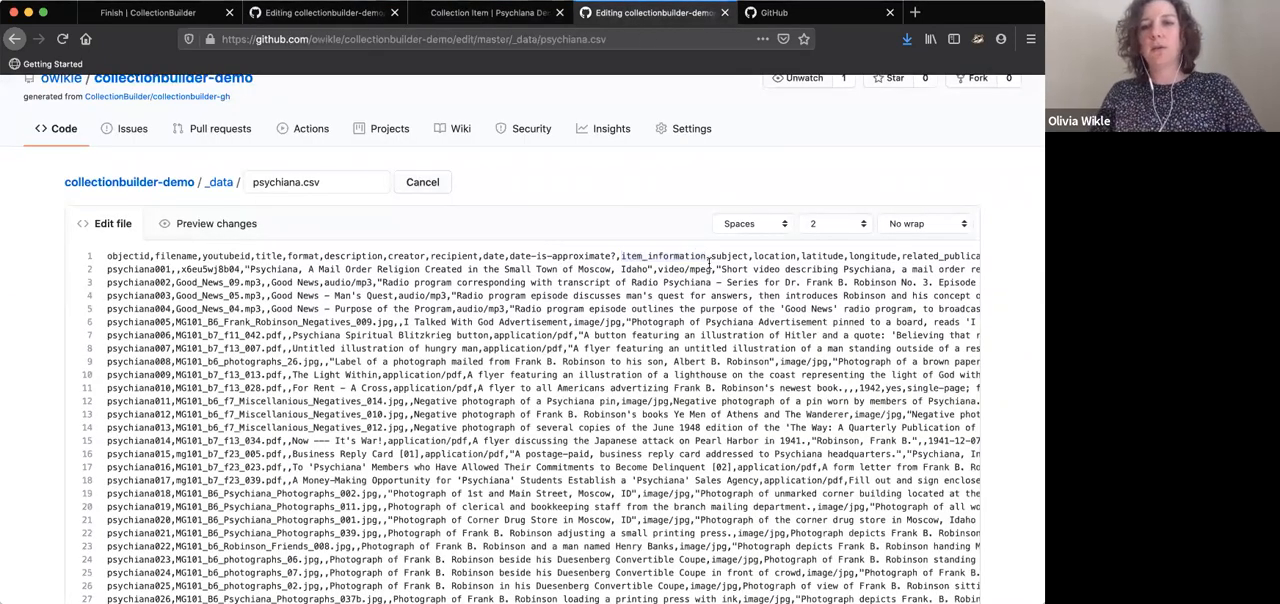
pyautogui.hscroll(5, 737, 259)
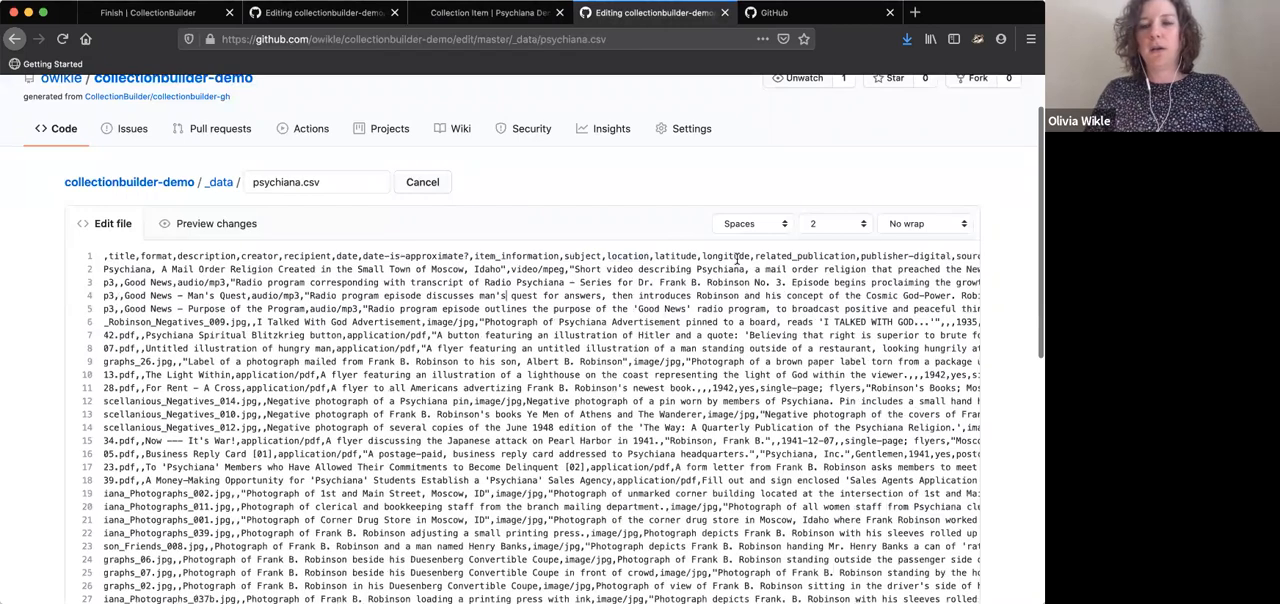
pyautogui.hscroll(3, 737, 259)
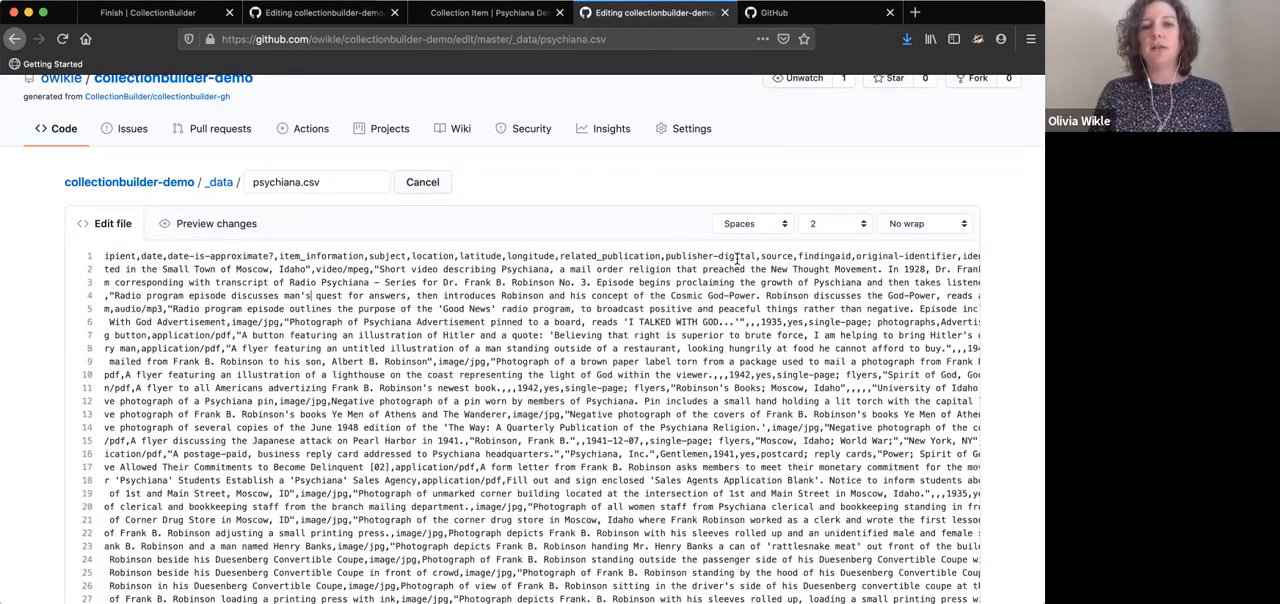
pyautogui.hscroll(5, 737, 259)
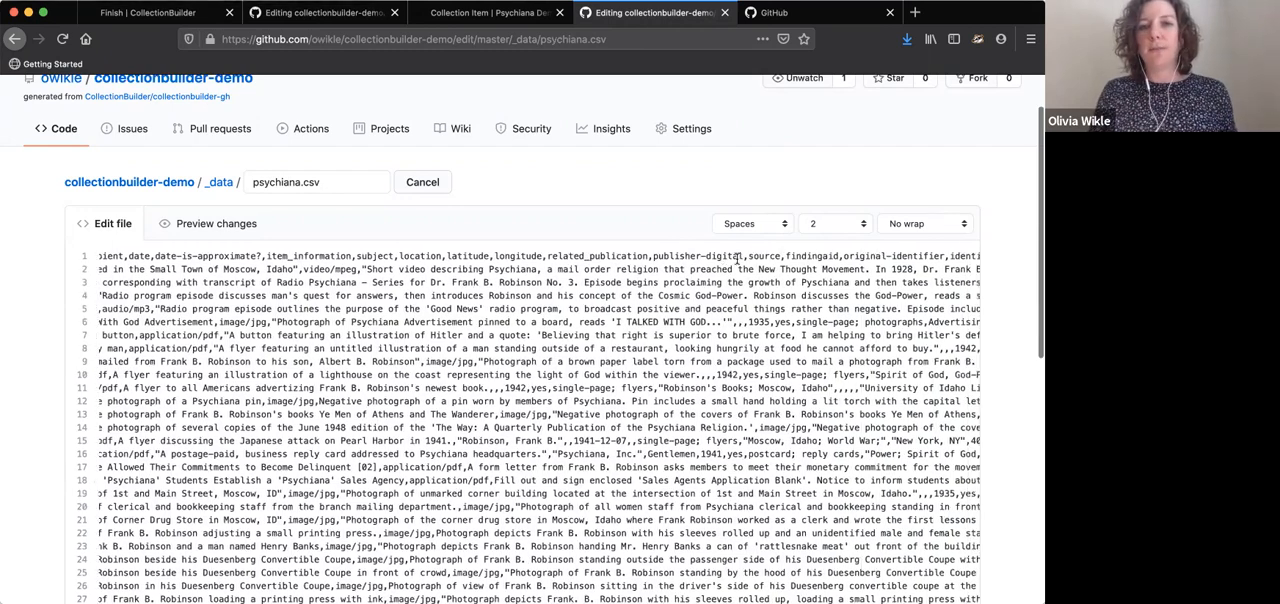
pyautogui.hscroll(5, 737, 259)
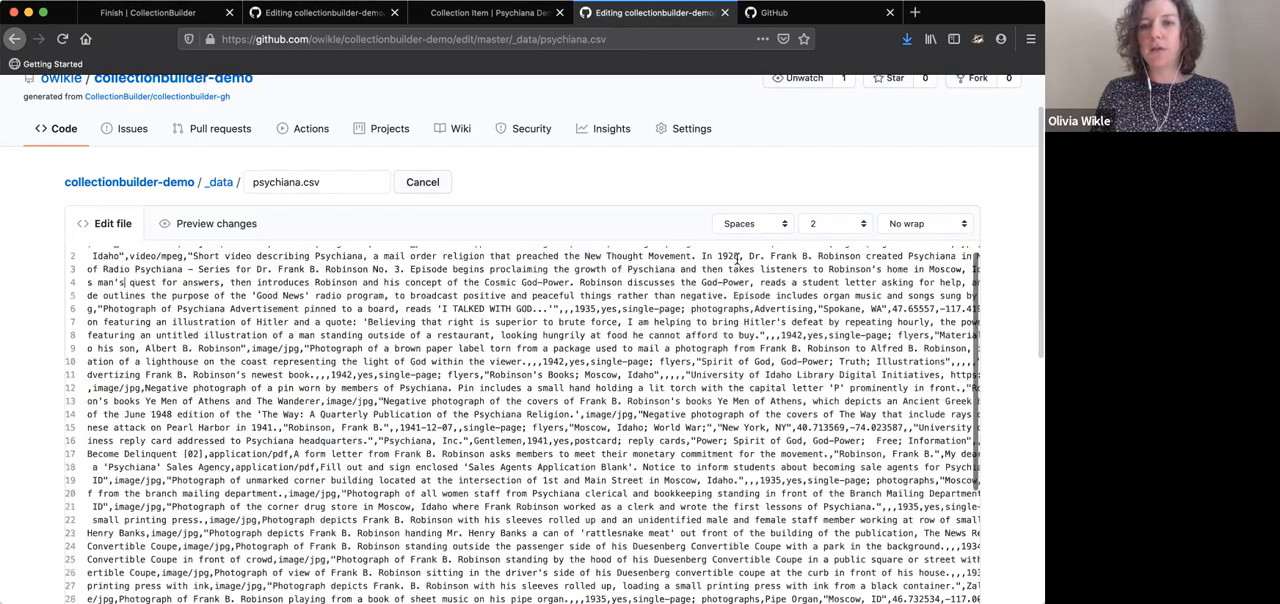
pyautogui.hscroll(3, 782, 259)
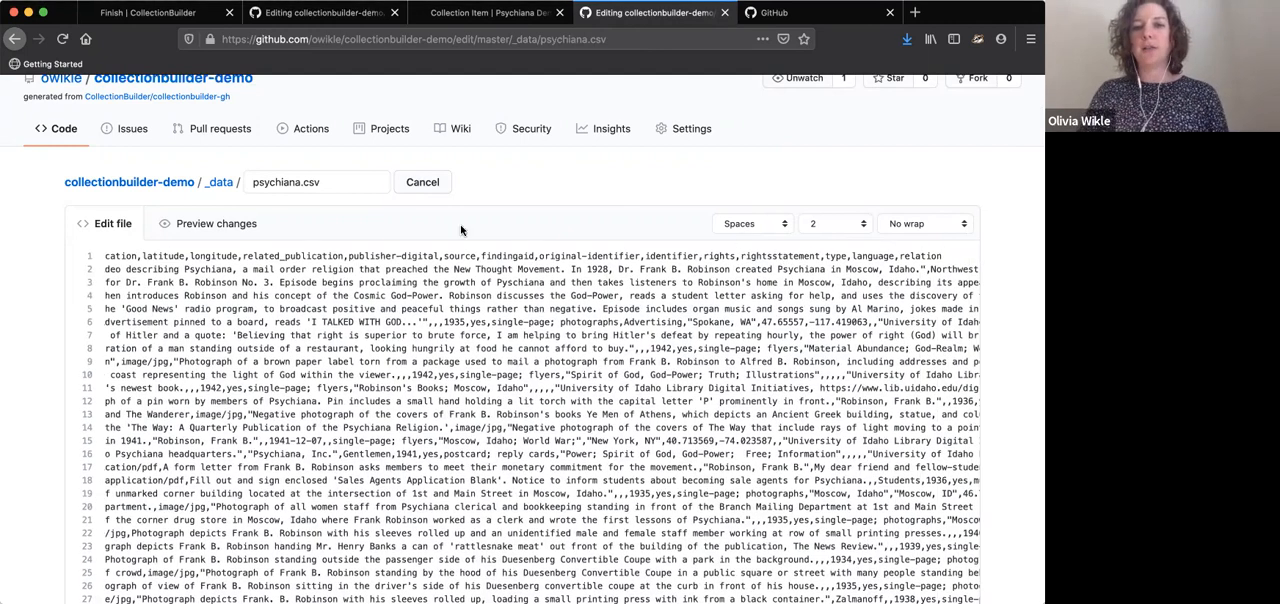
# Commit the config-metadata.csv edits directly to the master branch with the message "update config metadata"
pyautogui.click(345, 13)
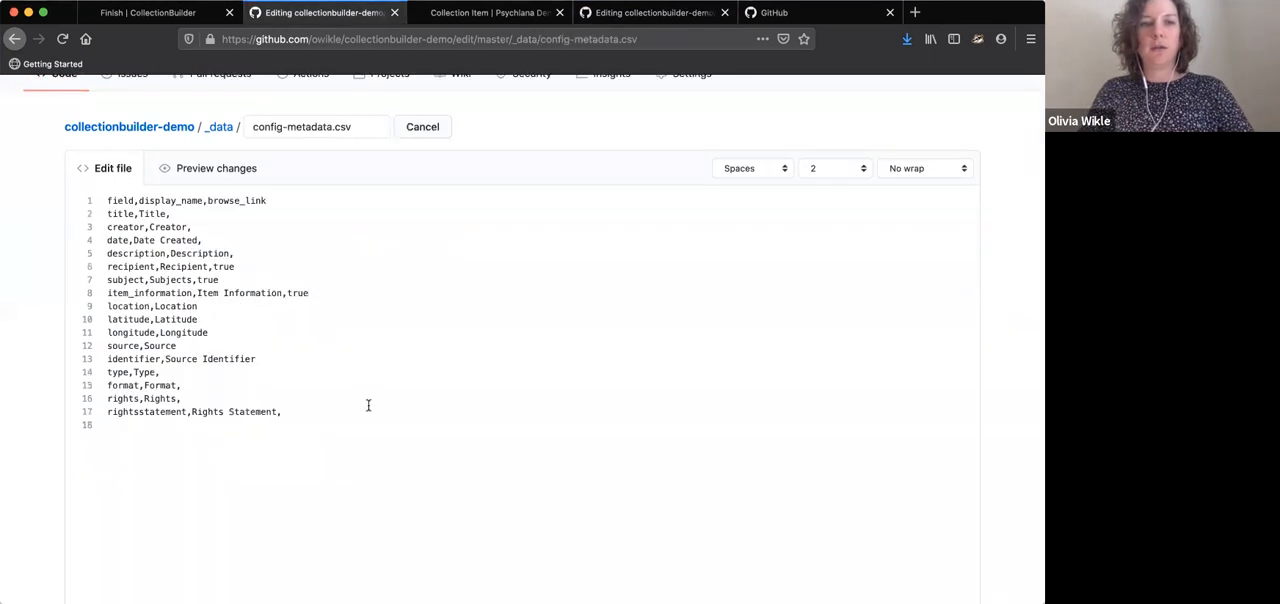
pyautogui.scroll(-10, 377, 440)
pyautogui.click(245, 326)
pyautogui.write('update config metadata')
pyautogui.click(178, 500)
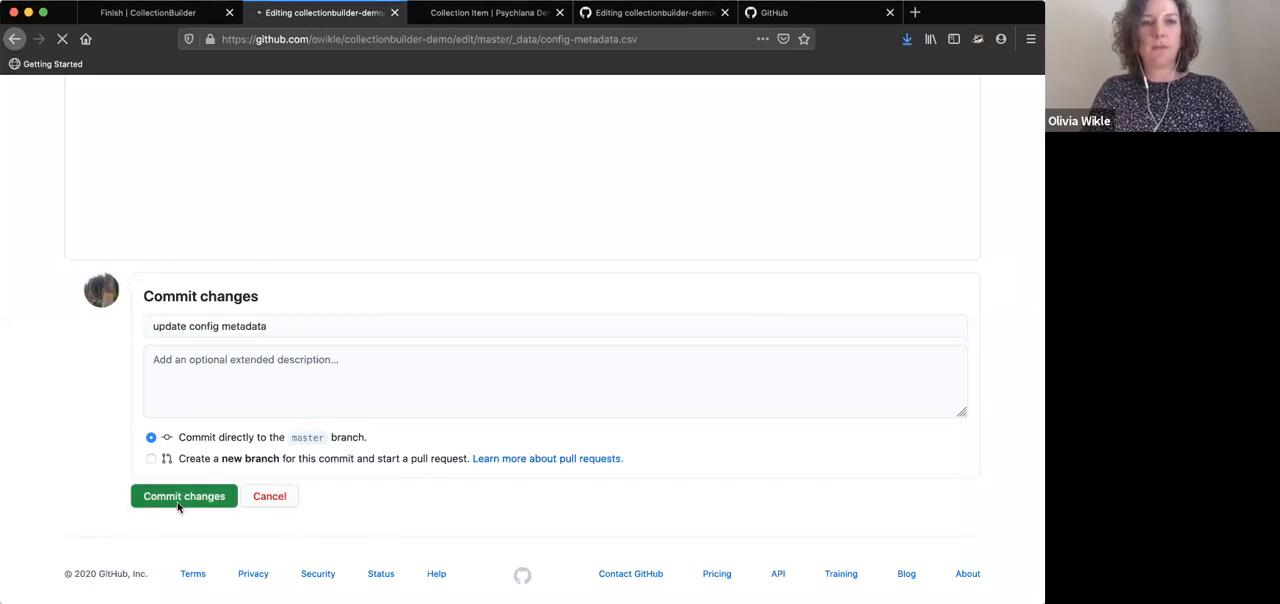
# Go back to the _data folder and open config-nav.csv for editing
pyautogui.click(373, 242)
pyautogui.scroll(-1, 168, 363)
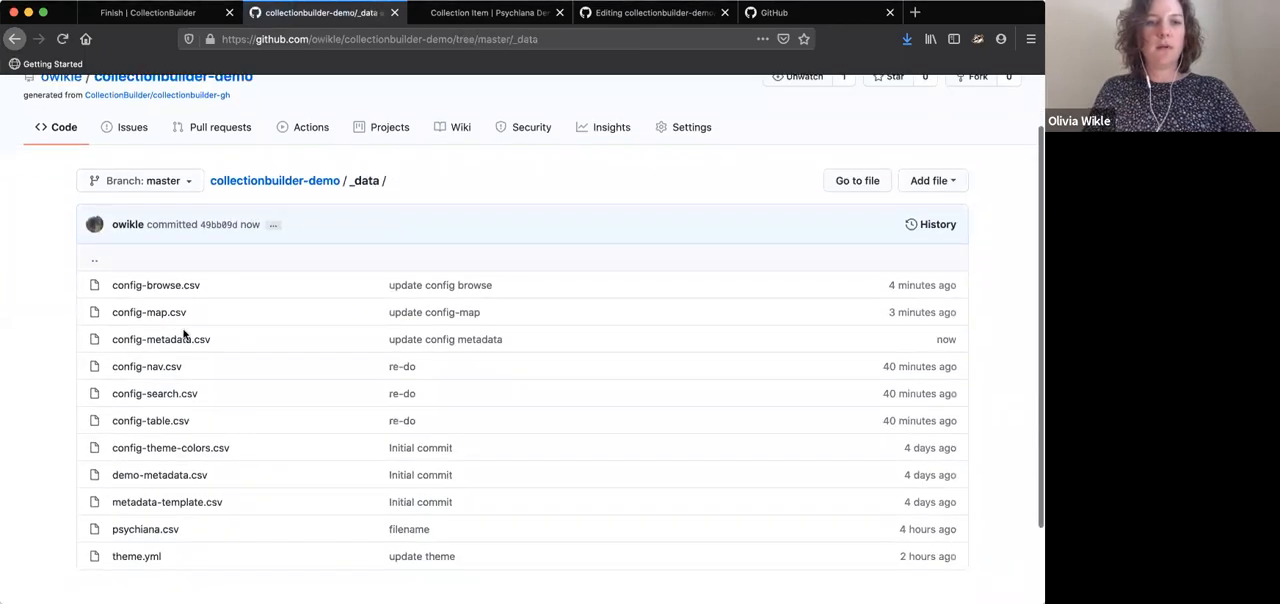
pyautogui.click(168, 366)
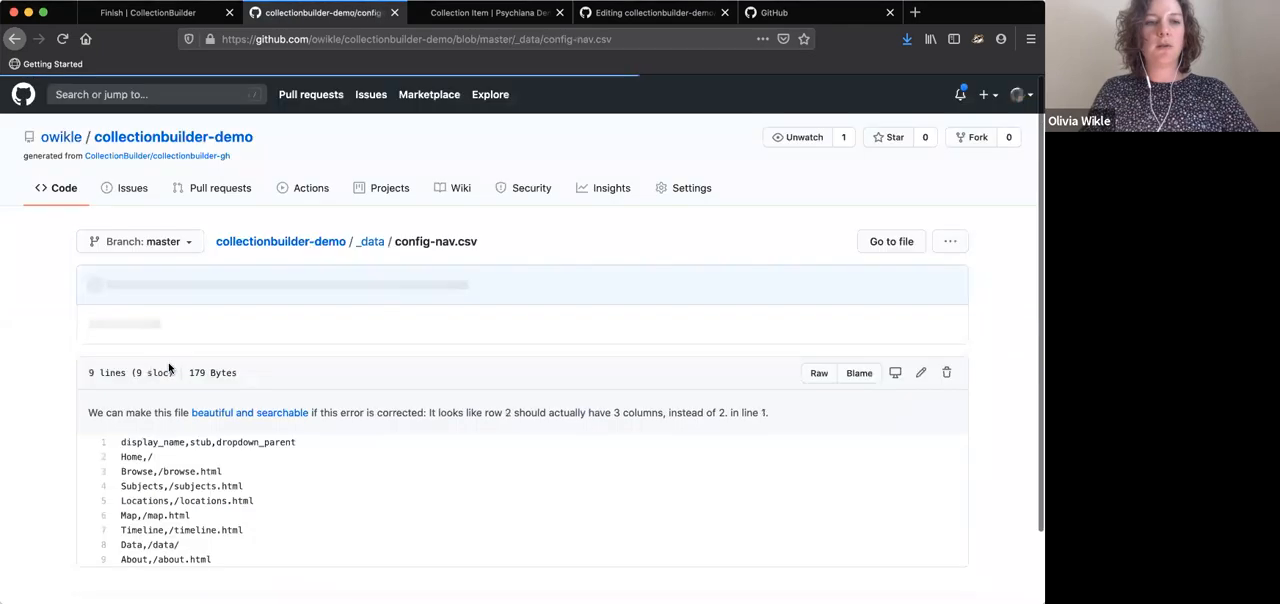
pyautogui.scroll(-1, 240, 454)
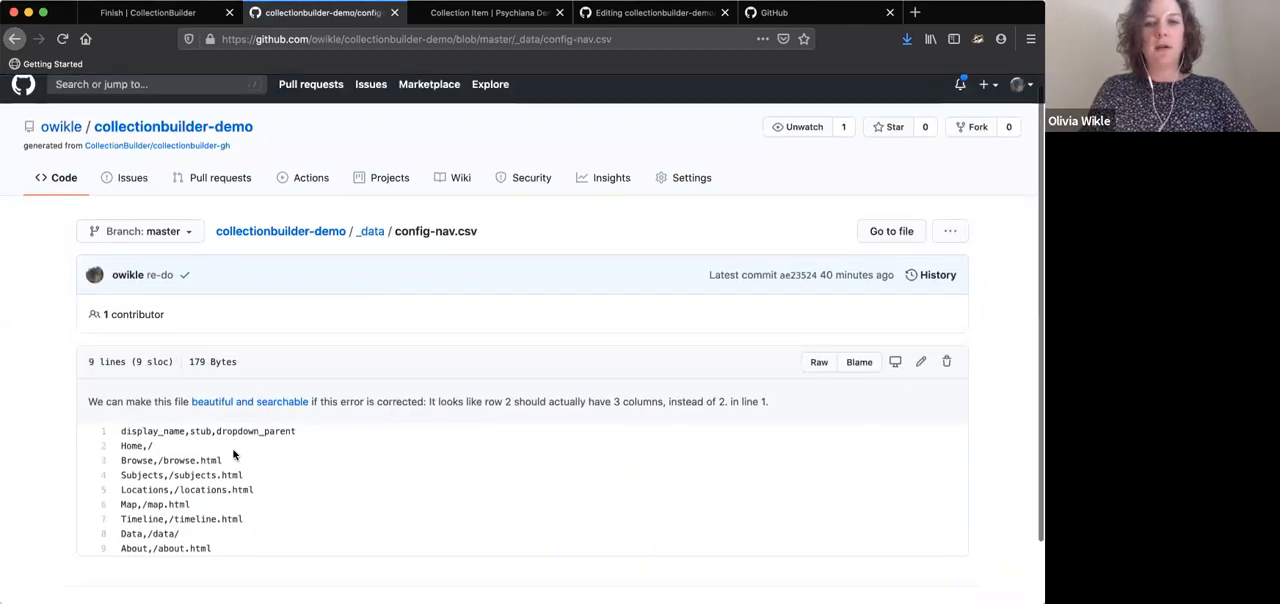
pyautogui.click(920, 305)
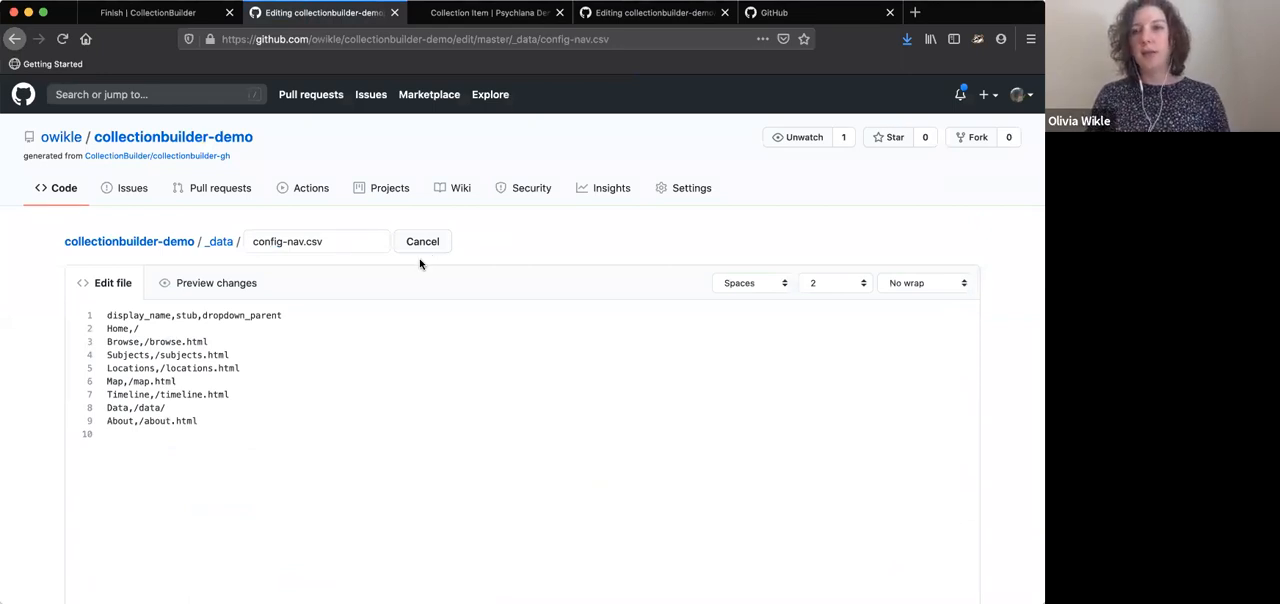
# Look at the demo site's navigation bar and its Locations page, and return to the config-nav.csv editor
pyautogui.click(488, 12)
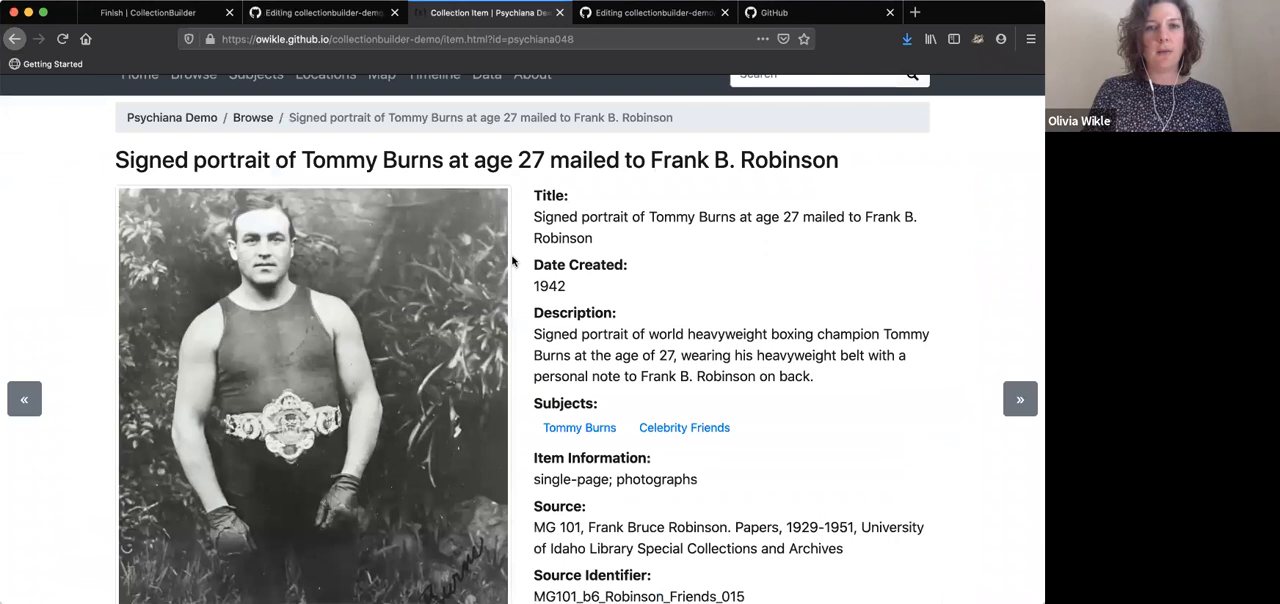
pyautogui.scroll(2, 263, 183)
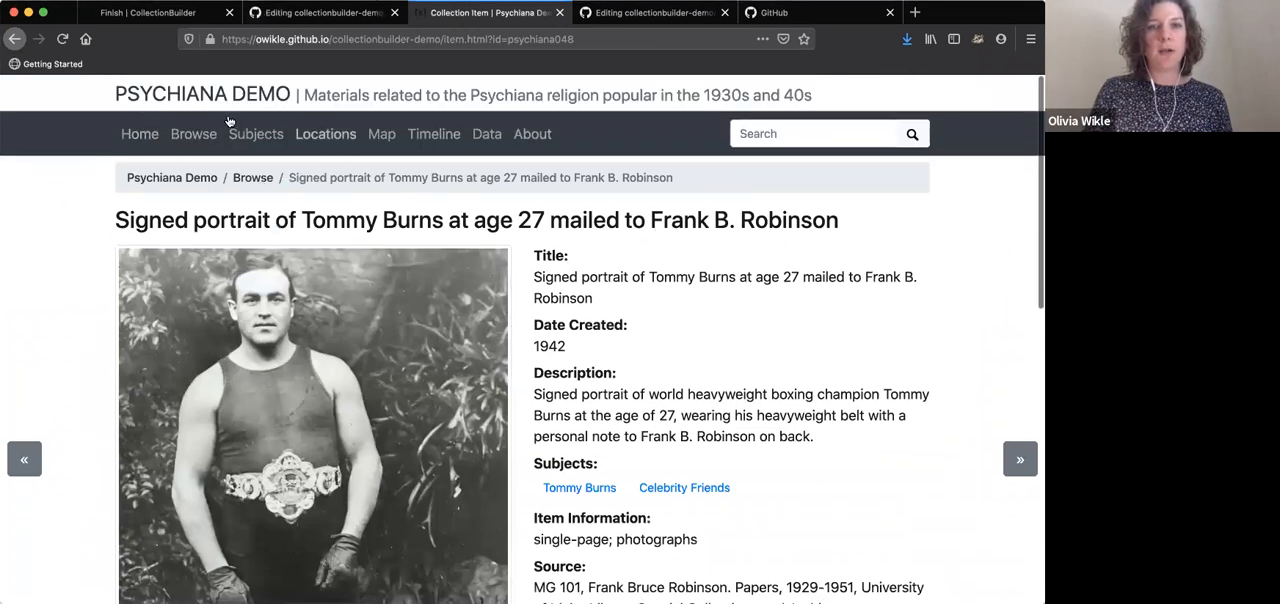
pyautogui.click(333, 130)
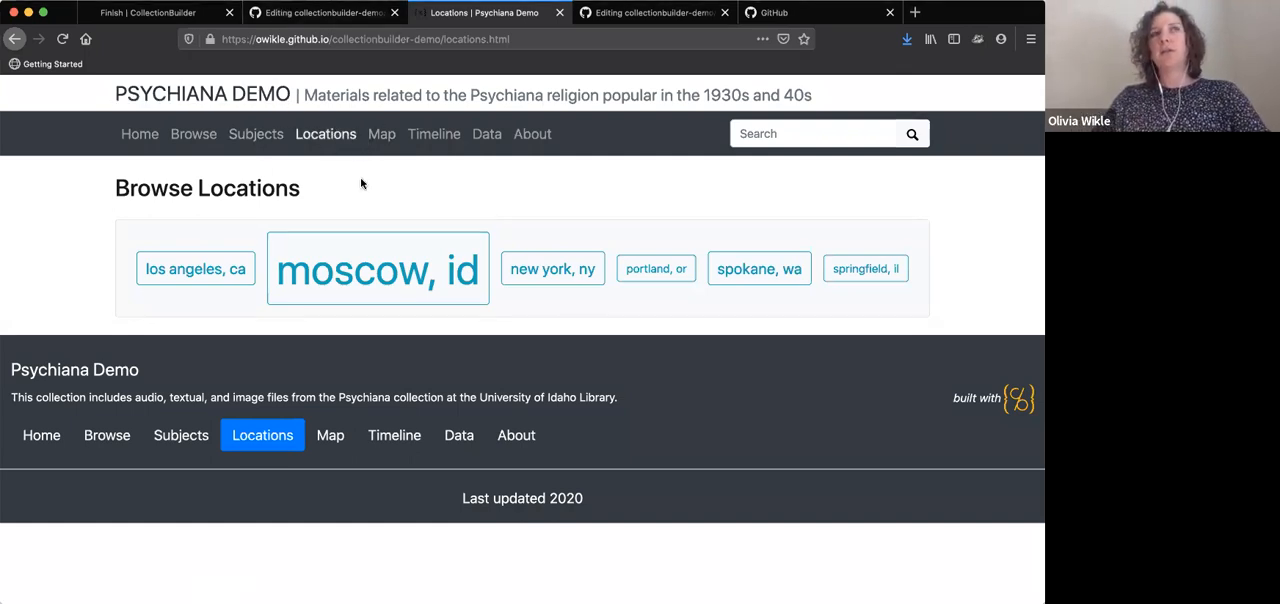
pyautogui.click(297, 14)
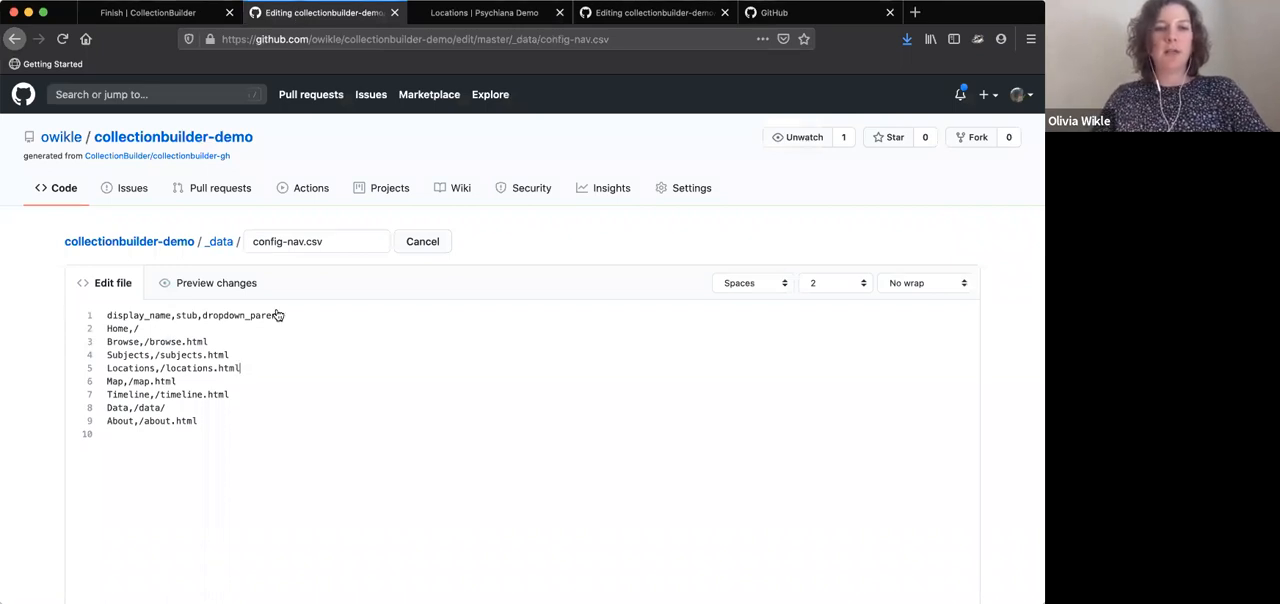
# Delete the row "Locations,/locations.html" from config-nav.csv without leaving an empty line
pyautogui.click(275, 371)
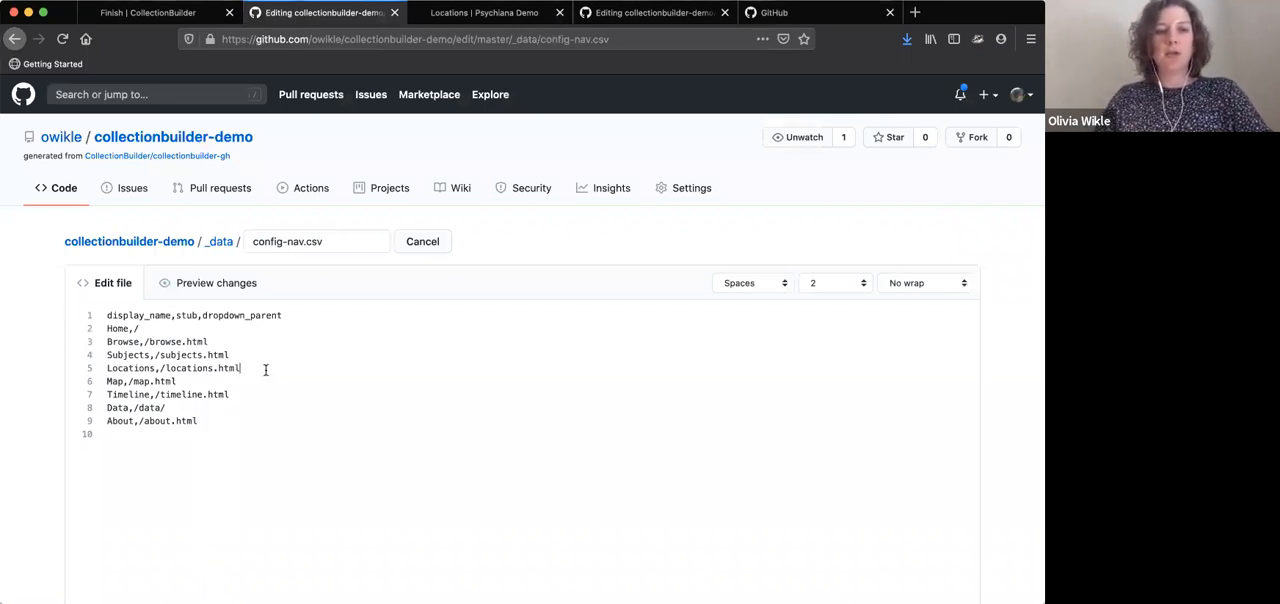
pyautogui.press('shift+super+Left')
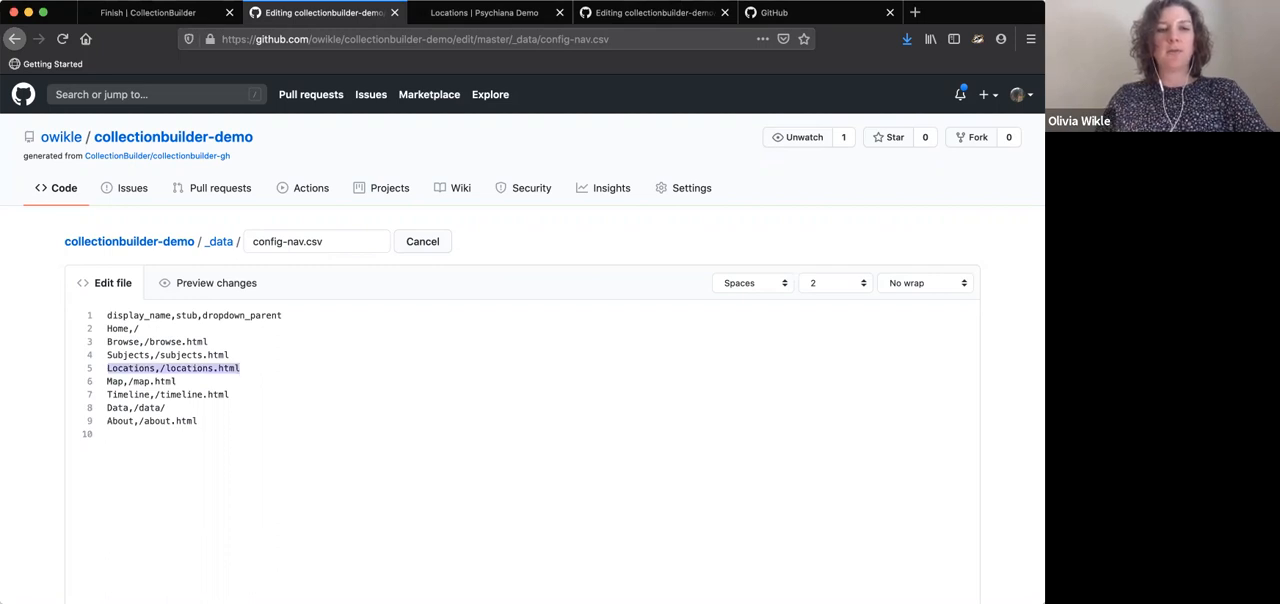
pyautogui.press('BackSpace')
pyautogui.press('BackSpace')
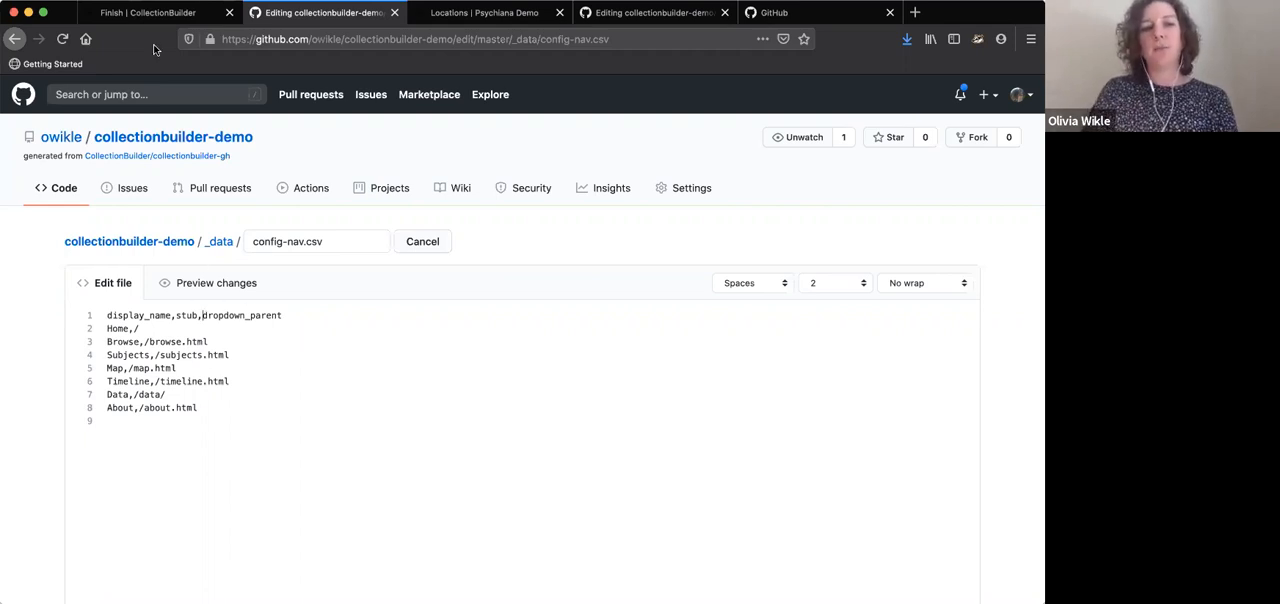
# Read the Navigation section of the CollectionBuilder Customize documentation, including the dropdown_parent rules and the example
pyautogui.click(128, 12)
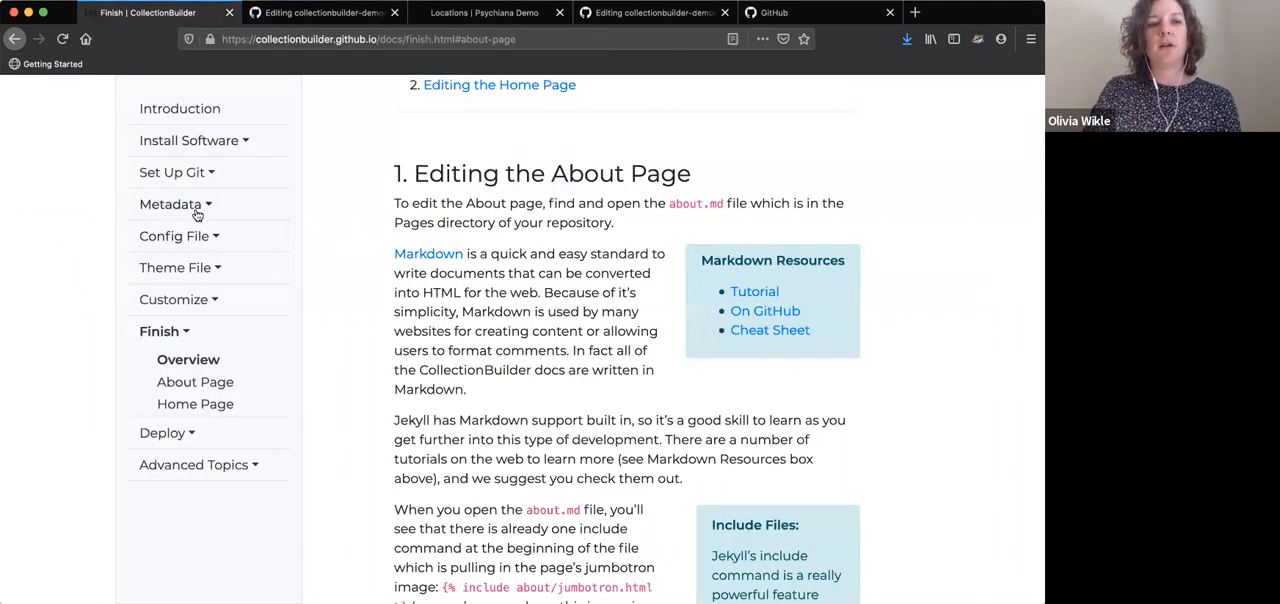
pyautogui.click(205, 302)
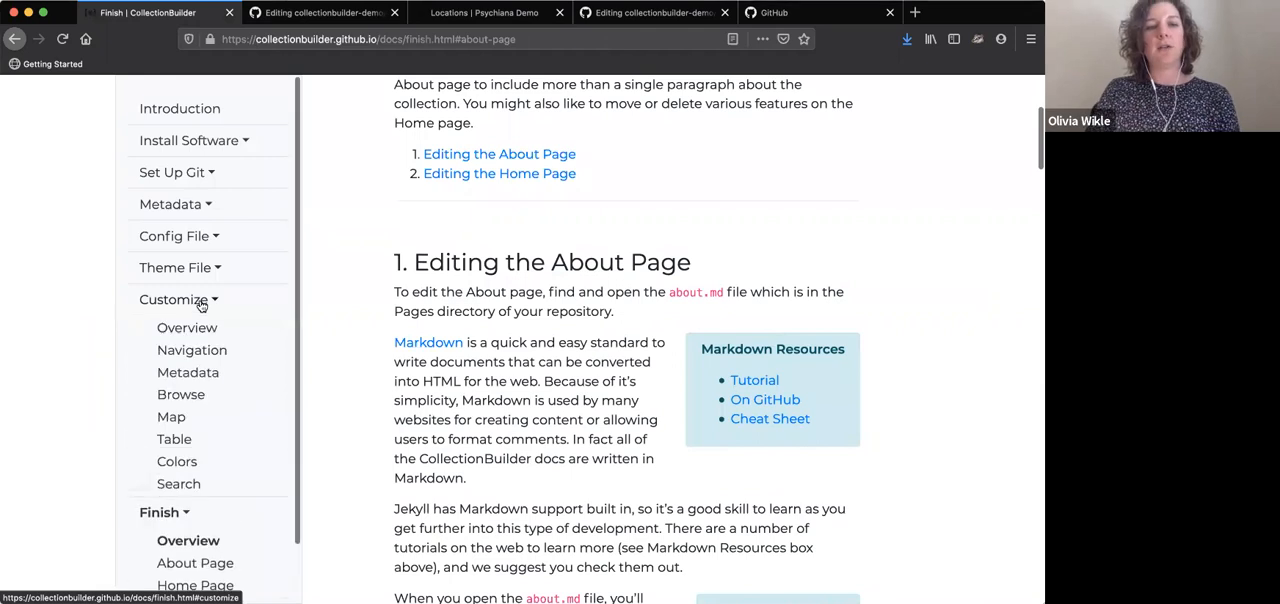
pyautogui.click(201, 350)
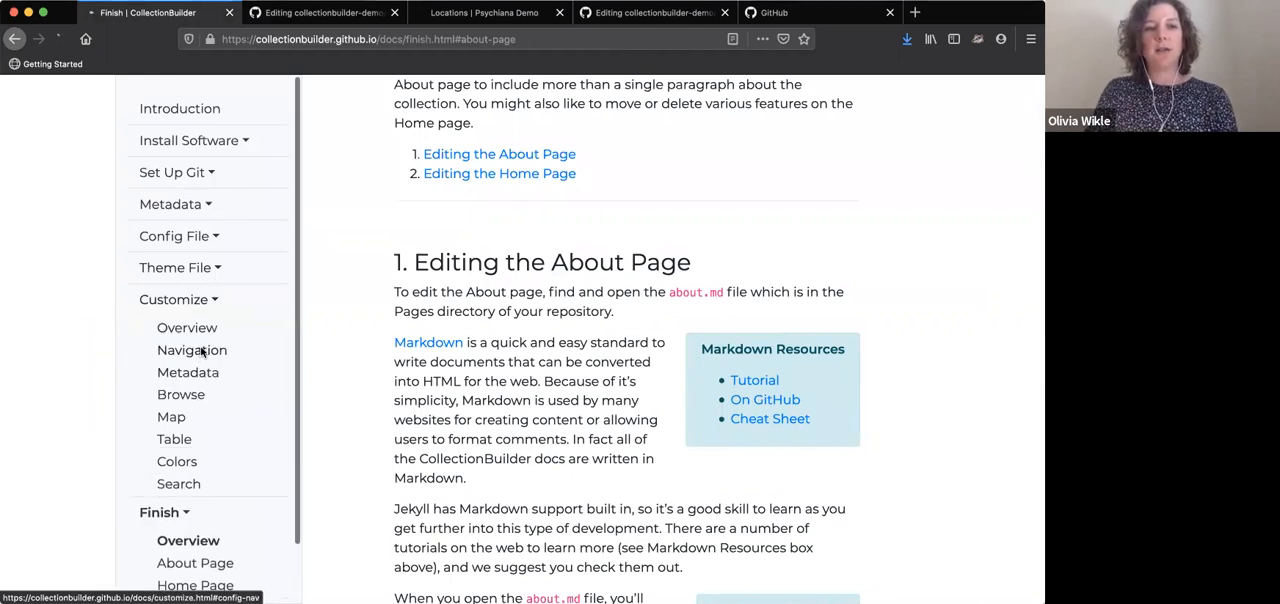
pyautogui.scroll(-3, 826, 331)
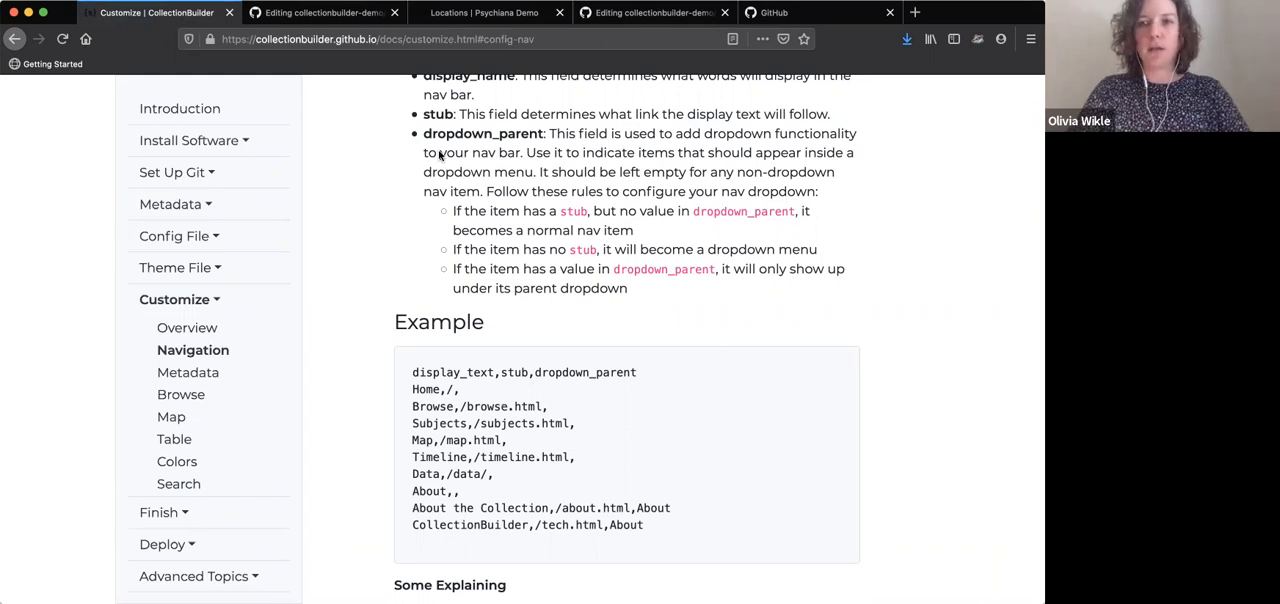
# Commit the config-nav.csv edits directly to the master branch with the message "update config nav"
pyautogui.click(320, 12)
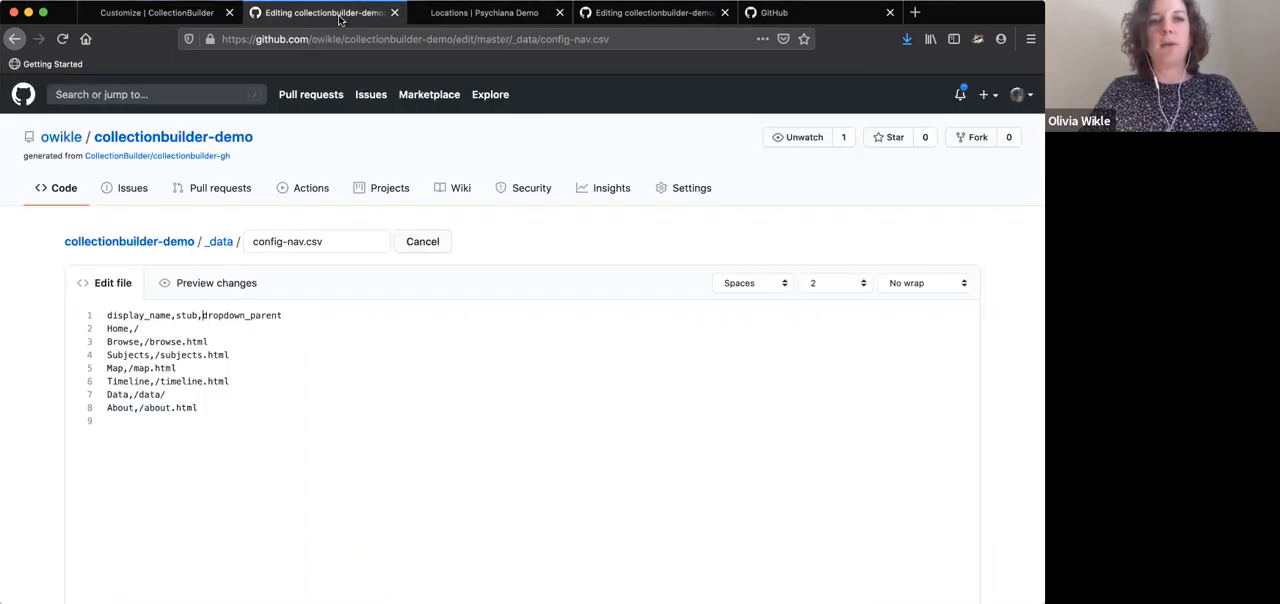
pyautogui.scroll(-10, 690, 304)
pyautogui.click(431, 368)
pyautogui.write('update')
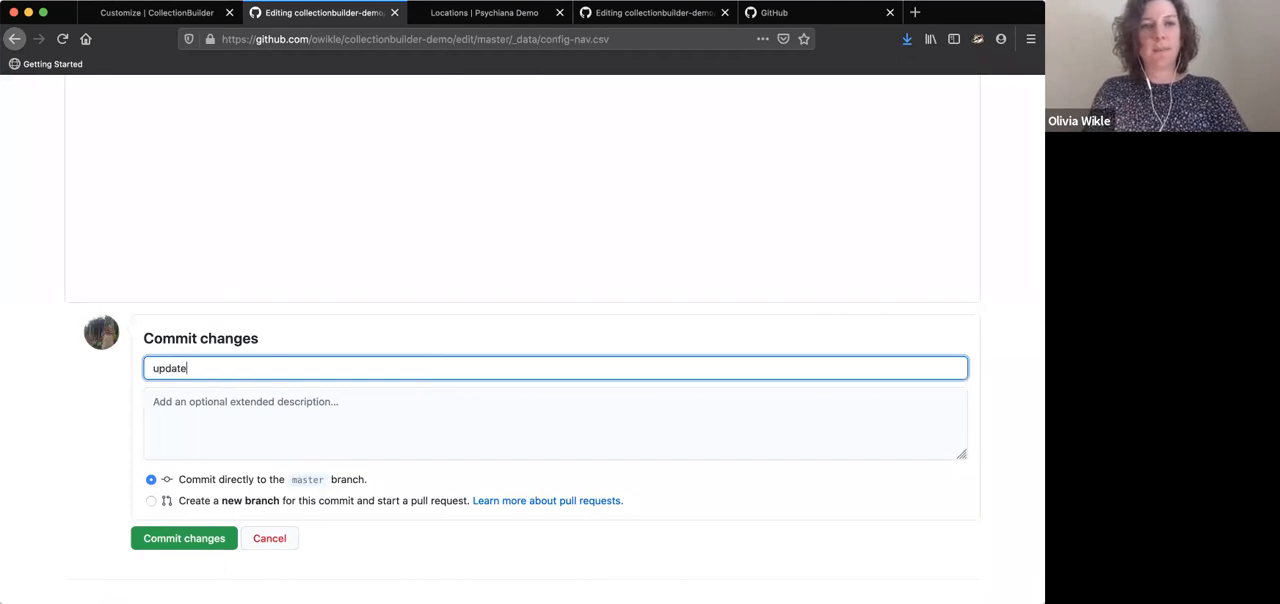
pyautogui.write(' config nav')
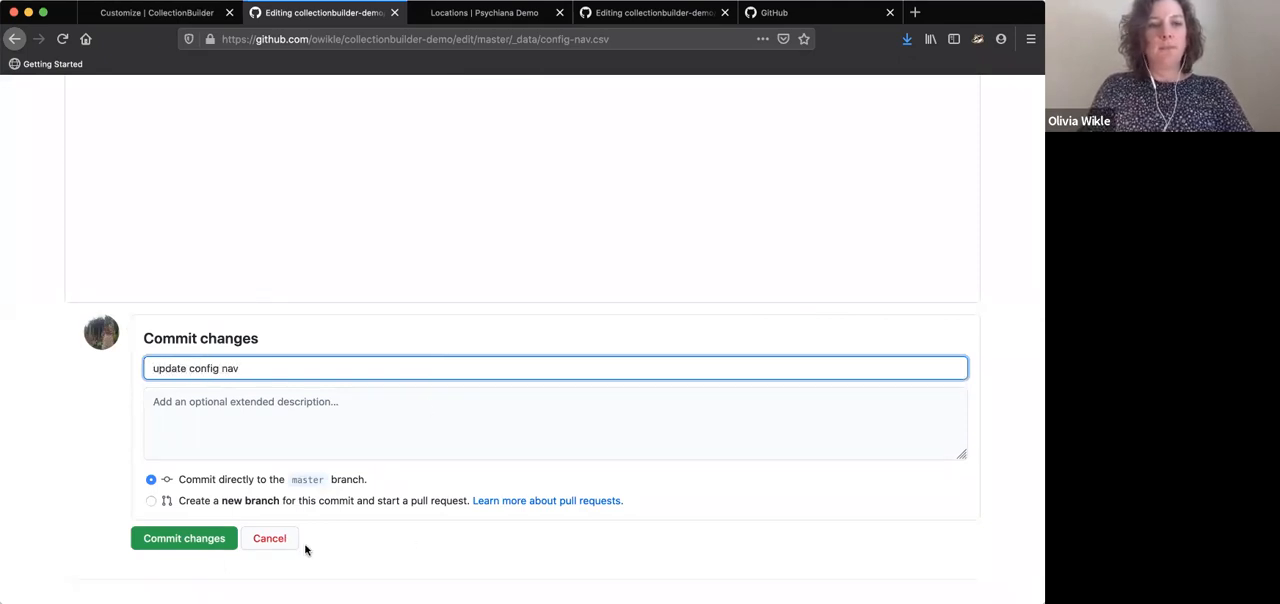
pyautogui.click(221, 545)
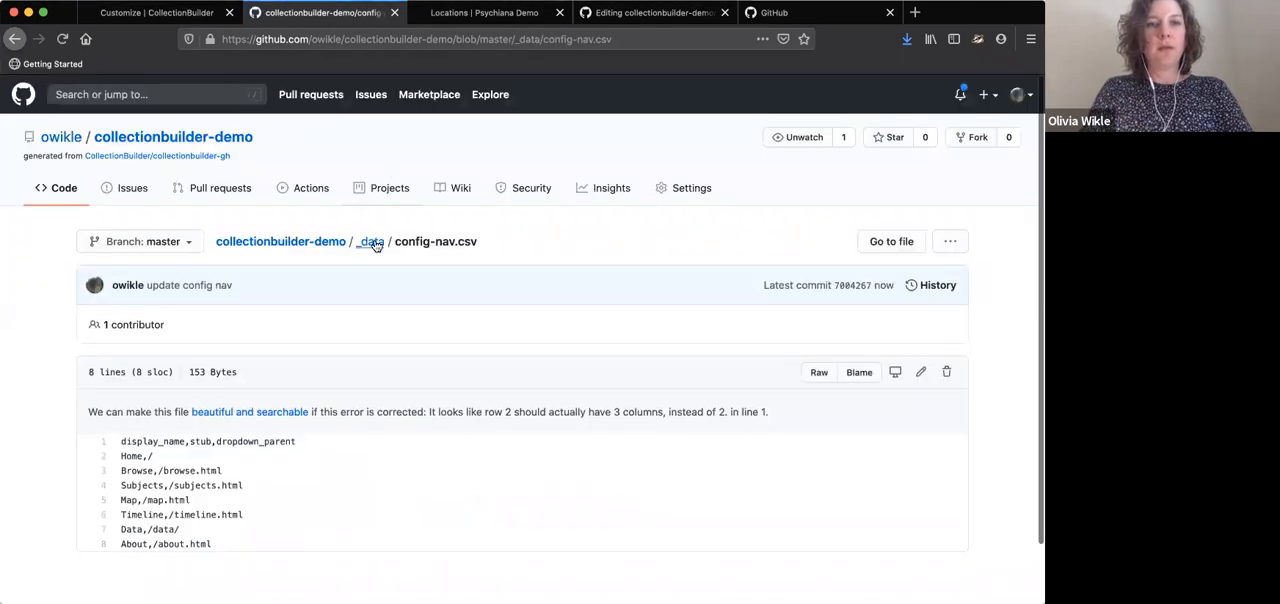
# Go back to the _data folder and open config-search.csv
pyautogui.click(372, 242)
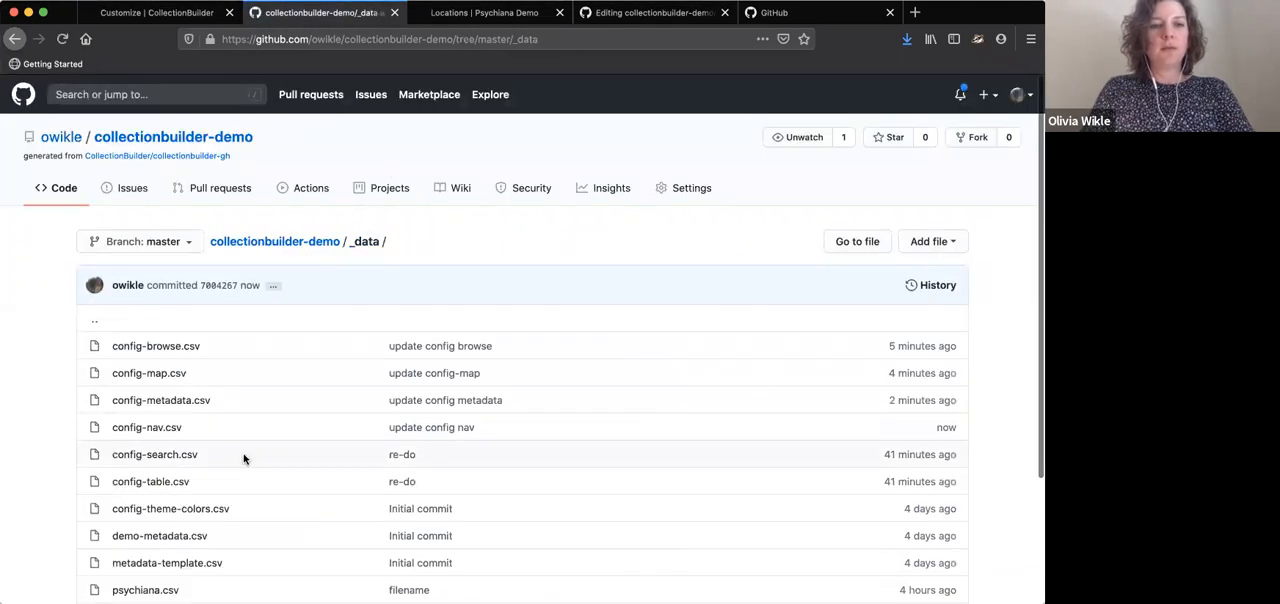
pyautogui.scroll(-2, 242, 459)
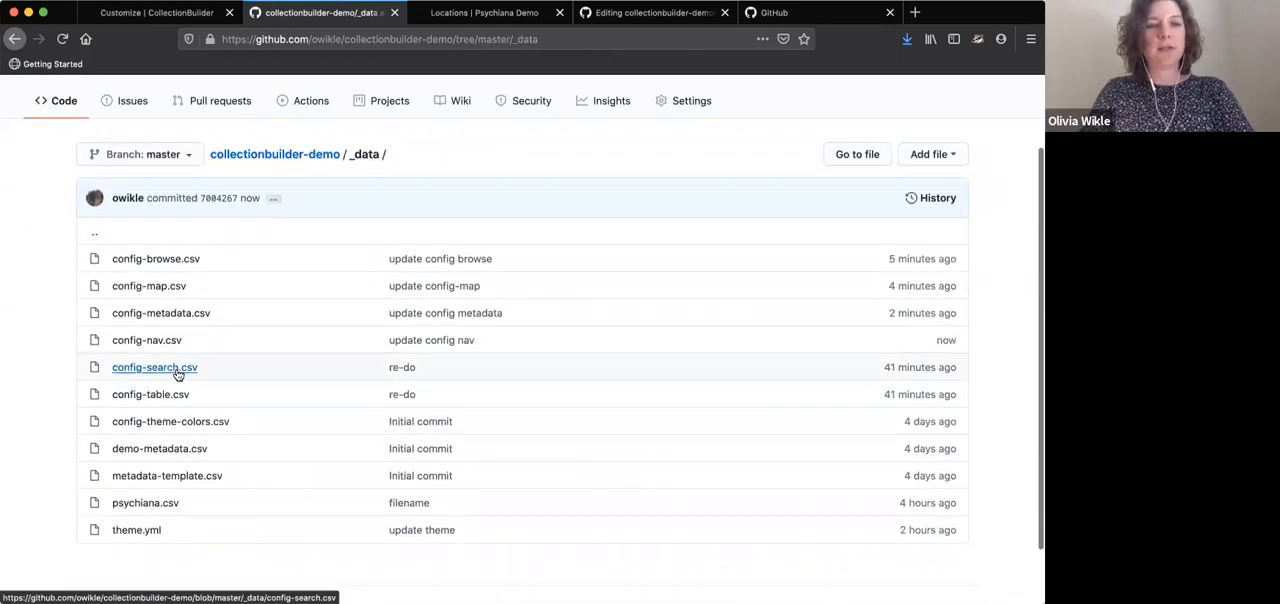
pyautogui.click(176, 369)
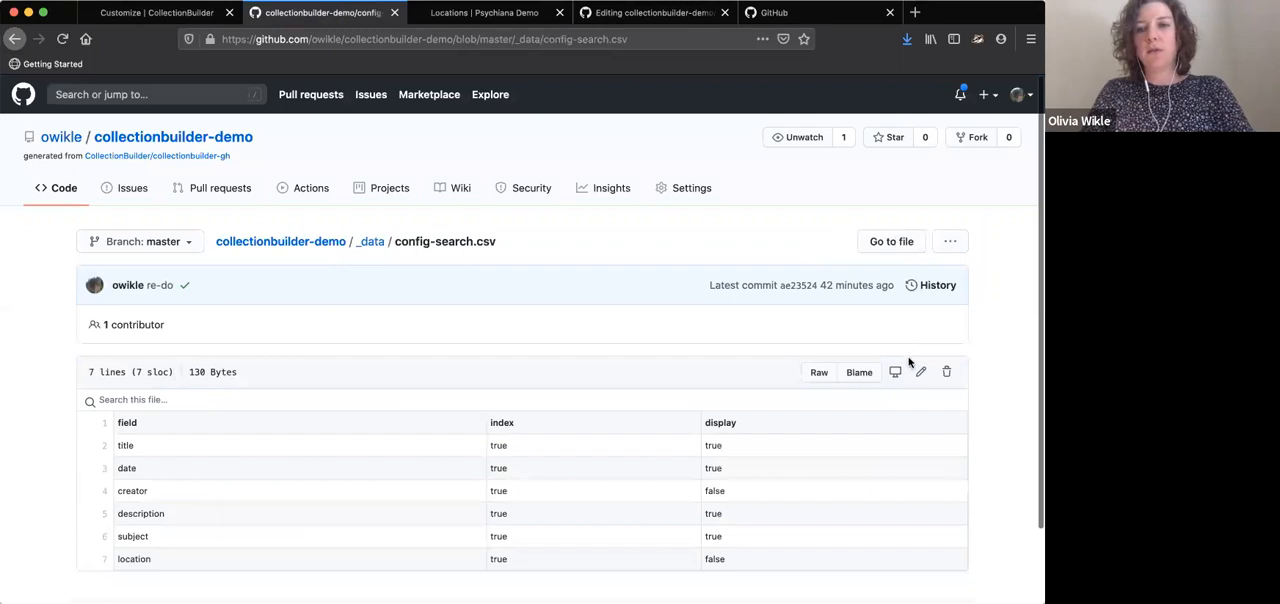
# Open config-search.csv for editing, and search the Psychiana Demo site from its home page for "robinson"
pyautogui.click(920, 371)
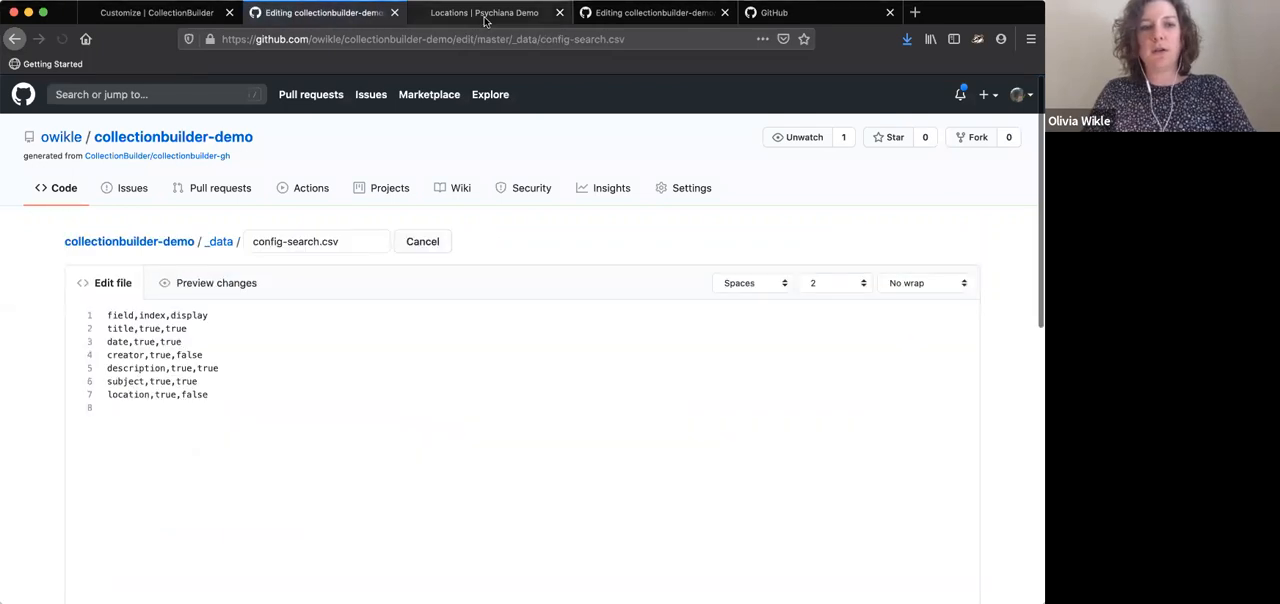
pyautogui.click(485, 14)
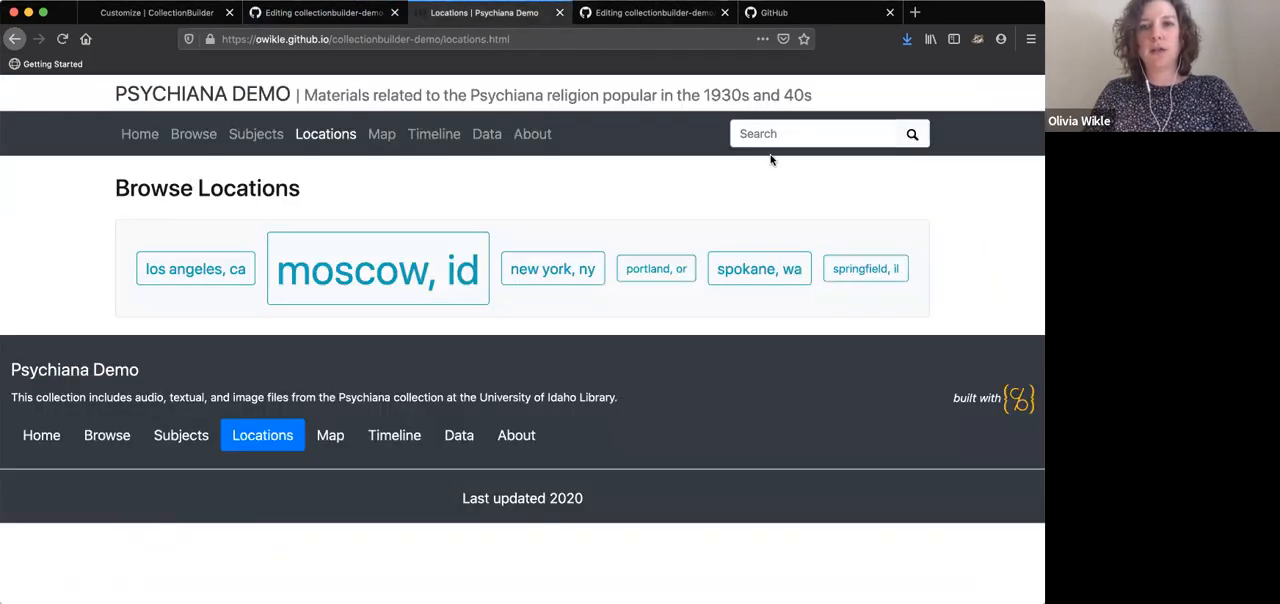
pyautogui.click(150, 134)
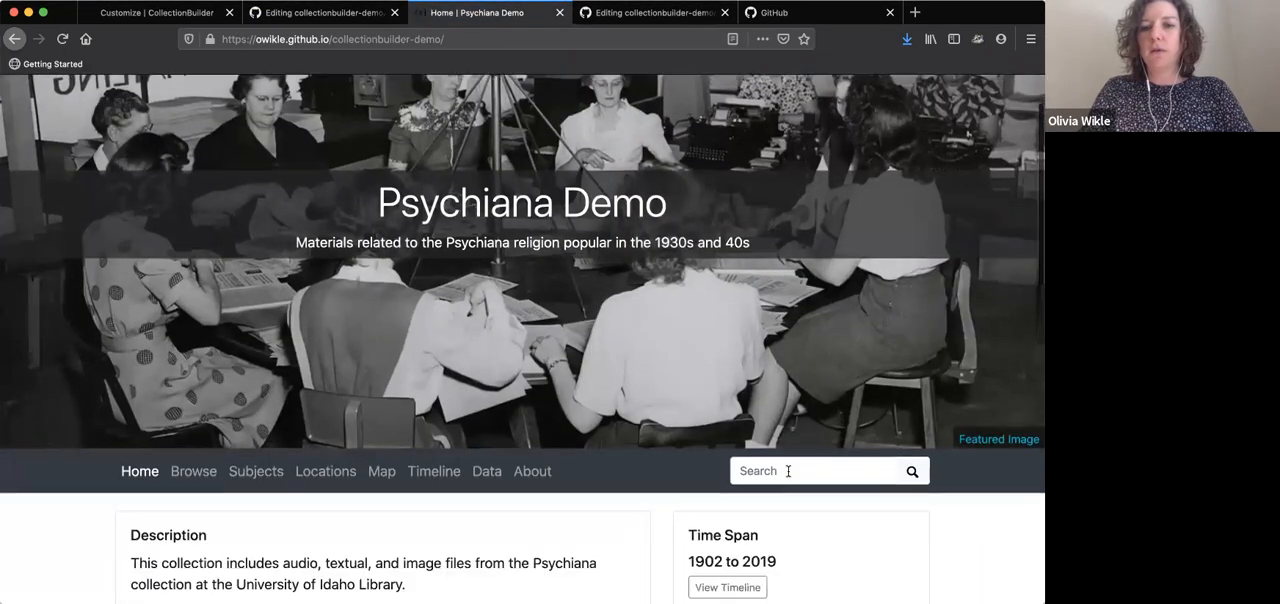
pyautogui.click(792, 467)
pyautogui.write('ro')
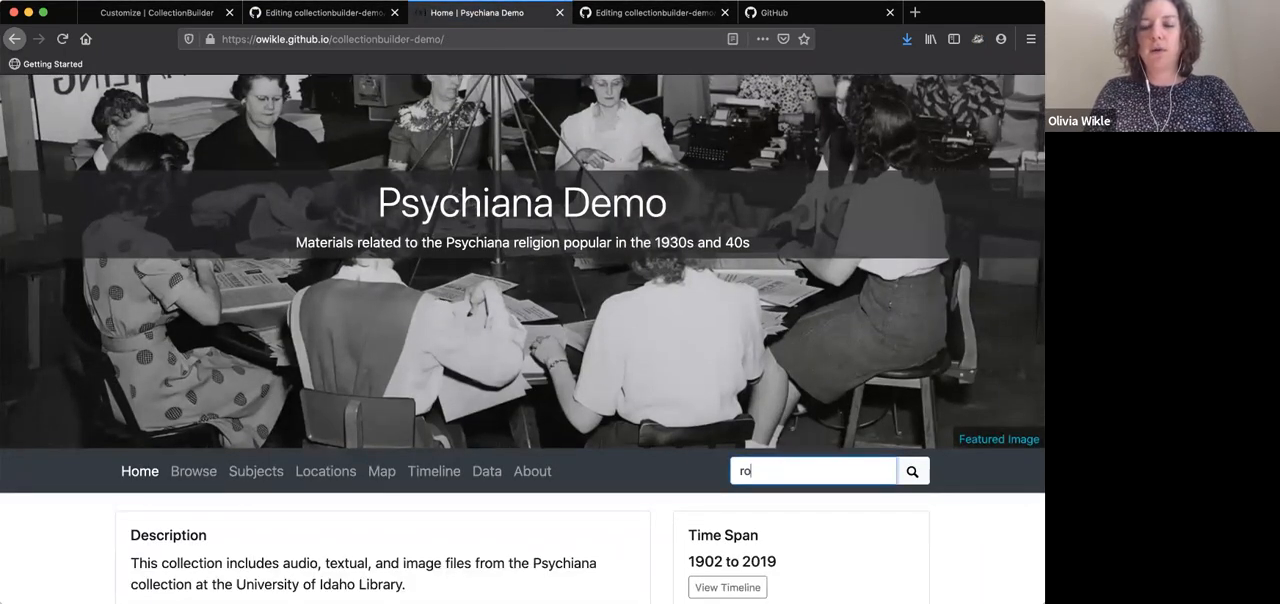
pyautogui.write('binson')
pyautogui.press('Return')
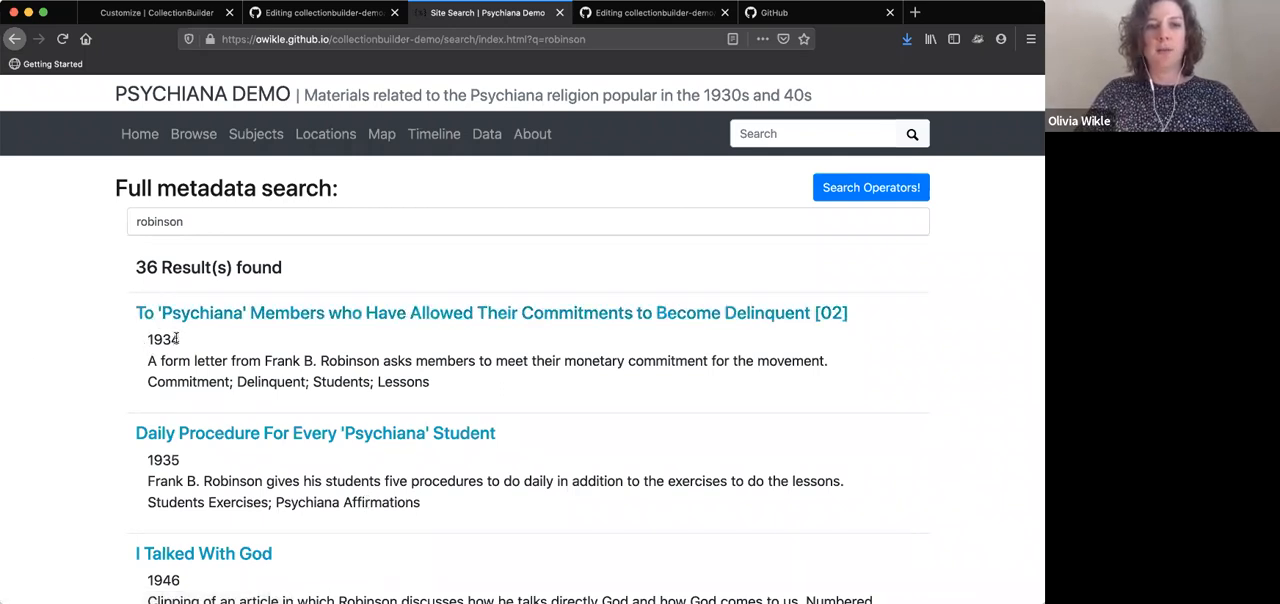
# Examine which metadata fields, such as date and description, are displayed under the first search result
pyautogui.moveTo(182, 341); pyautogui.dragTo(147, 341)
pyautogui.click(265, 360)
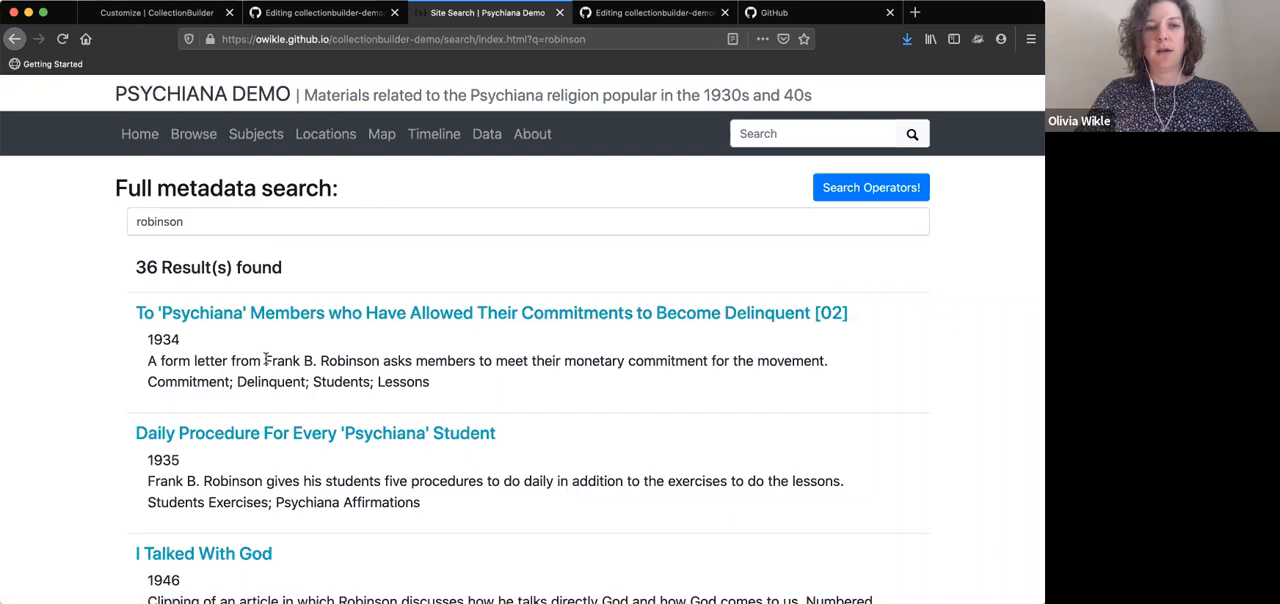
pyautogui.doubleClick(474, 360)
pyautogui.click(456, 364)
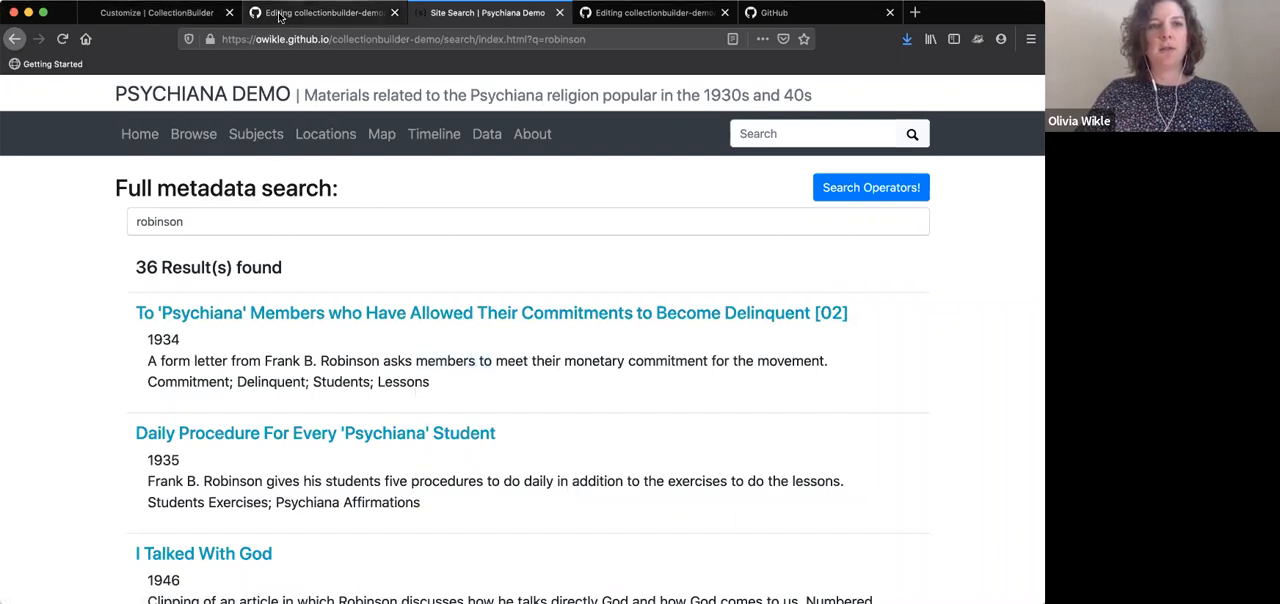
# Return to the config-search.csv editor and review the index and display values of the subject and location rows
pyautogui.click(280, 13)
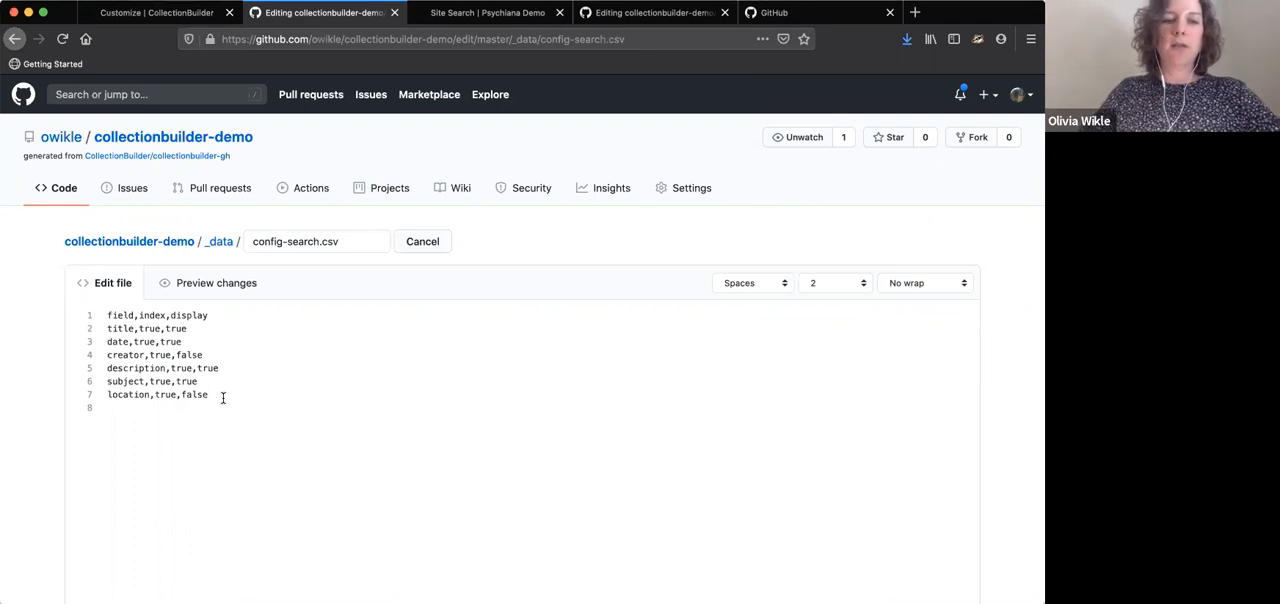
pyautogui.doubleClick(180, 386)
pyautogui.click(217, 395)
pyautogui.moveTo(211, 395); pyautogui.dragTo(73, 396)
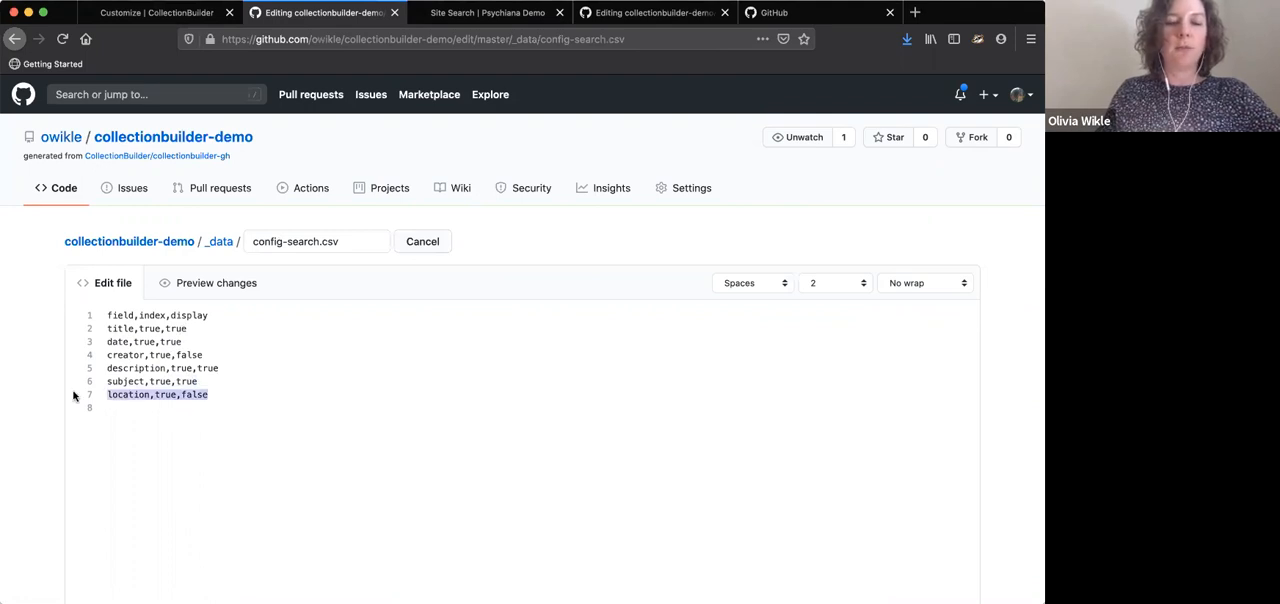
pyautogui.click(232, 396)
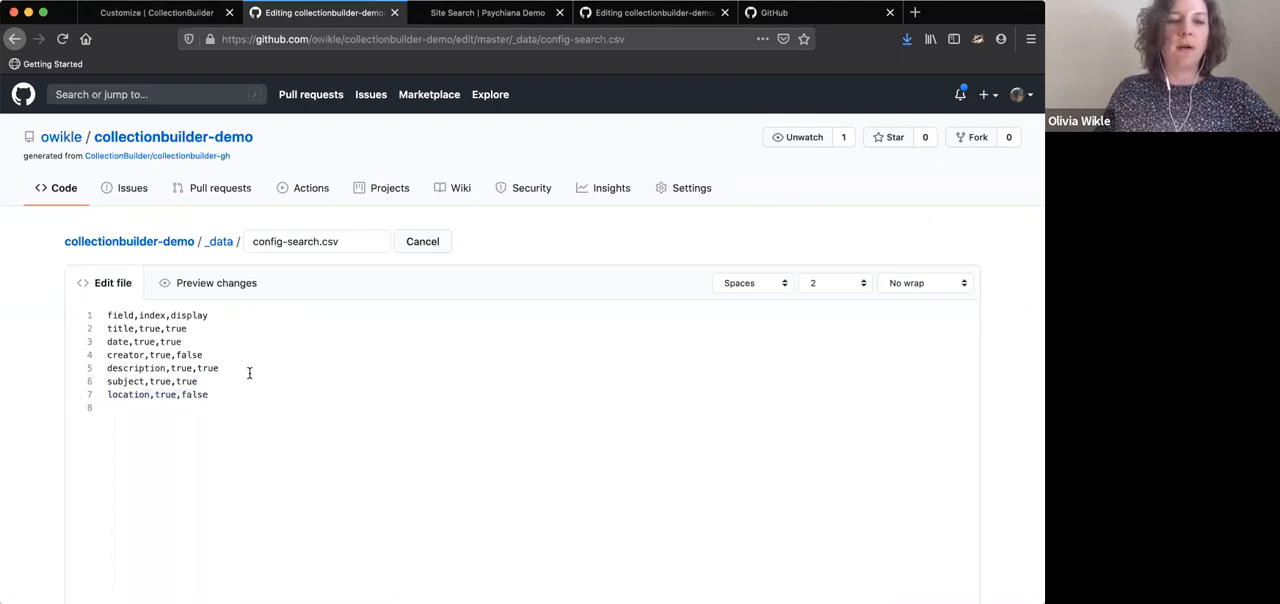
# Add the row "item_information,true,true" below the creator row in config-search.csv
pyautogui.click(205, 355)
pyautogui.press('Return')
pyautogui.write('item_information,')
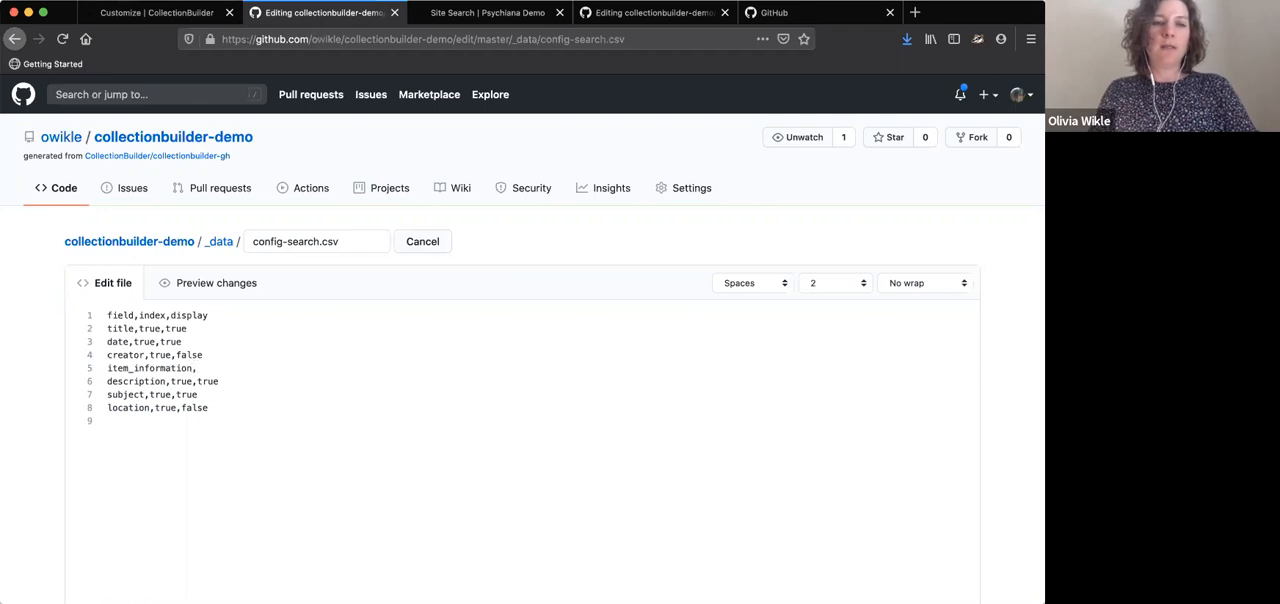
pyautogui.write('true,true')
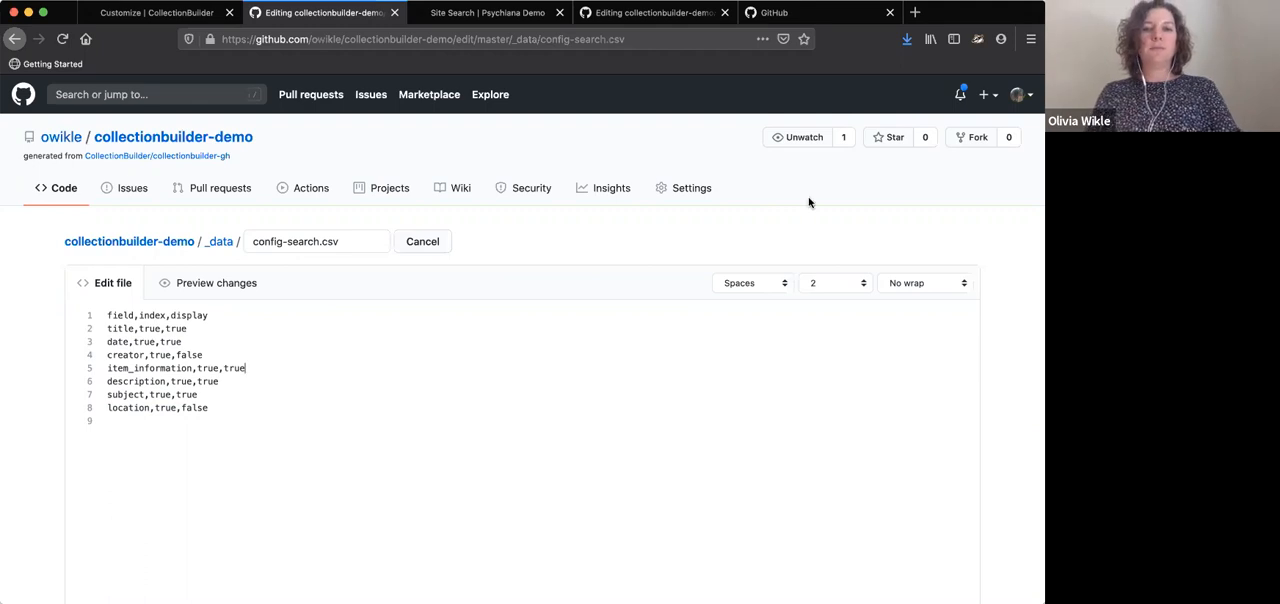
# Commit the config-search.csv edit directly to the master branch with the message "update config search"
pyautogui.scroll(-10, 584, 279)
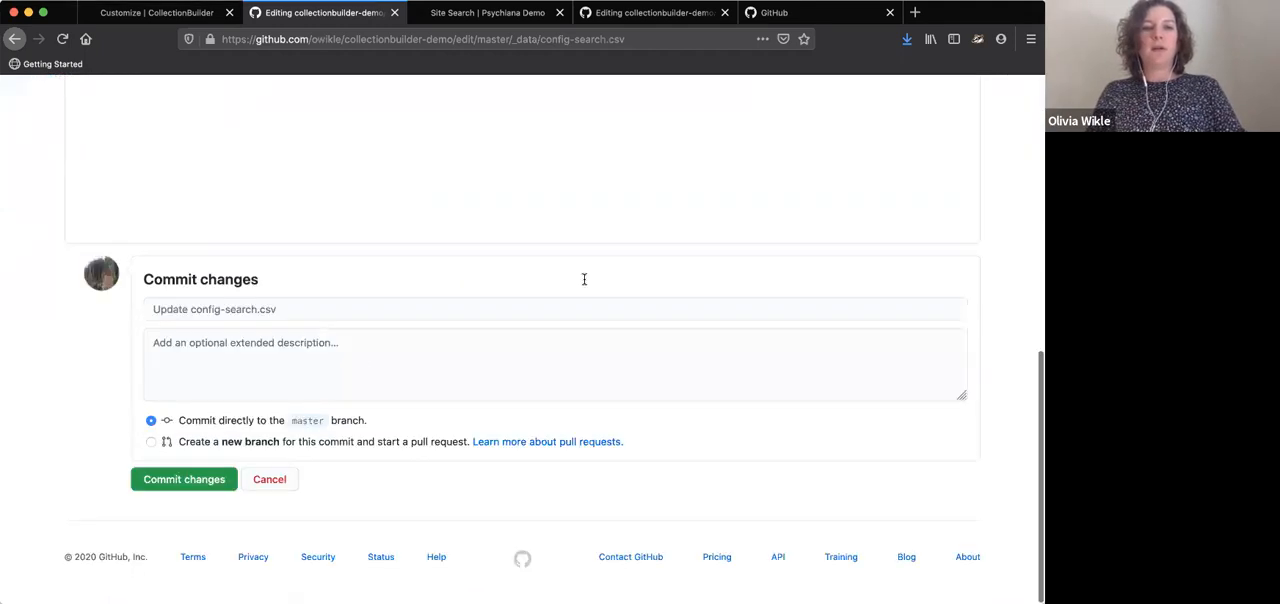
pyautogui.click(354, 305)
pyautogui.write('u')
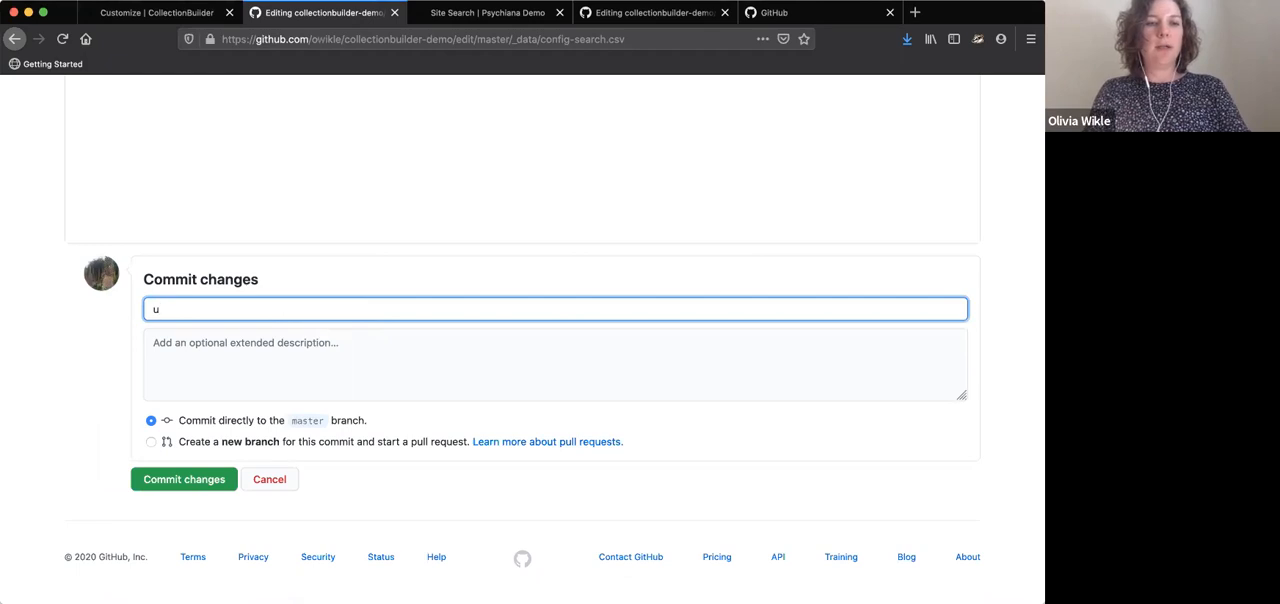
pyautogui.write('dapdate')
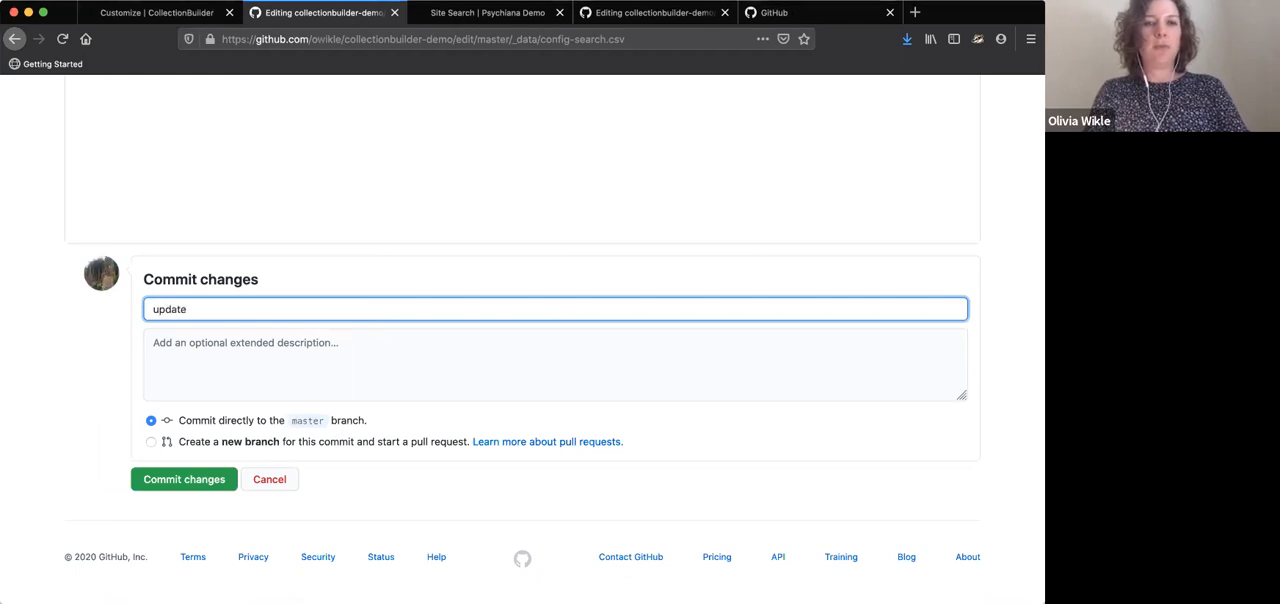
pyautogui.write(' config search')
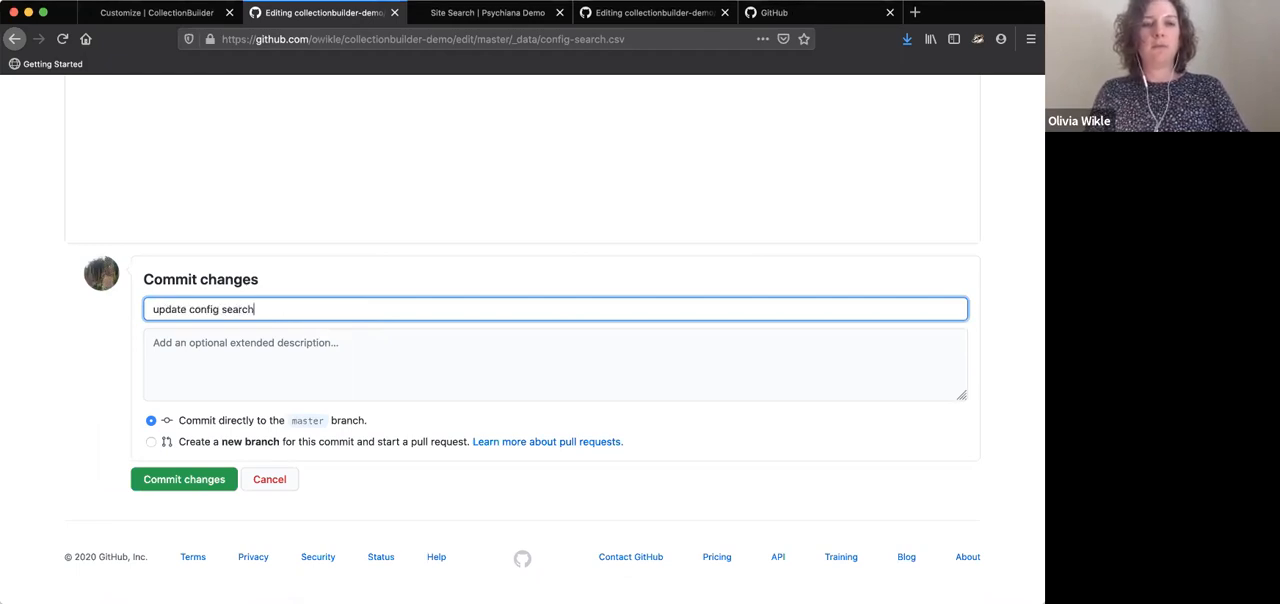
pyautogui.click(204, 481)
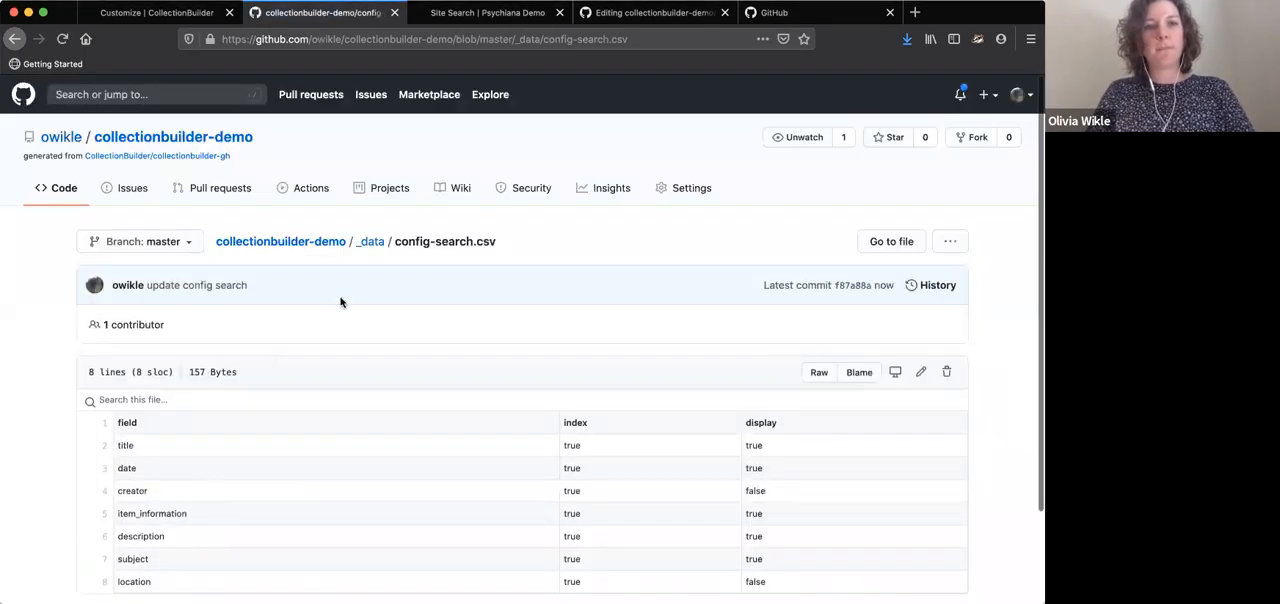
# Go back to the _data folder and open config-table.csv for editing
pyautogui.click(368, 240)
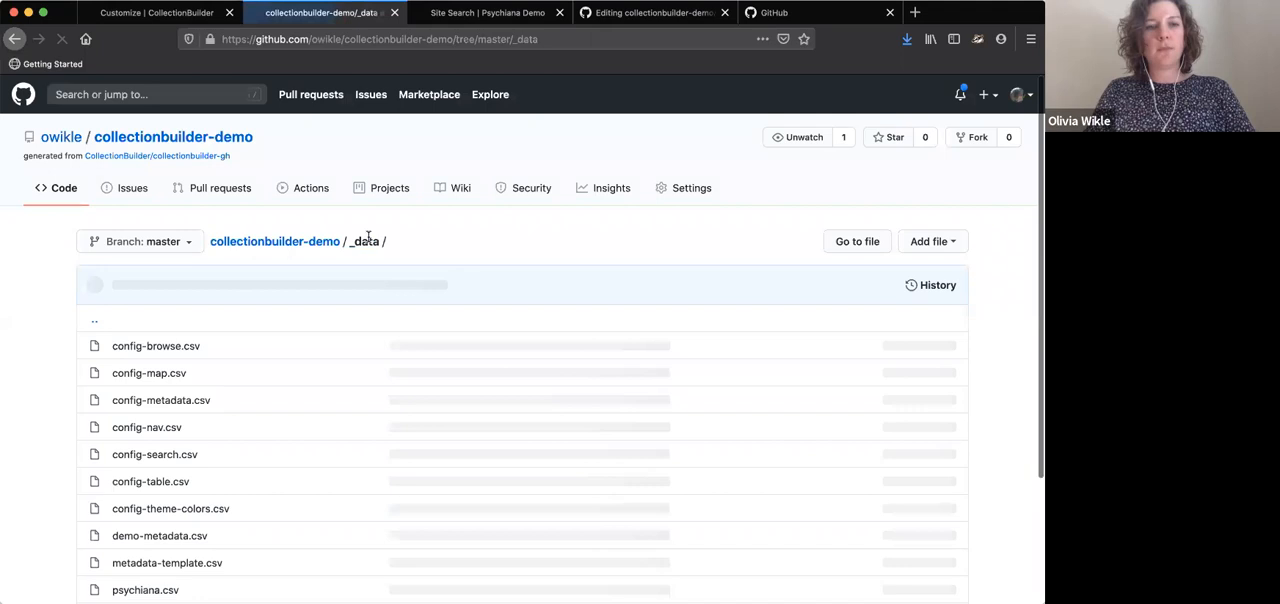
pyautogui.scroll(-2, 289, 383)
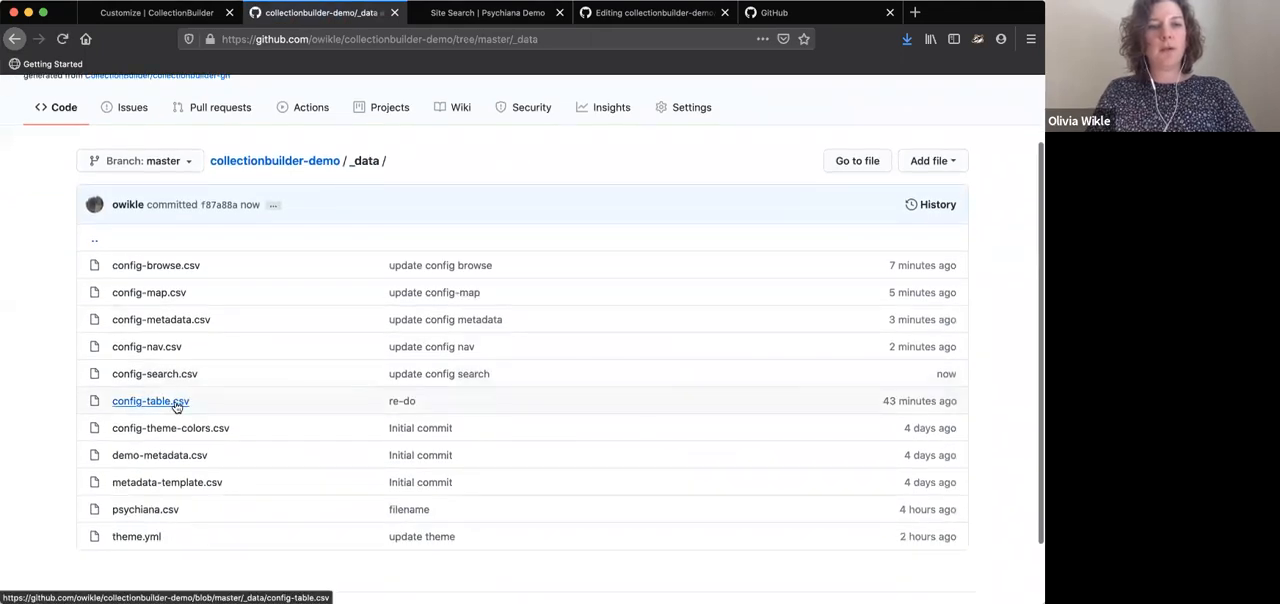
pyautogui.click(176, 402)
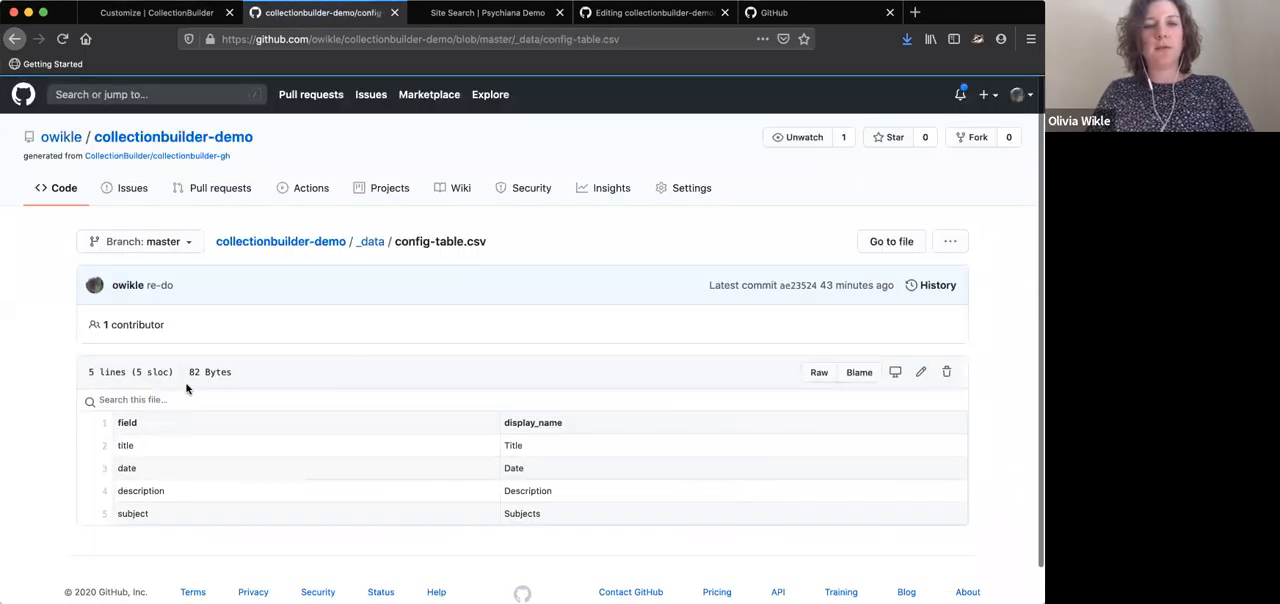
pyautogui.click(921, 372)
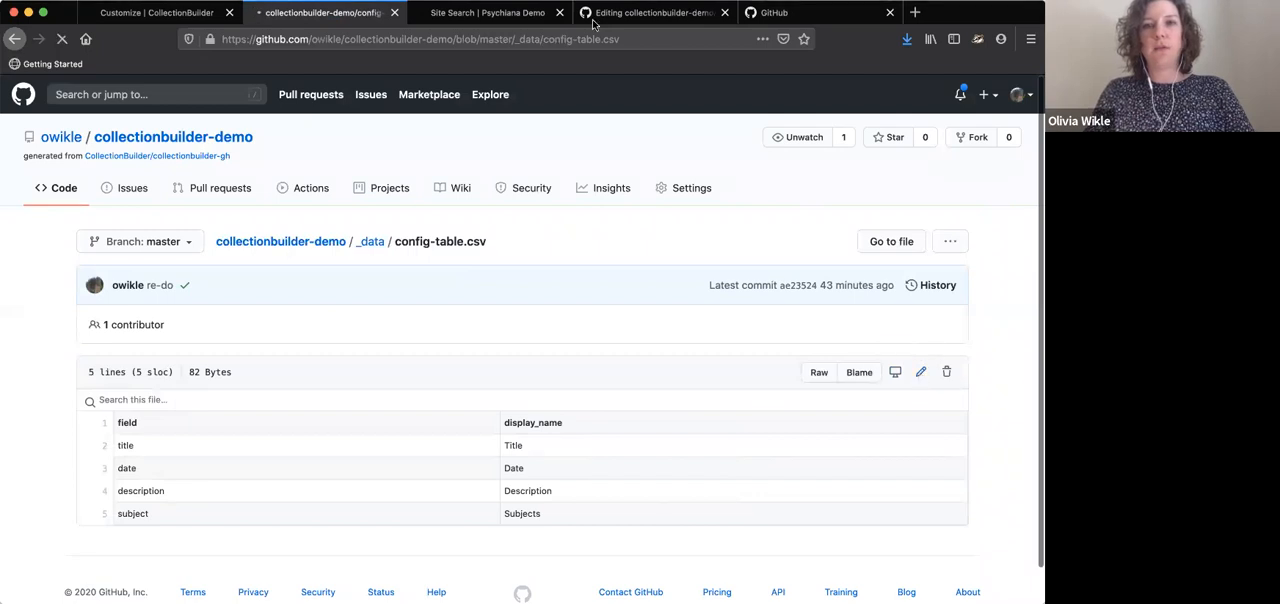
# View the collection metadata table and its columns on the demo site's Data page
pyautogui.click(497, 13)
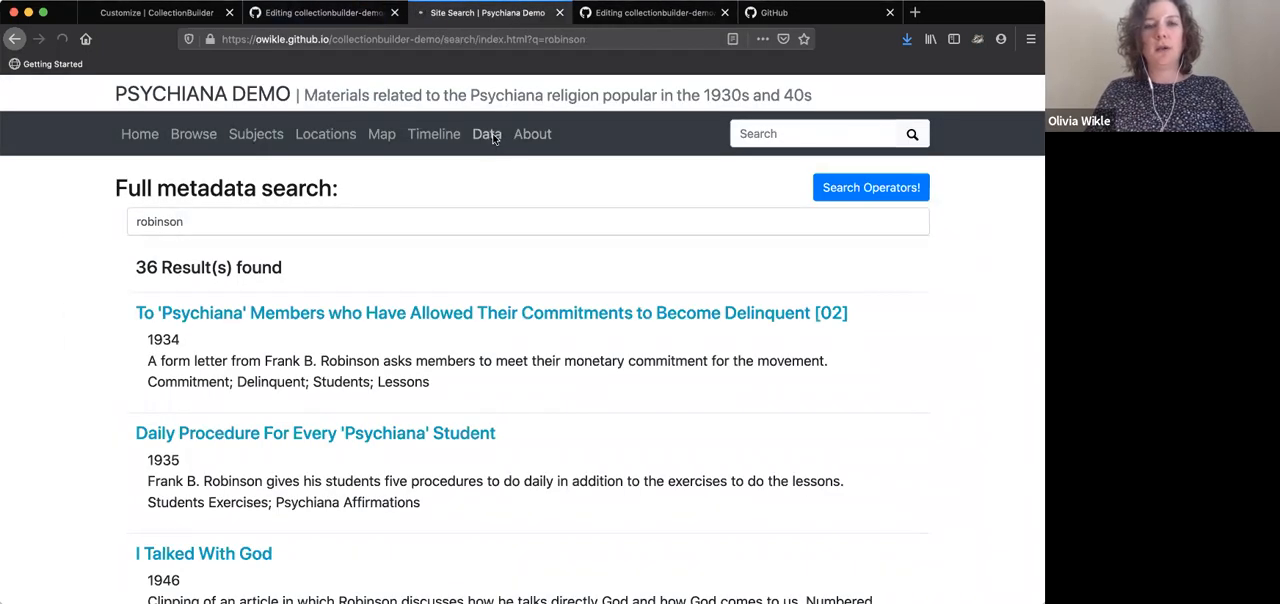
pyautogui.click(487, 134)
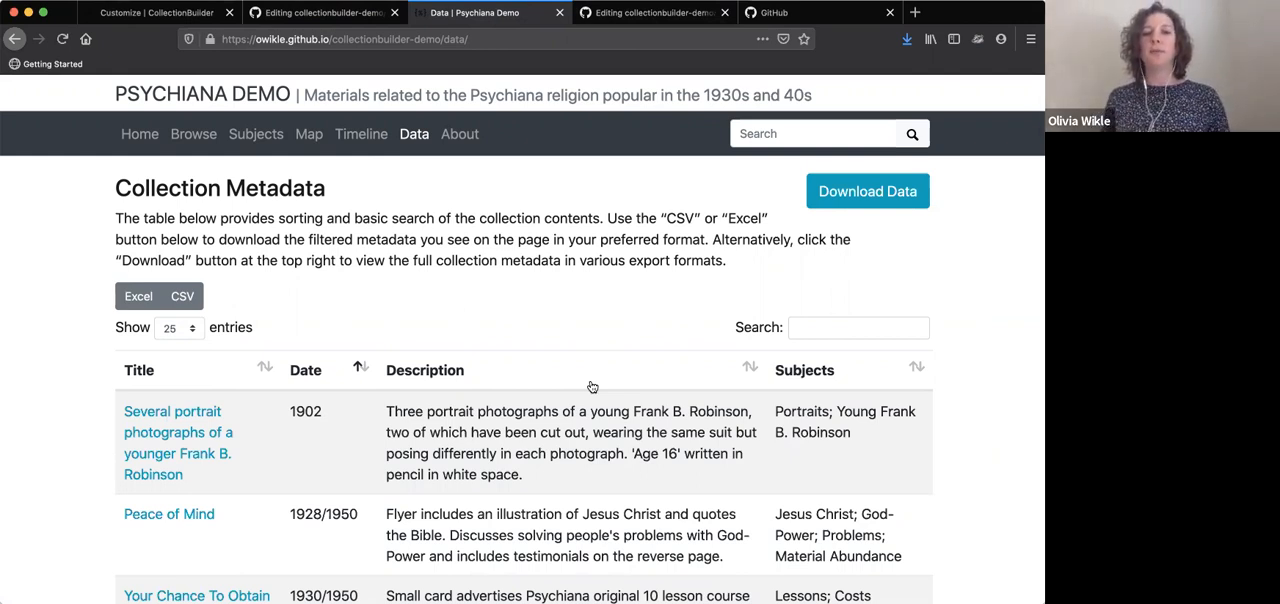
# Return to the config-table.csv editor and delete the row "description,Description" without leaving an empty line
pyautogui.click(345, 12)
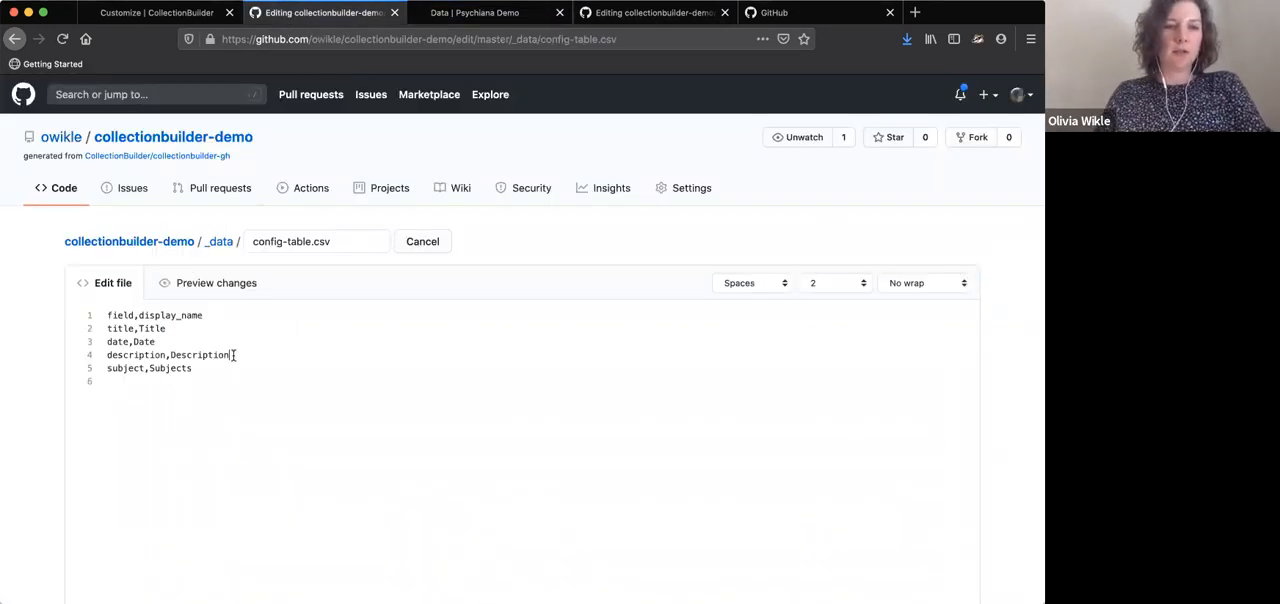
pyautogui.moveTo(233, 356); pyautogui.dragTo(182, 341)
pyautogui.press('BackSpace')
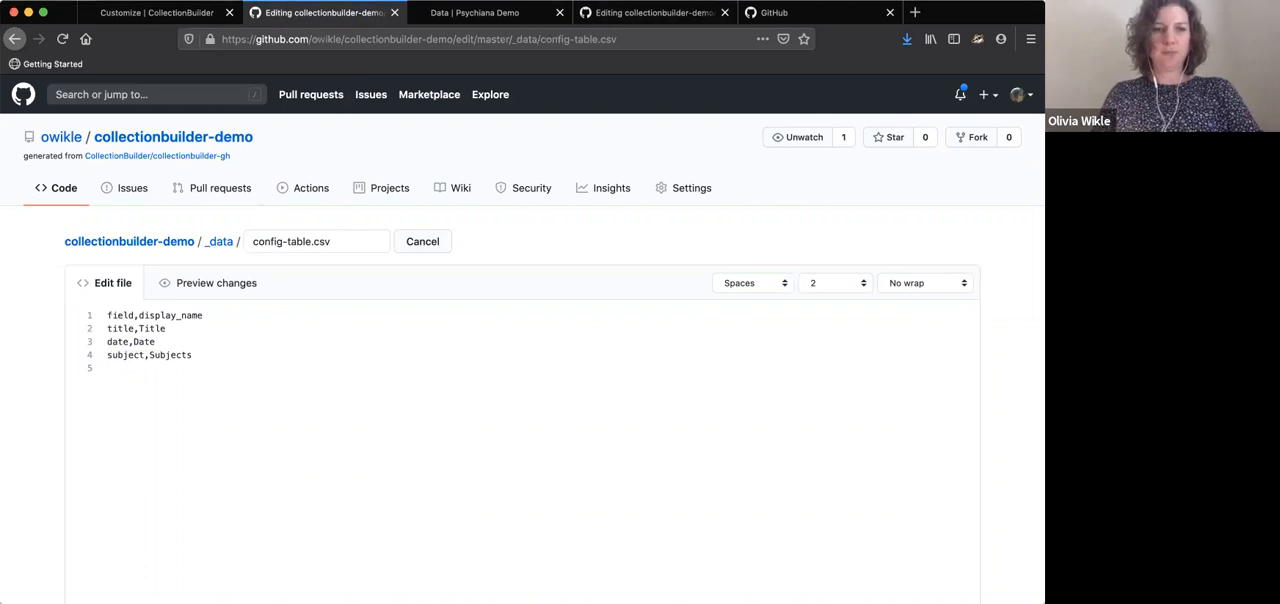
# Commit the config-table.csv edit directly to the master branch with the message "update config table"
pyautogui.scroll(-5, 212, 374)
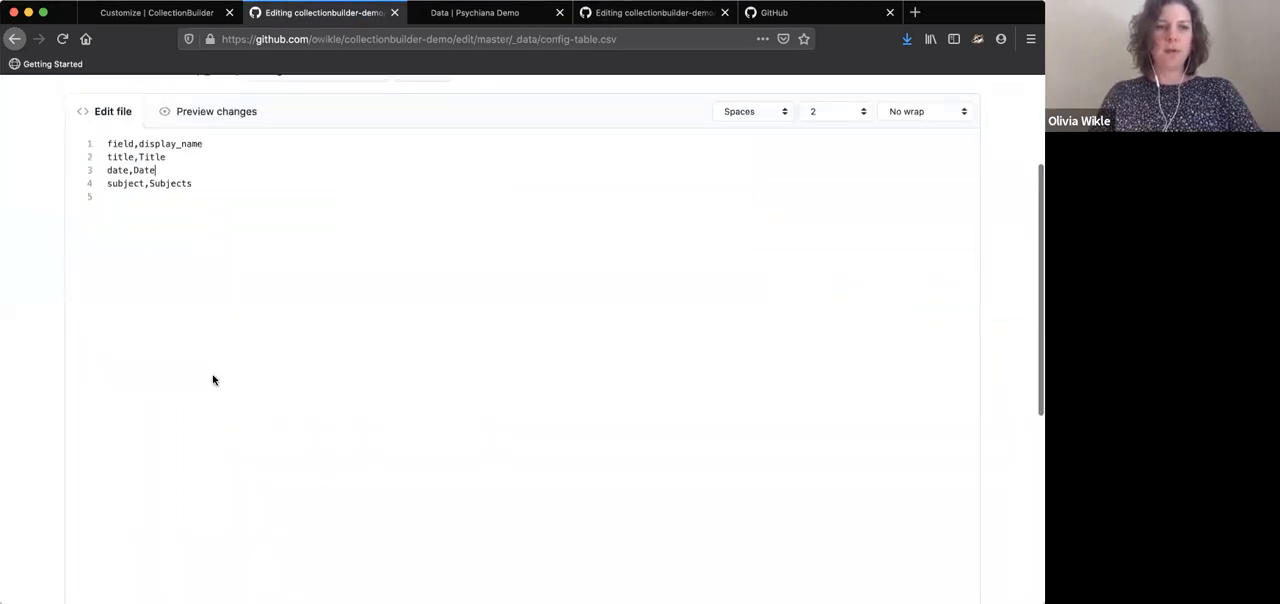
pyautogui.scroll(2, 212, 374)
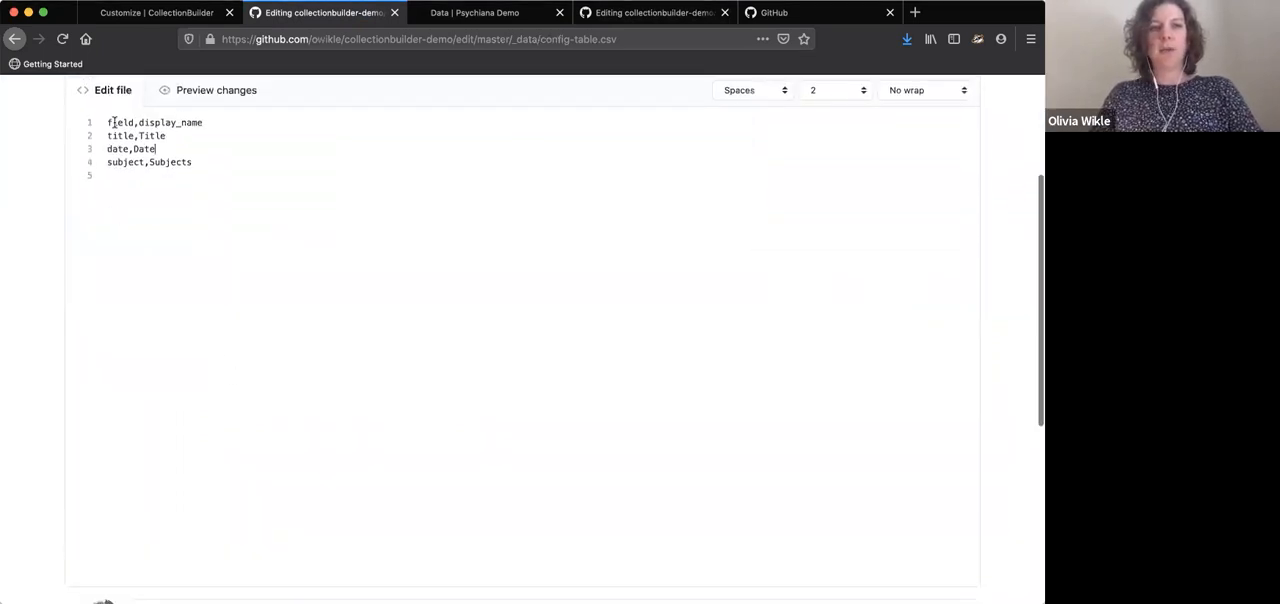
pyautogui.scroll(-1, 174, 130)
pyautogui.scroll(-1, 186, 325)
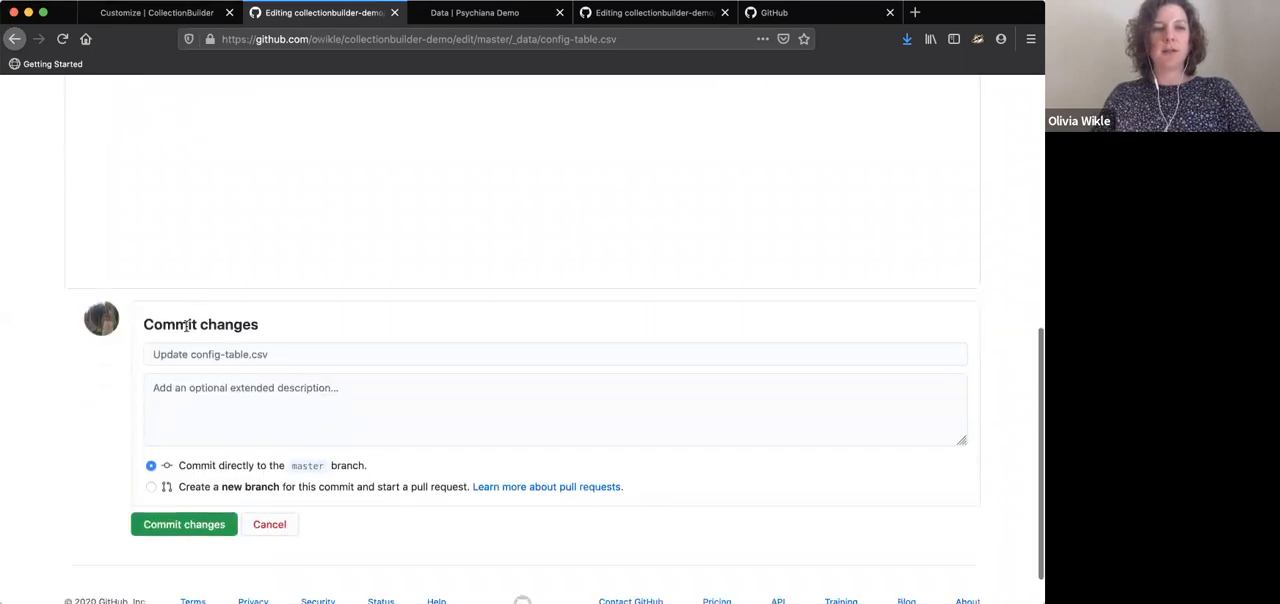
pyautogui.click(177, 352)
pyautogui.write('update confi')
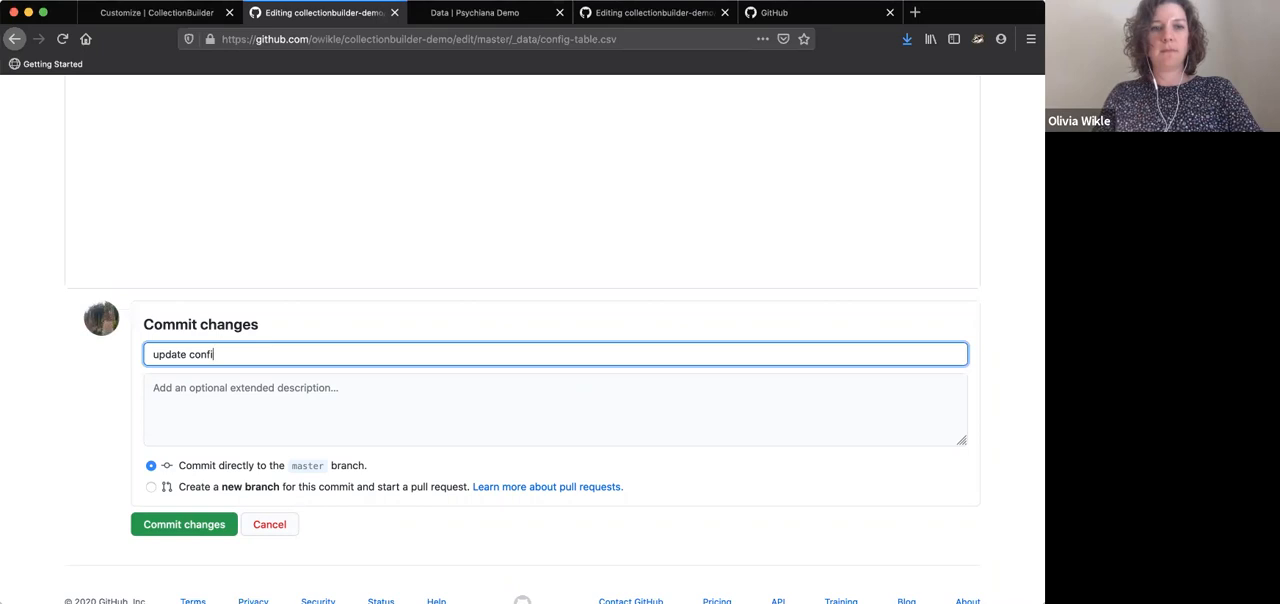
pyautogui.write('g table')
pyautogui.click(167, 532)
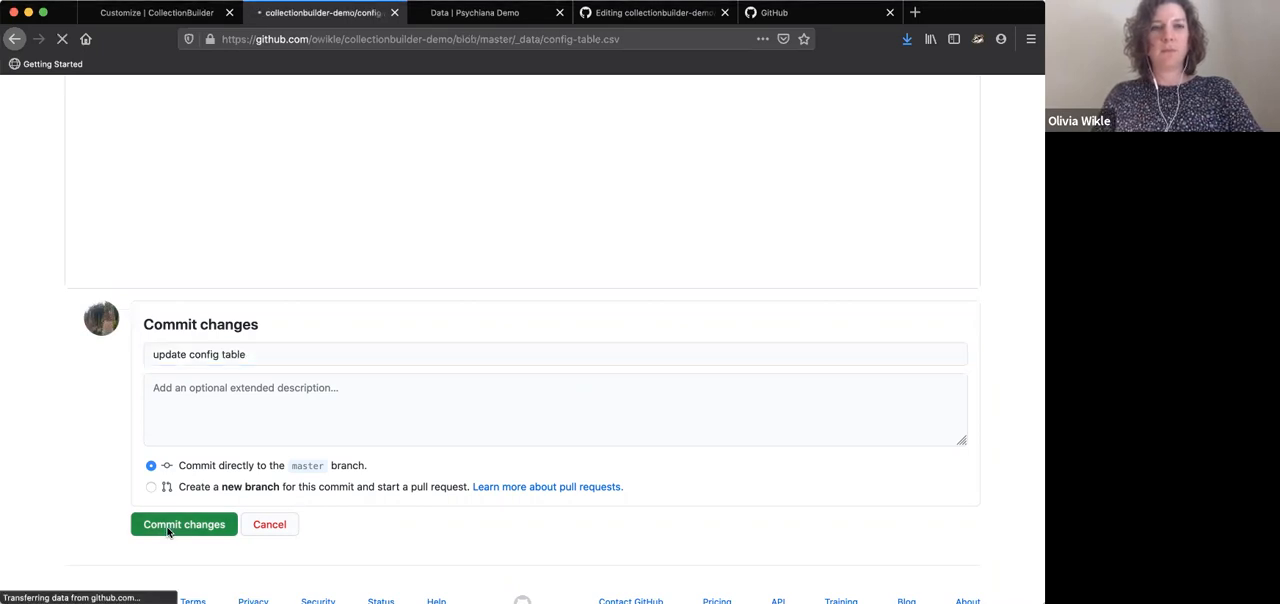
# Go back to the _data folder and open config-theme-colors.csv for editing
pyautogui.click(369, 245)
pyautogui.scroll(-1, 205, 435)
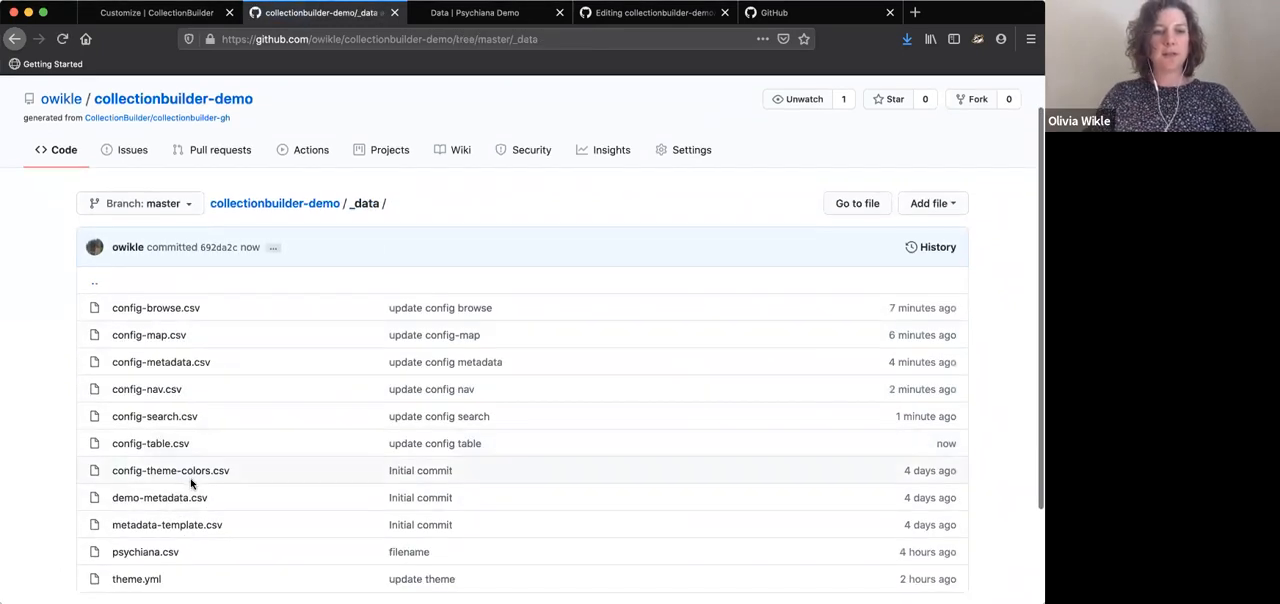
pyautogui.click(207, 471)
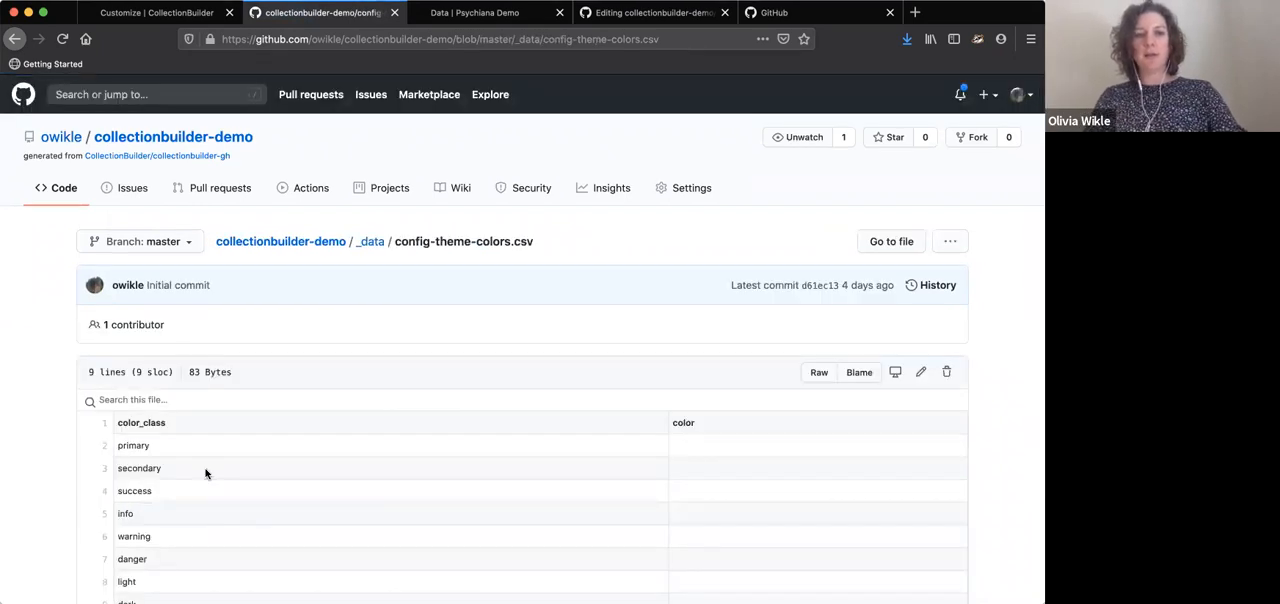
pyautogui.click(921, 376)
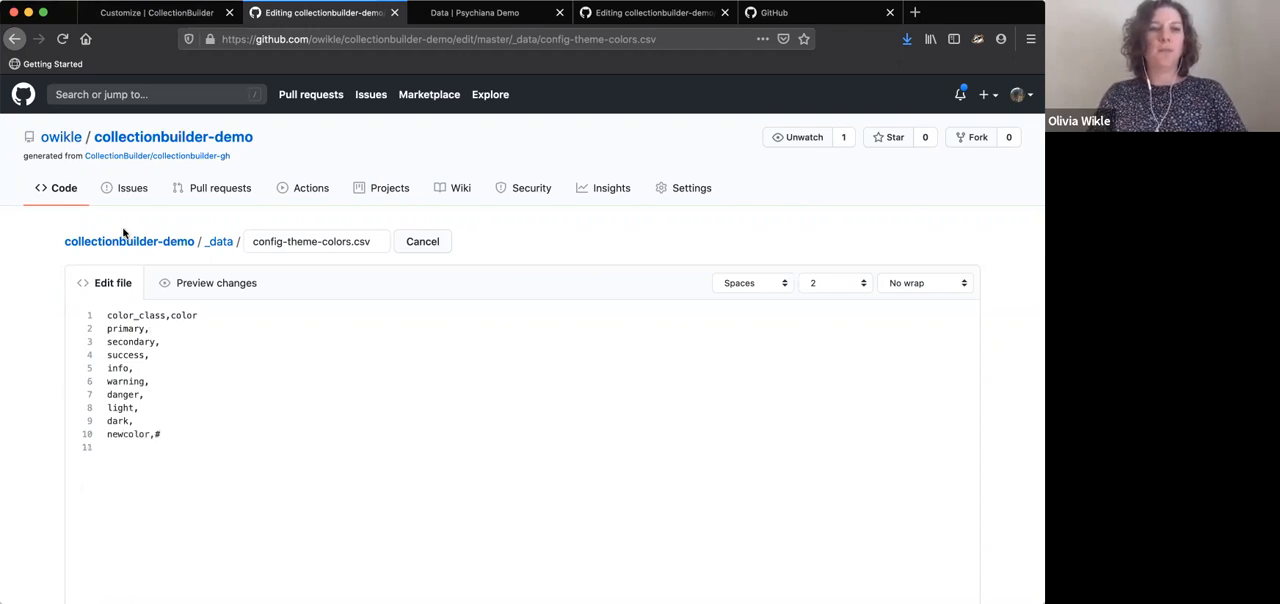
# Read the Colors section of the CollectionBuilder Customize documentation, including the example hex code for the color field
pyautogui.click(157, 12)
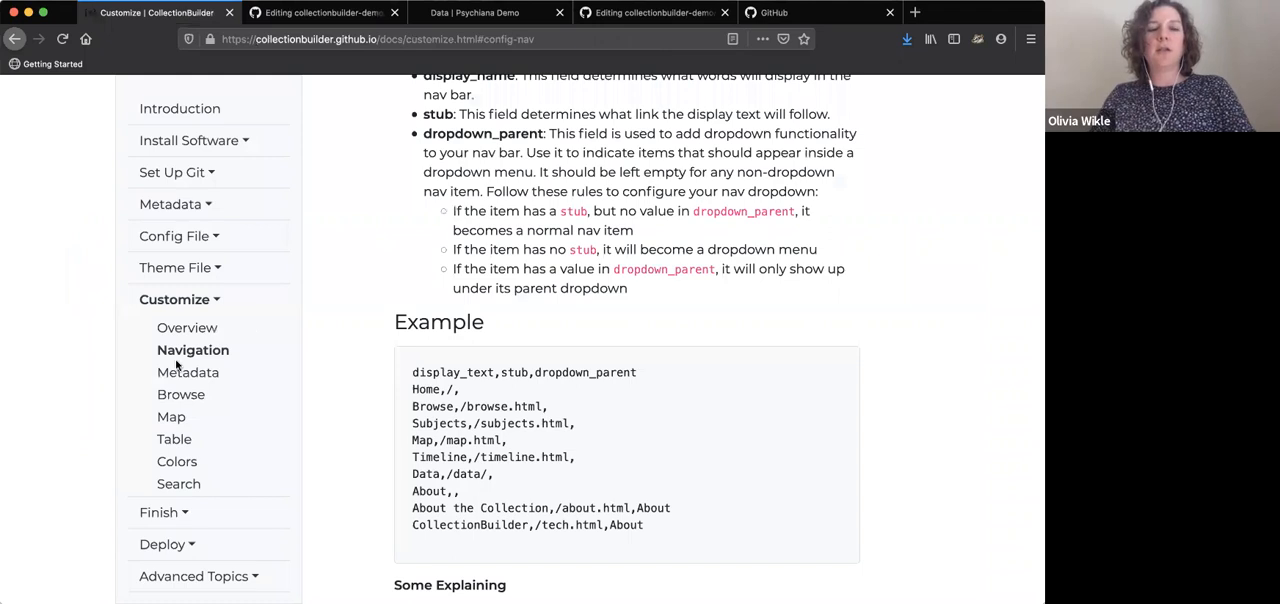
pyautogui.click(177, 461)
pyautogui.scroll(-1, 590, 431)
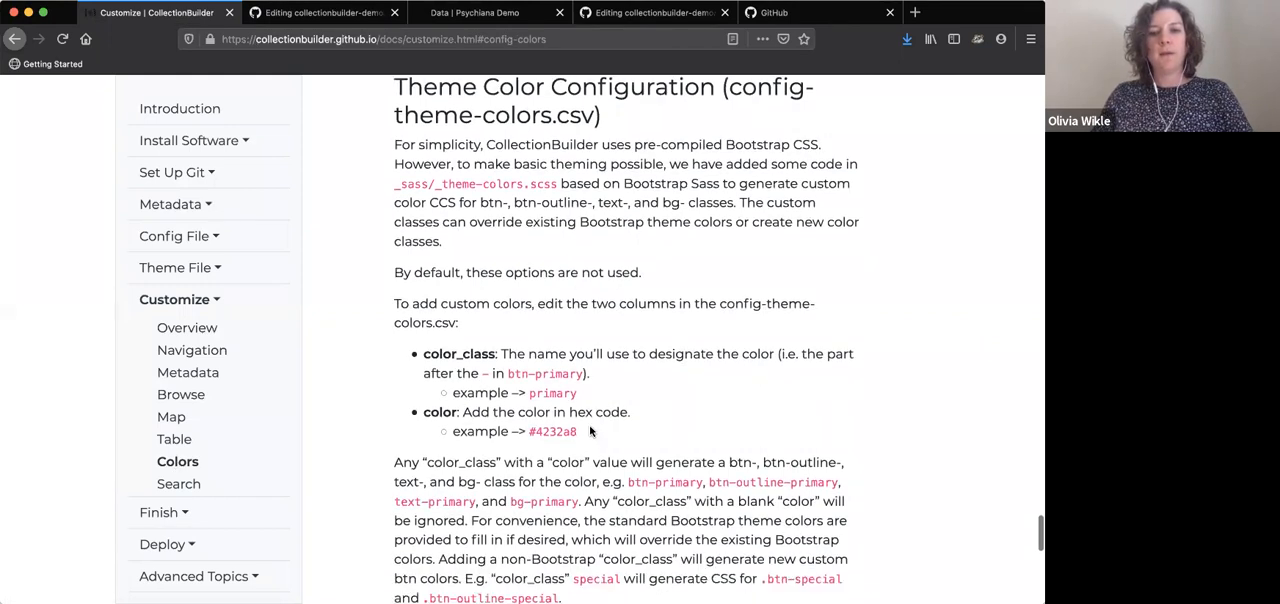
pyautogui.moveTo(582, 431); pyautogui.dragTo(527, 430)
pyautogui.press('super+c')
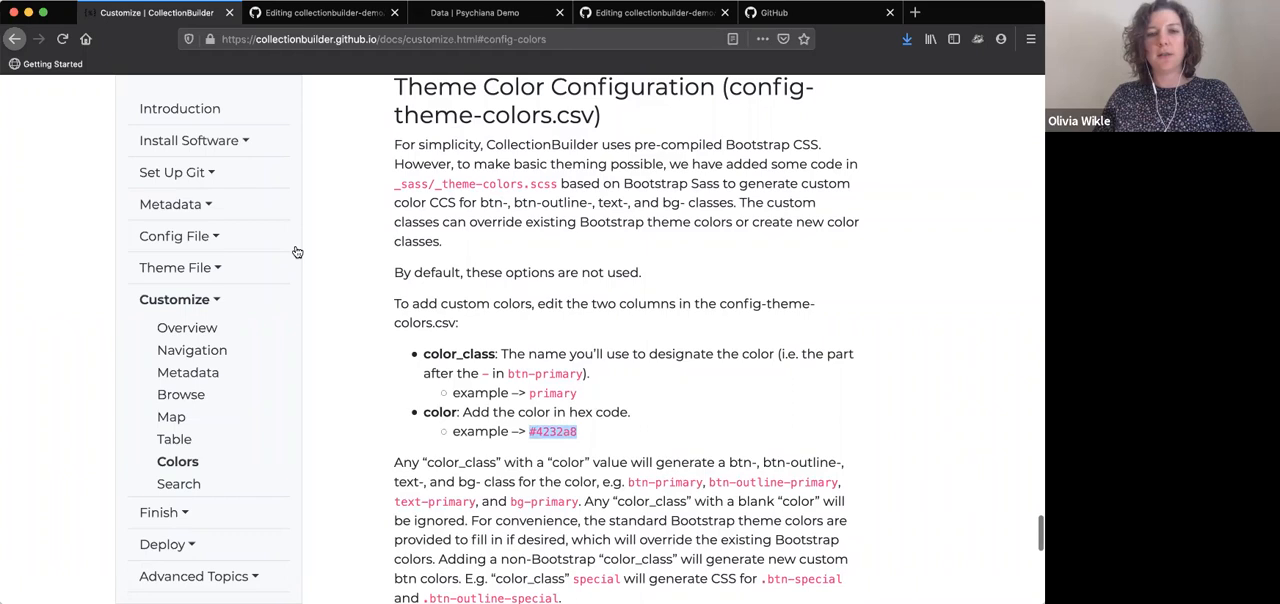
# Return to the config-theme-colors.csv editor and complete the newcolor row with the hex code #4232a8
pyautogui.click(300, 13)
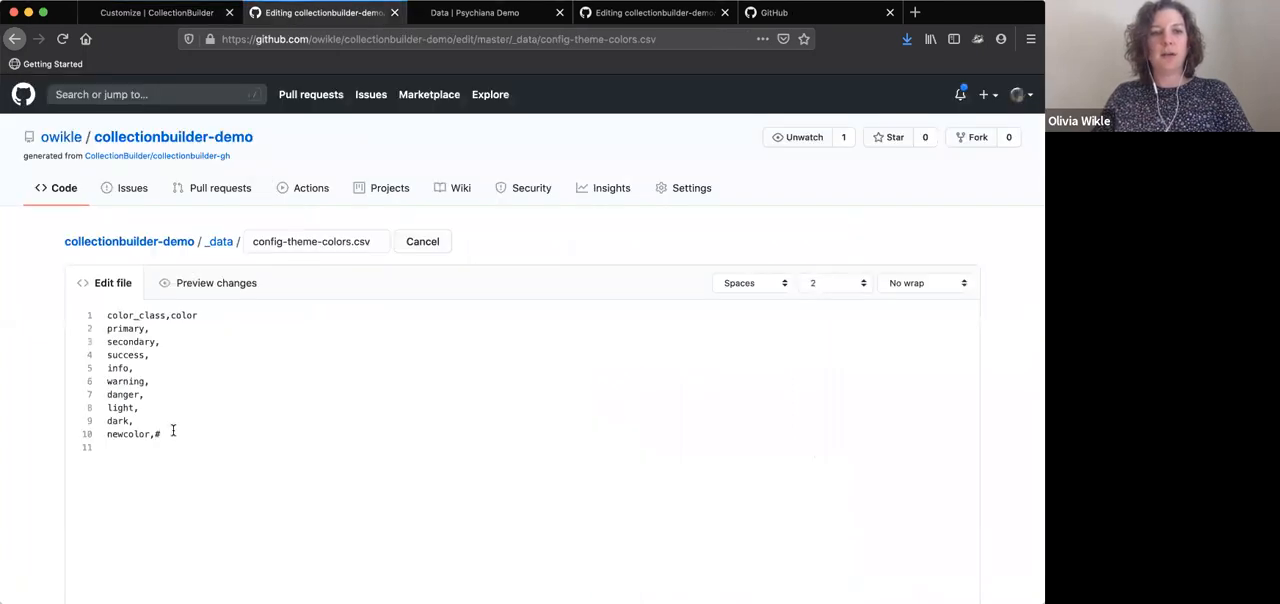
pyautogui.press('super+v')
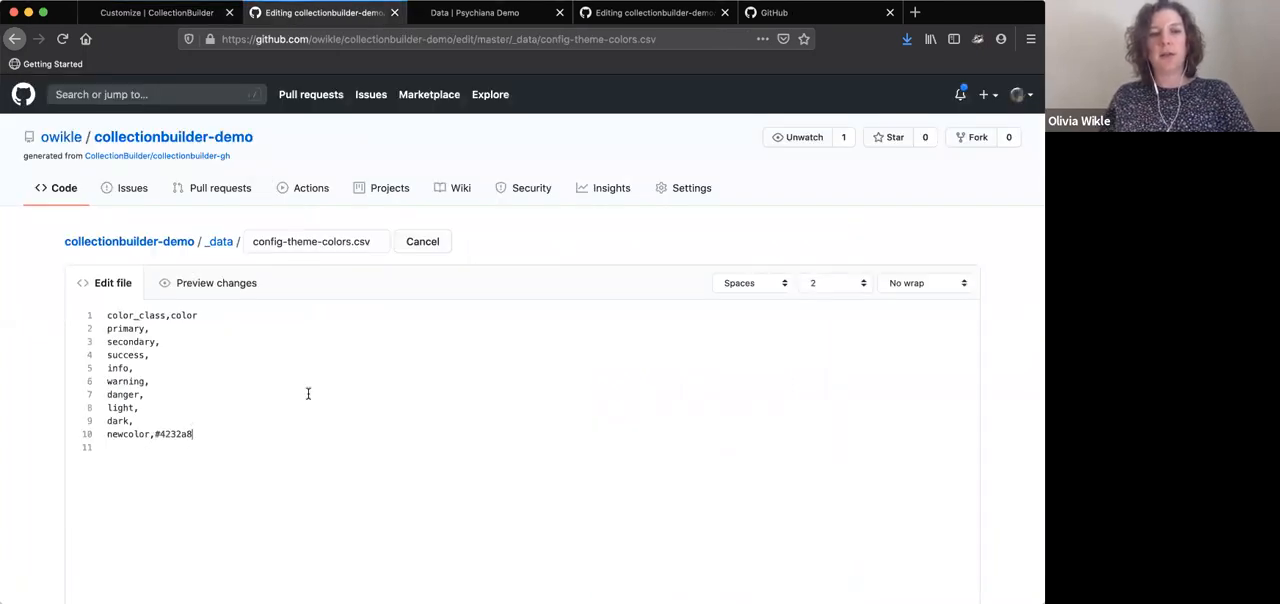
pyautogui.doubleClick(118, 433)
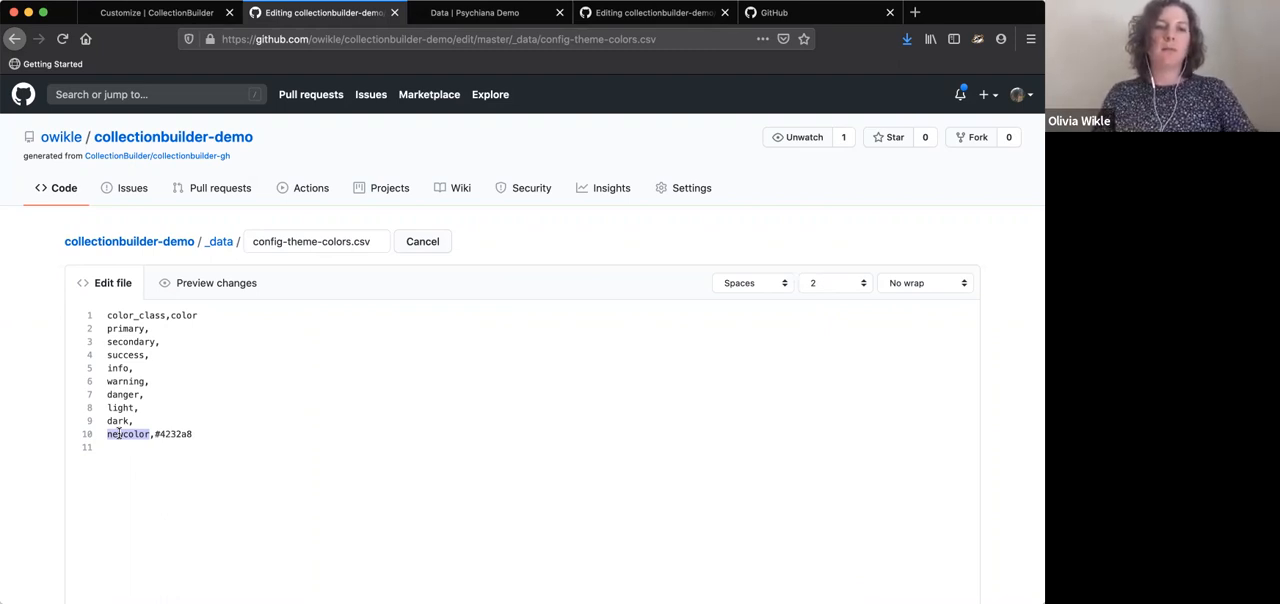
pyautogui.click(155, 434)
# Delete the row "newcolor,#4232a8" from config-theme-colors.csv, ending the list with the dark row
pyautogui.moveTo(208, 434); pyautogui.dragTo(170, 420)
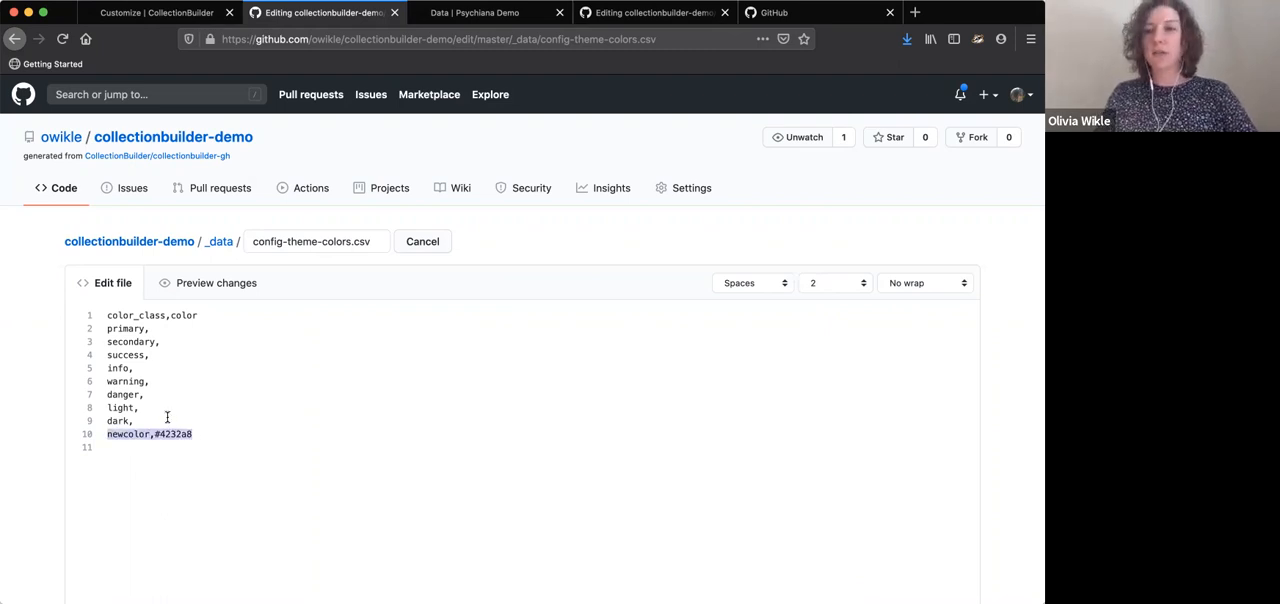
pyautogui.press('BackSpace')
pyautogui.scroll(-5, 177, 489)
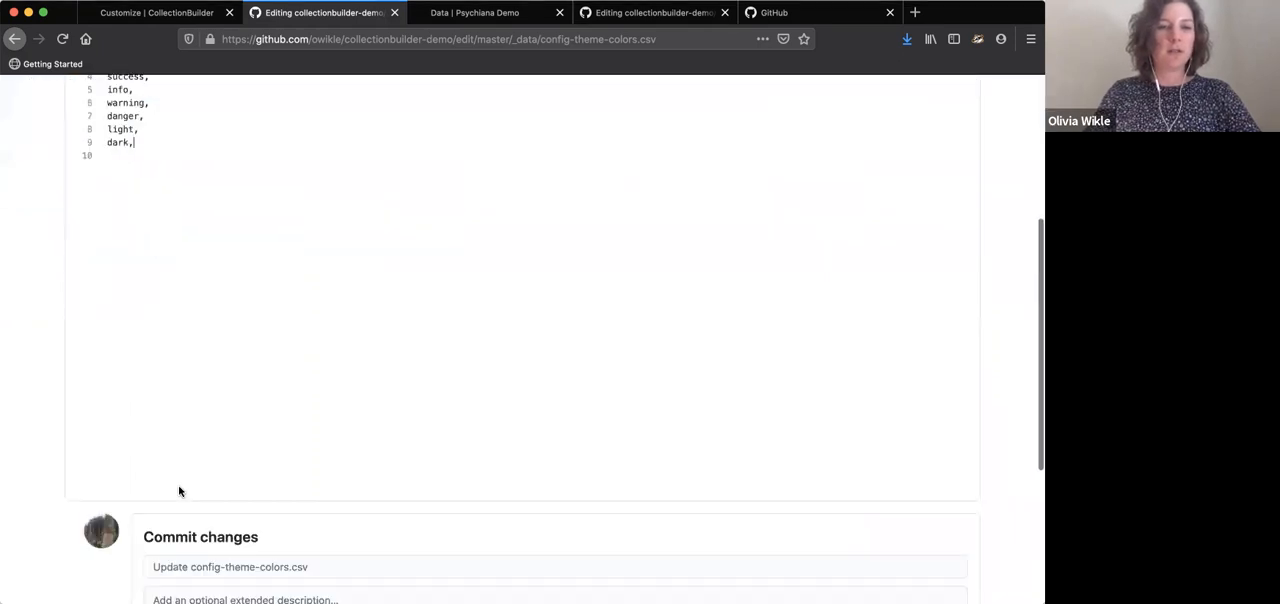
pyautogui.scroll(10, 186, 412)
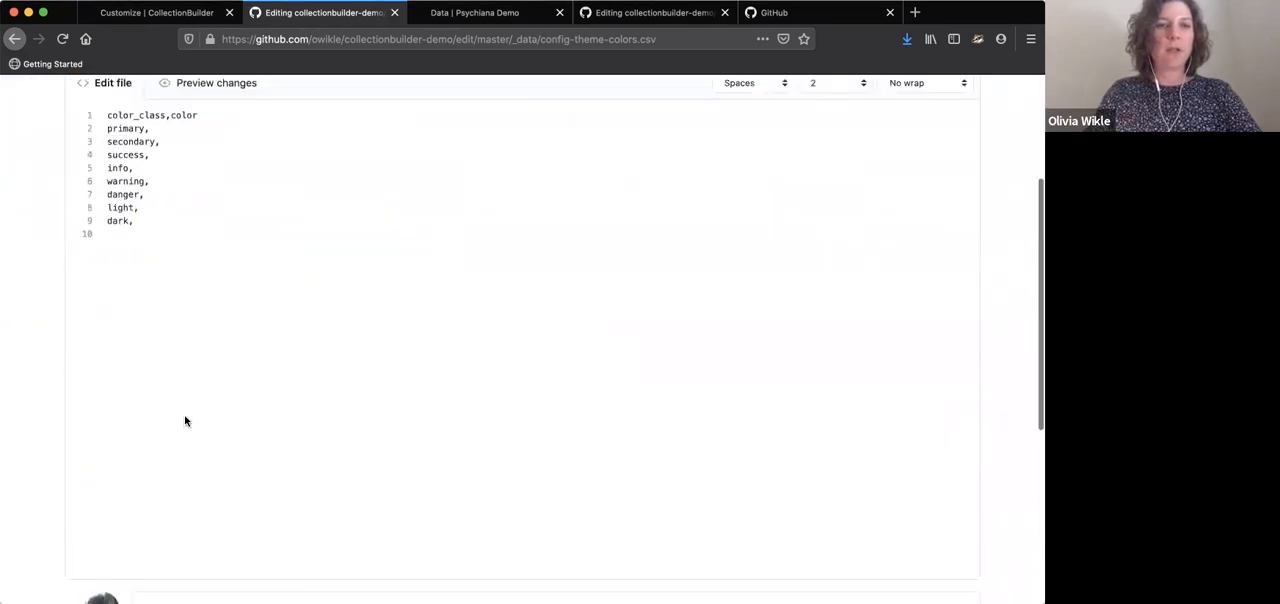
pyautogui.scroll(-10, 189, 247)
pyautogui.click(179, 336)
pyautogui.write('update ')
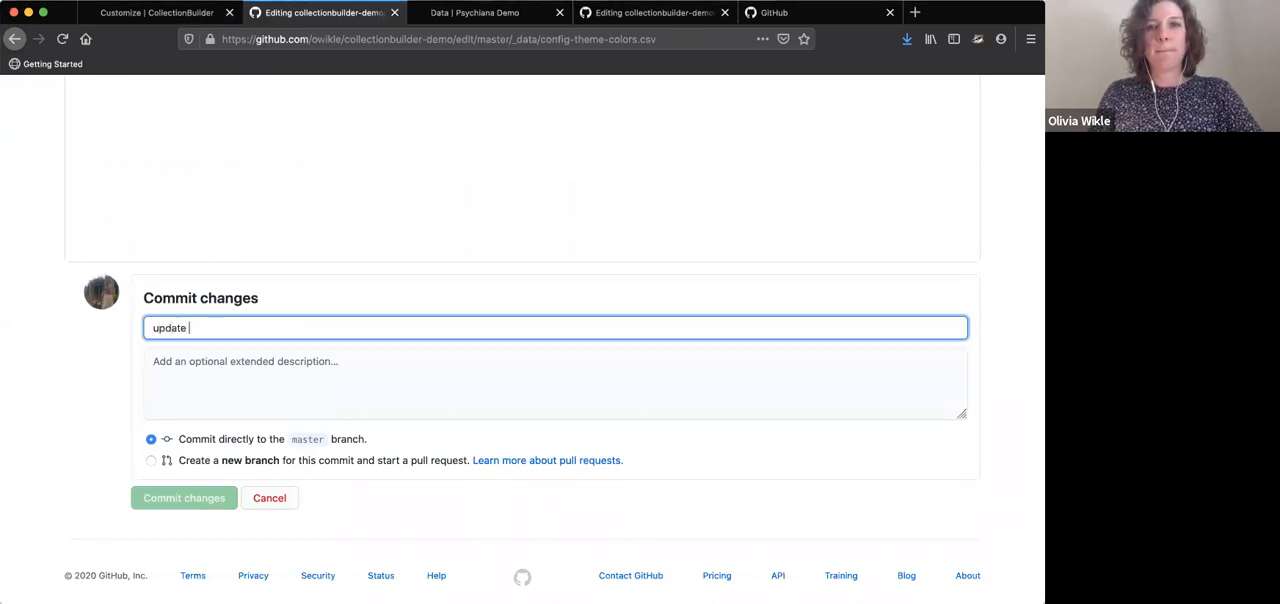
pyautogui.write('config')
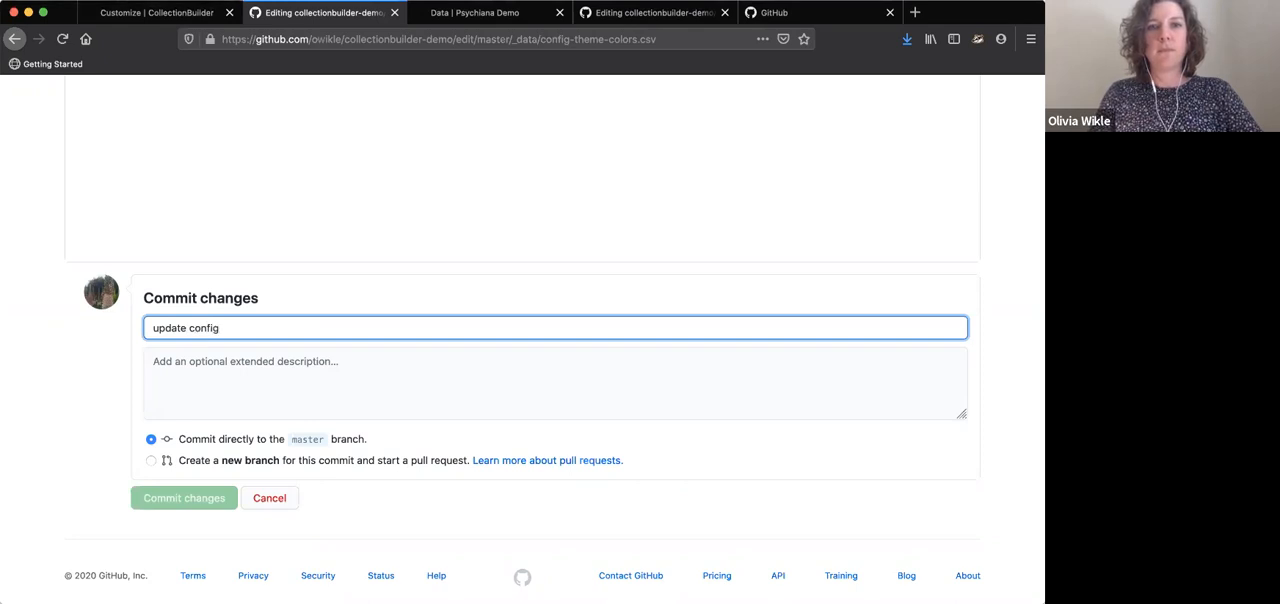
pyautogui.write(' theme colors')
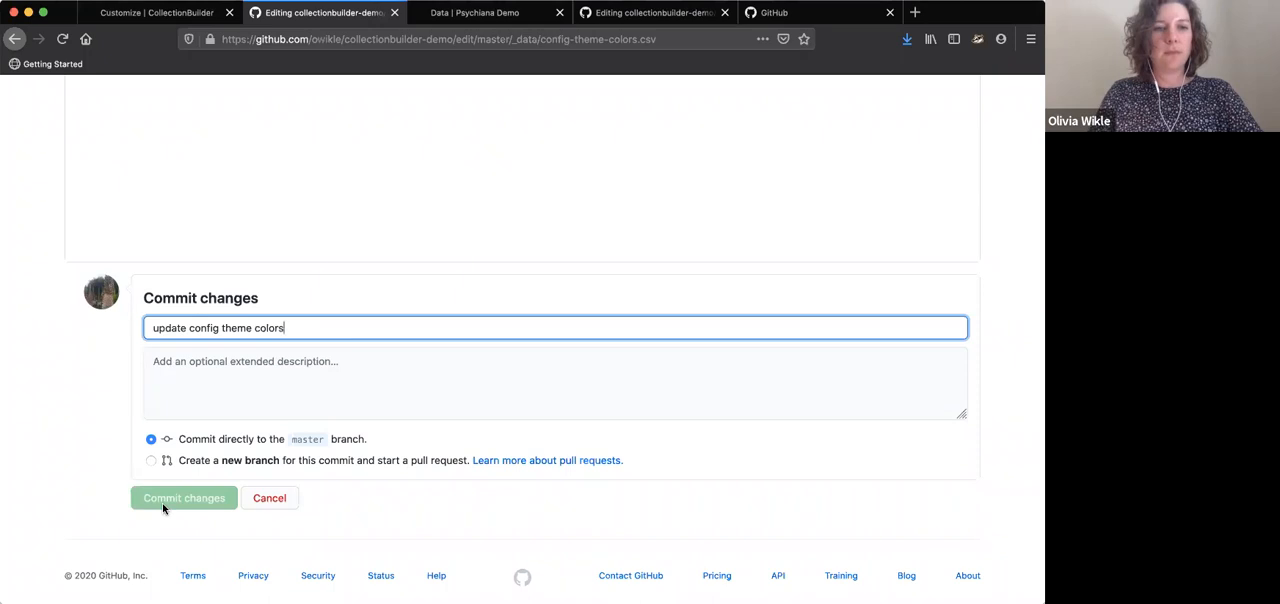
pyautogui.scroll(15, 199, 425)
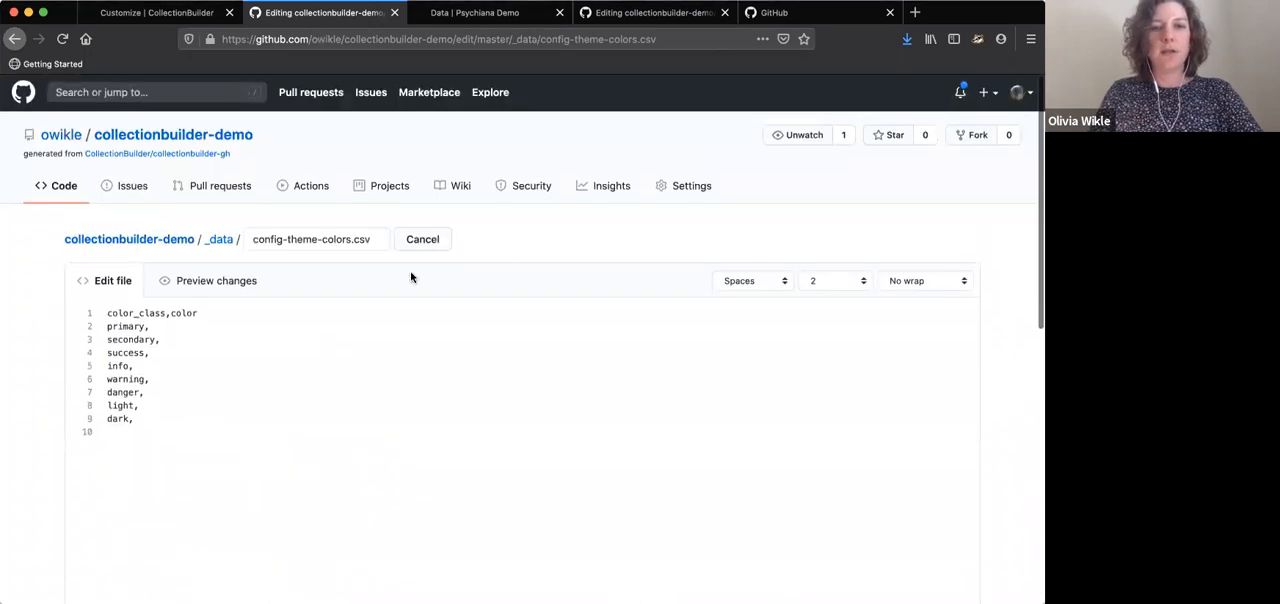
# Cancel the config-theme-colors.csv edit without committing and go back to the _data folder
pyautogui.click(427, 242)
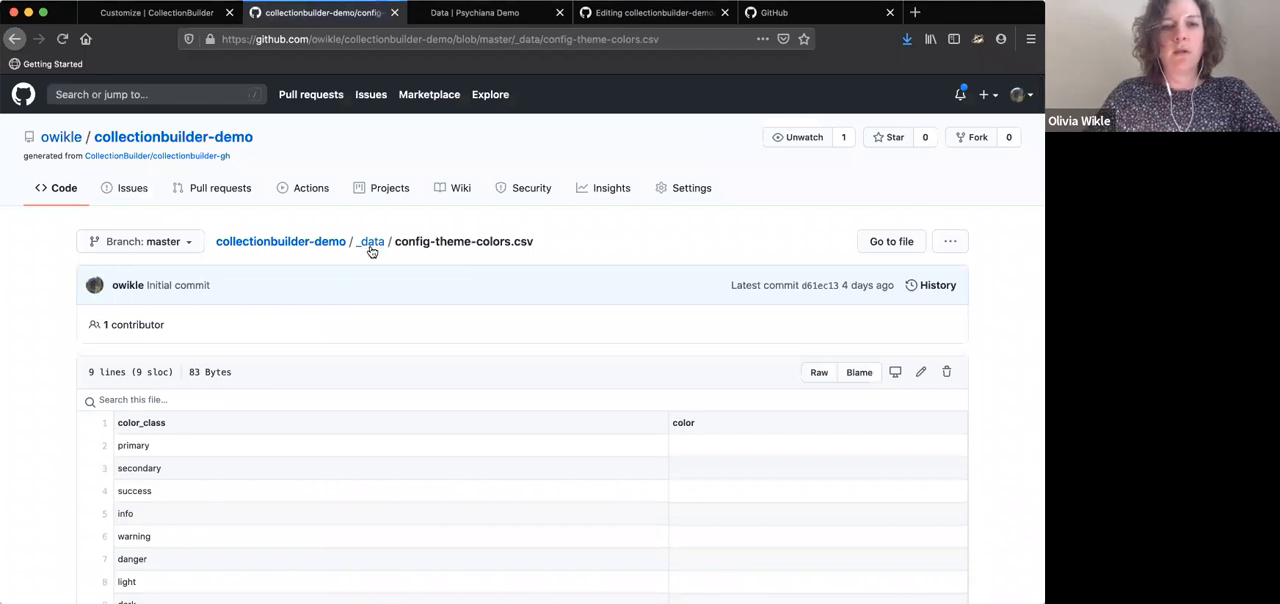
pyautogui.click(370, 251)
pyautogui.scroll(-2, 392, 331)
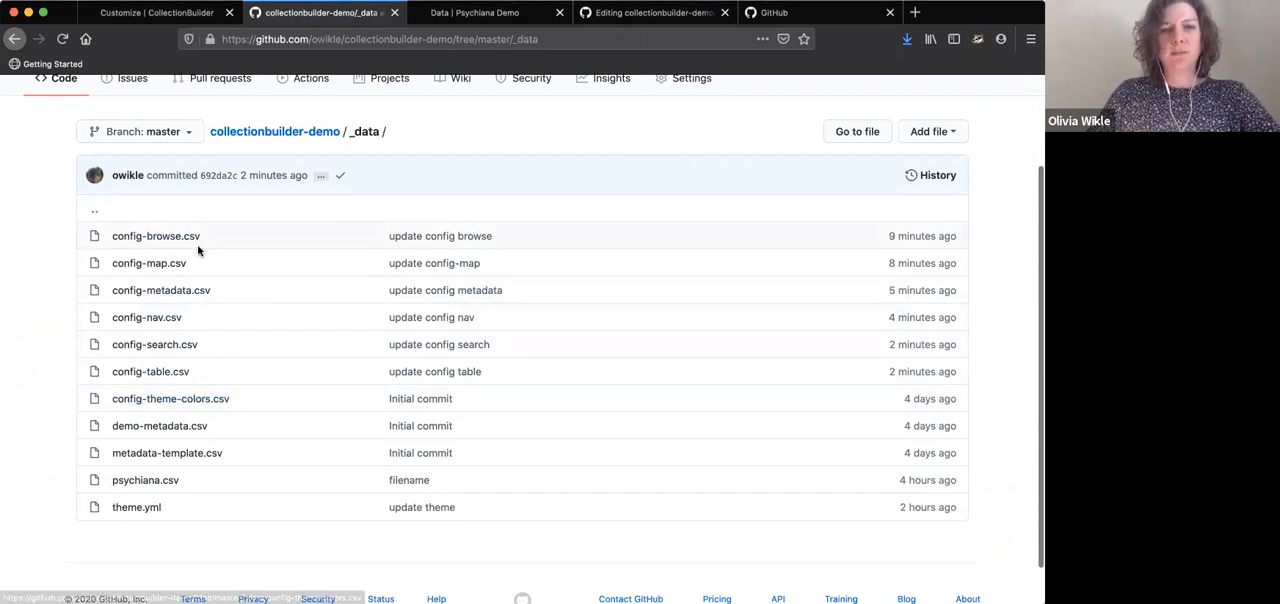
pyautogui.scroll(1, 199, 251)
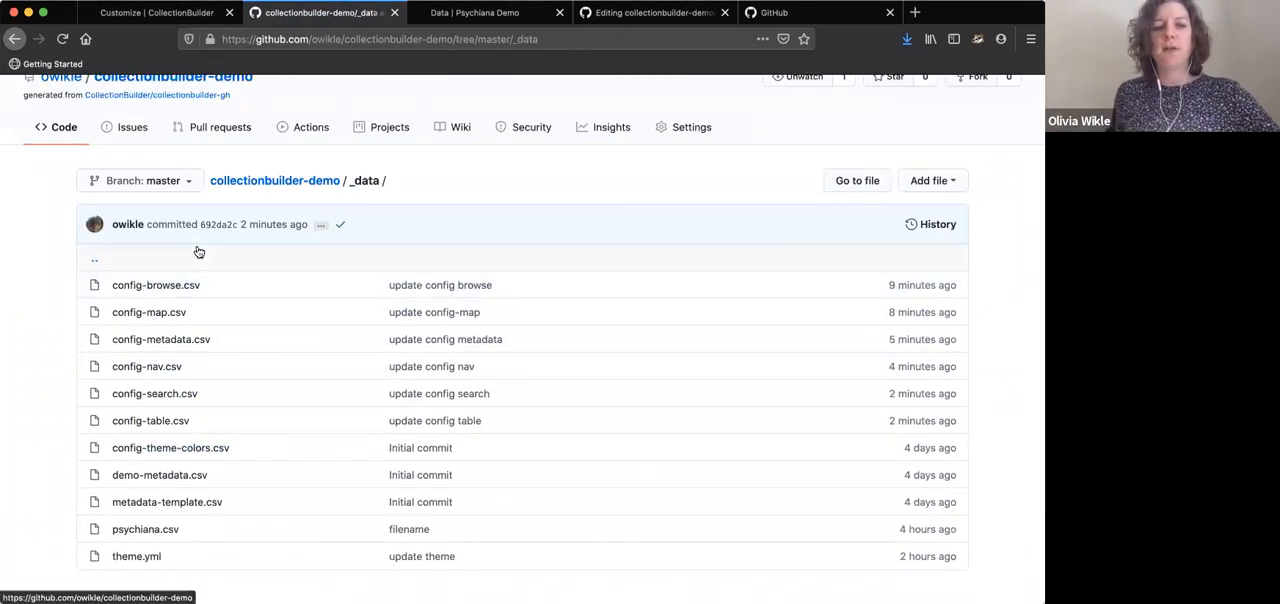
# Switch to the Psychiana Demo site, reload its home page and check the updated navigation bar and page content
pyautogui.click(457, 12)
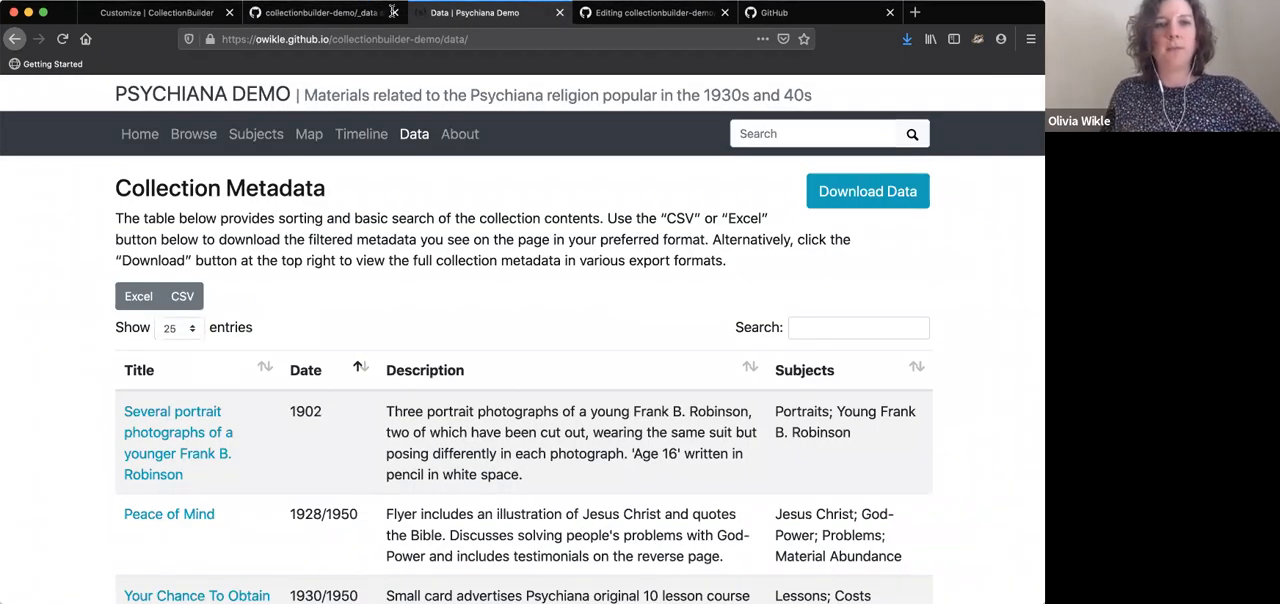
pyautogui.click(143, 135)
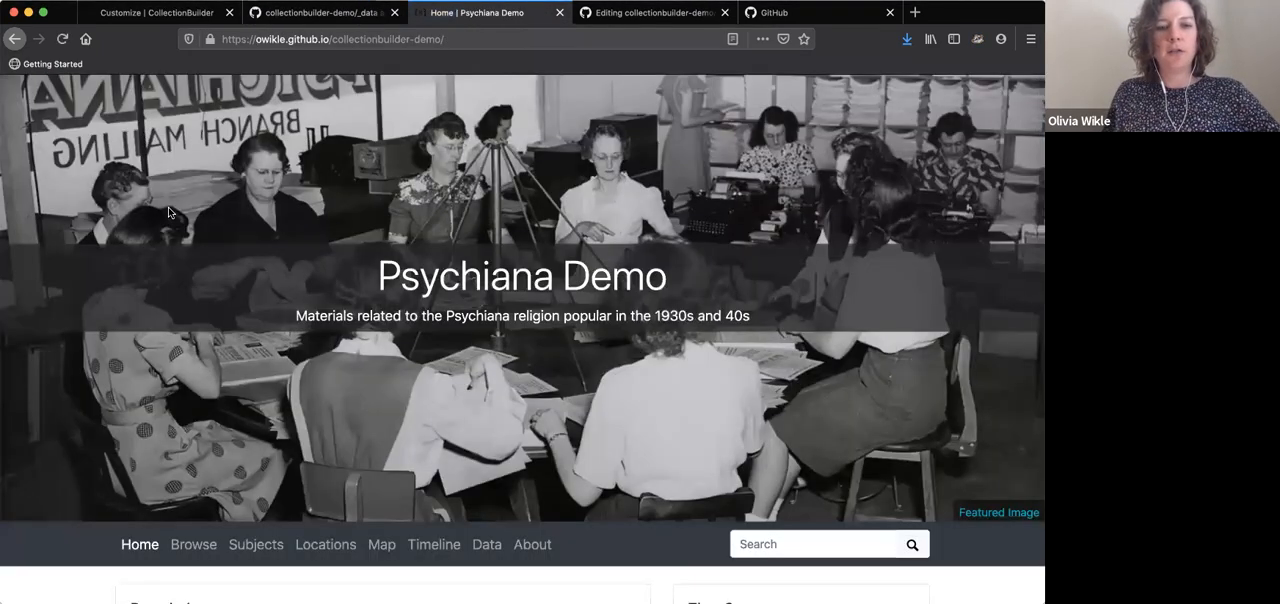
pyautogui.scroll(-2, 168, 212)
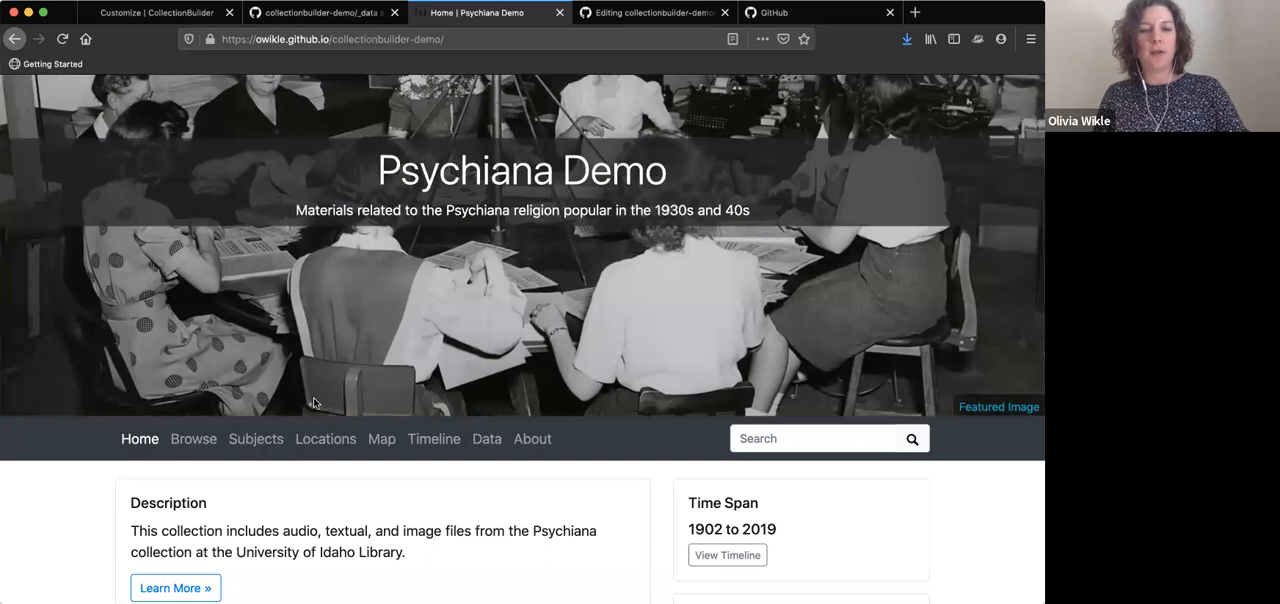
pyautogui.press('super+r')
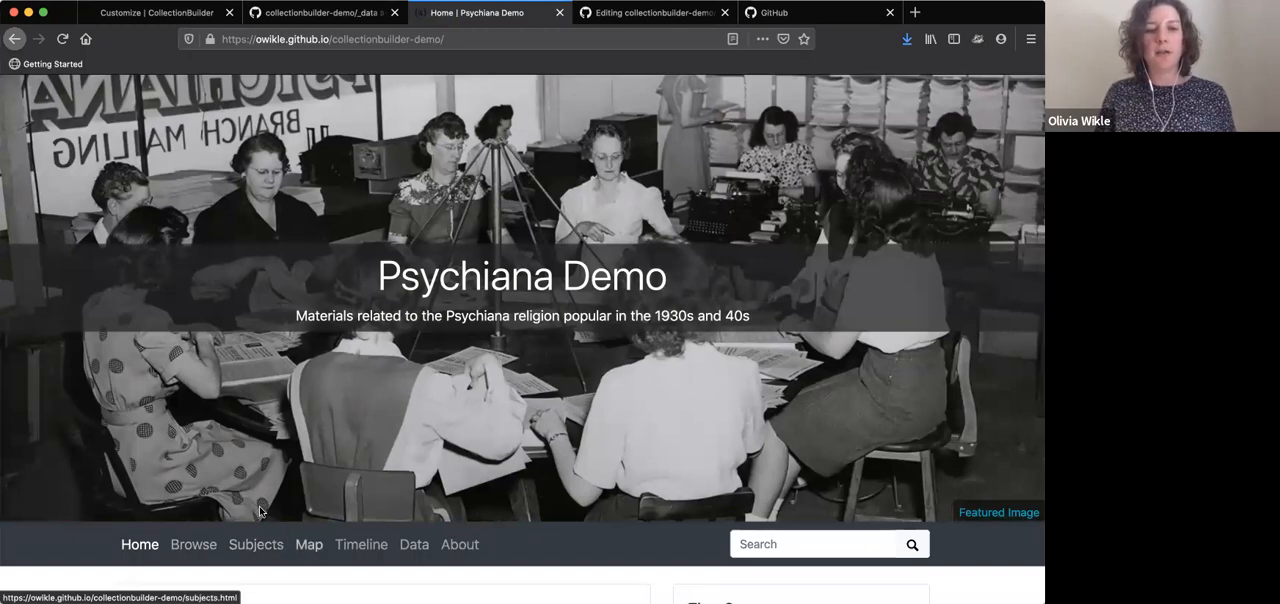
pyautogui.scroll(-2, 537, 472)
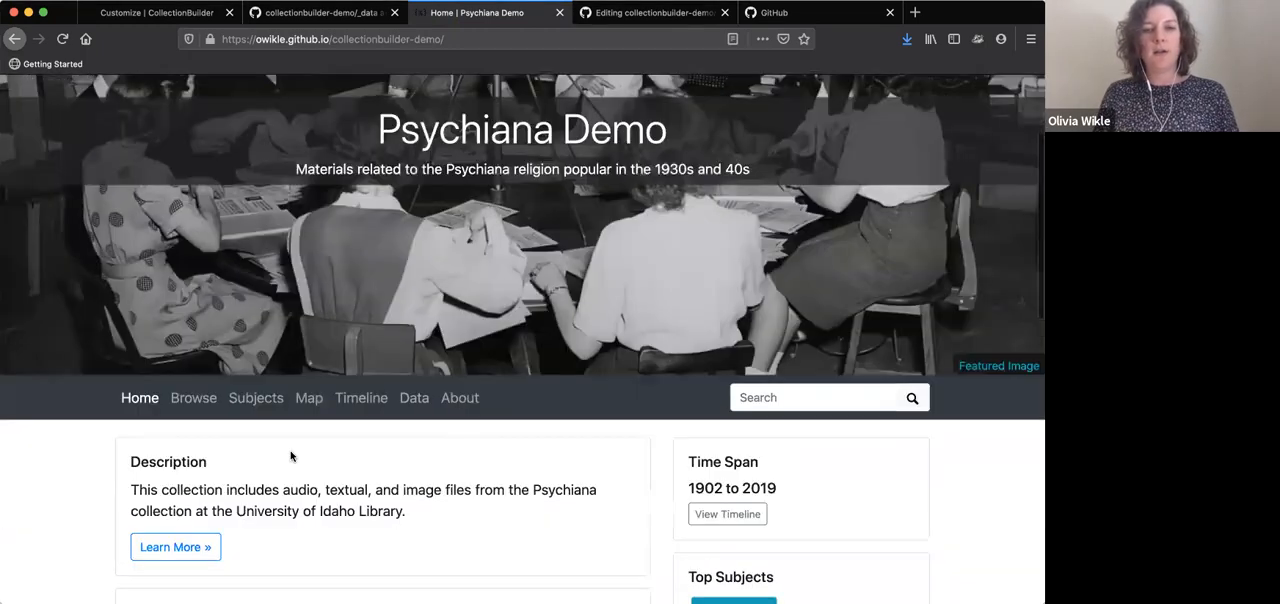
pyautogui.scroll(-2, 290, 455)
pyautogui.scroll(-6, 290, 456)
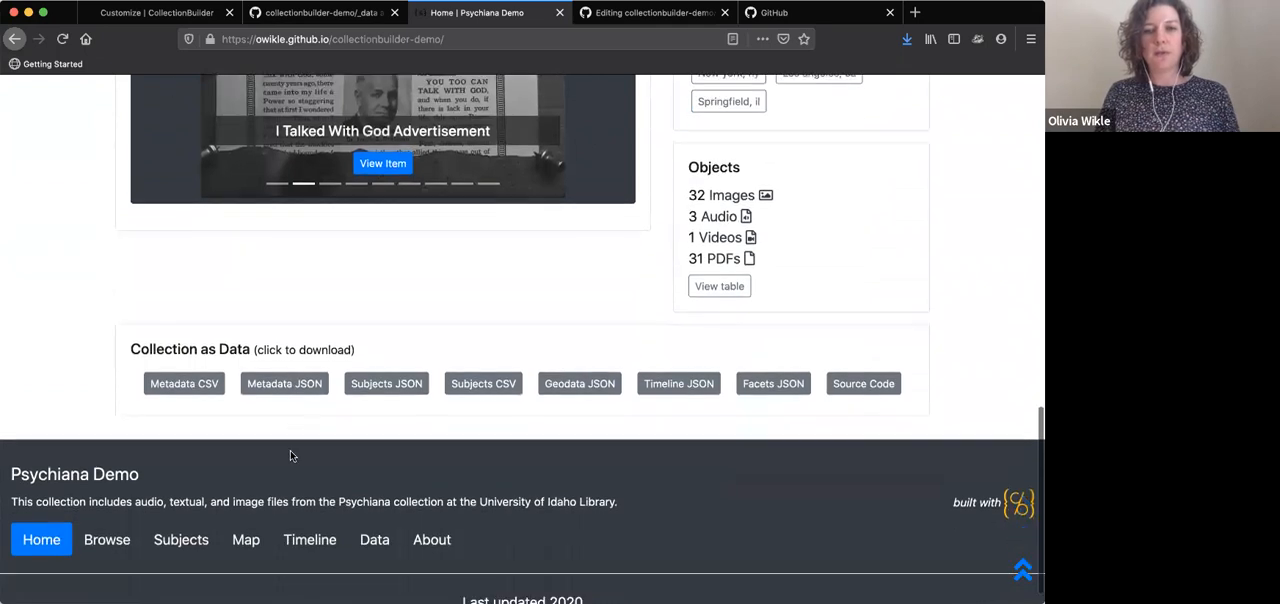
pyautogui.scroll(5, 290, 456)
pyautogui.scroll(3, 290, 456)
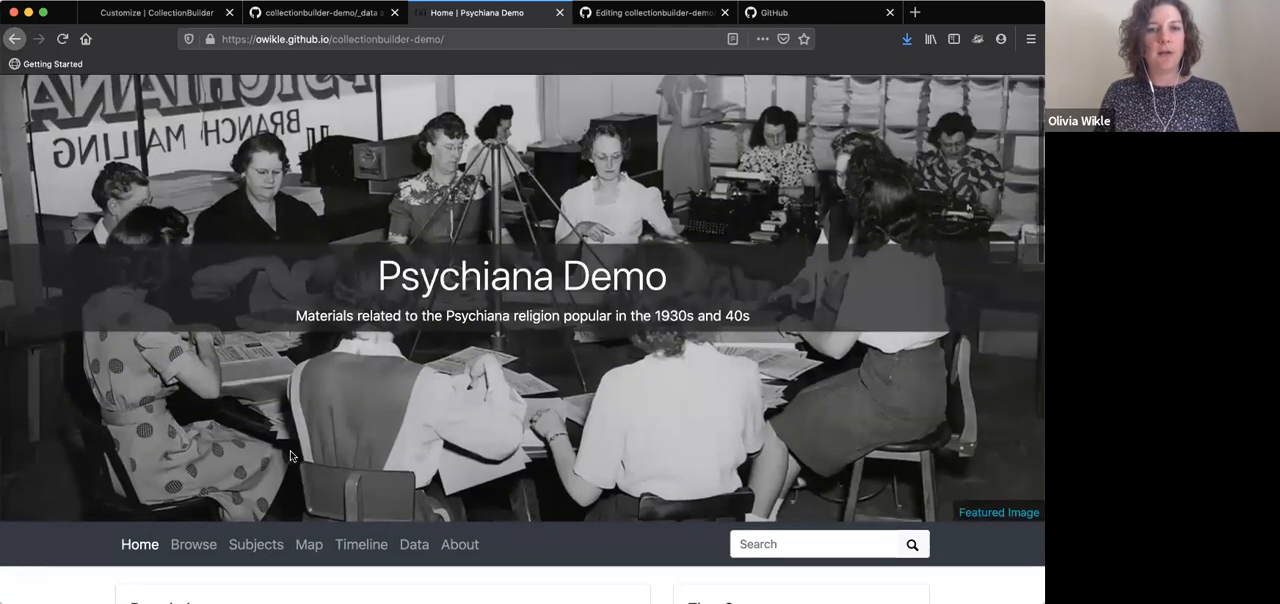
# Open and reload the site's Browse page, and examine the fields and subject tags on the item cards
pyautogui.click(200, 545)
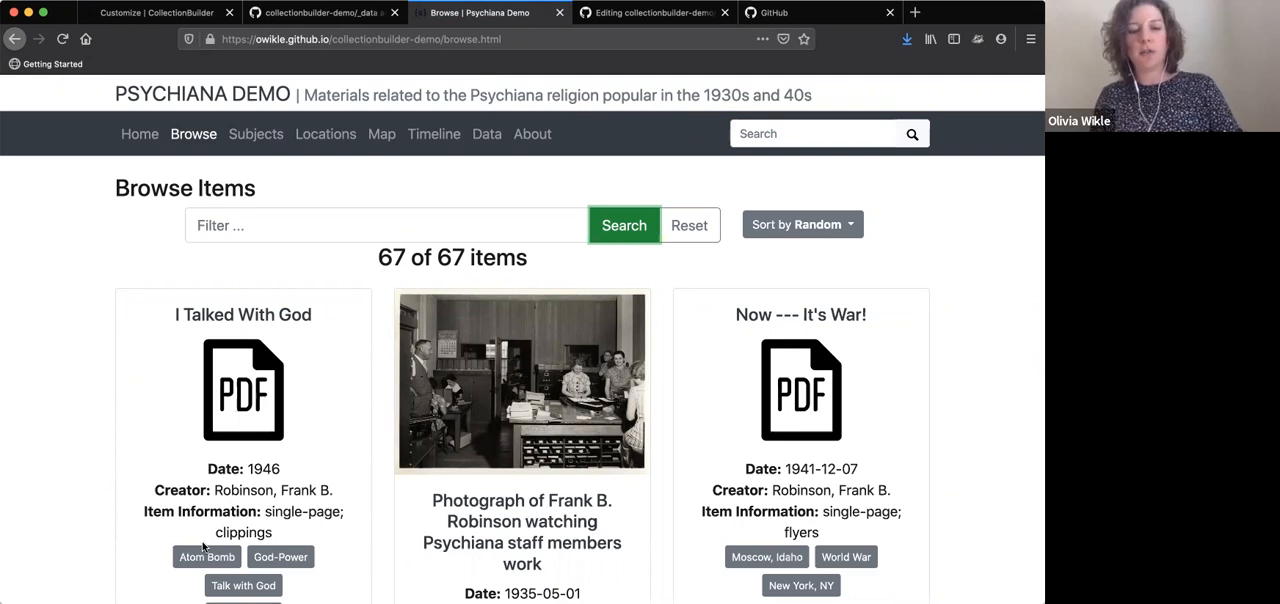
pyautogui.press('super+r')
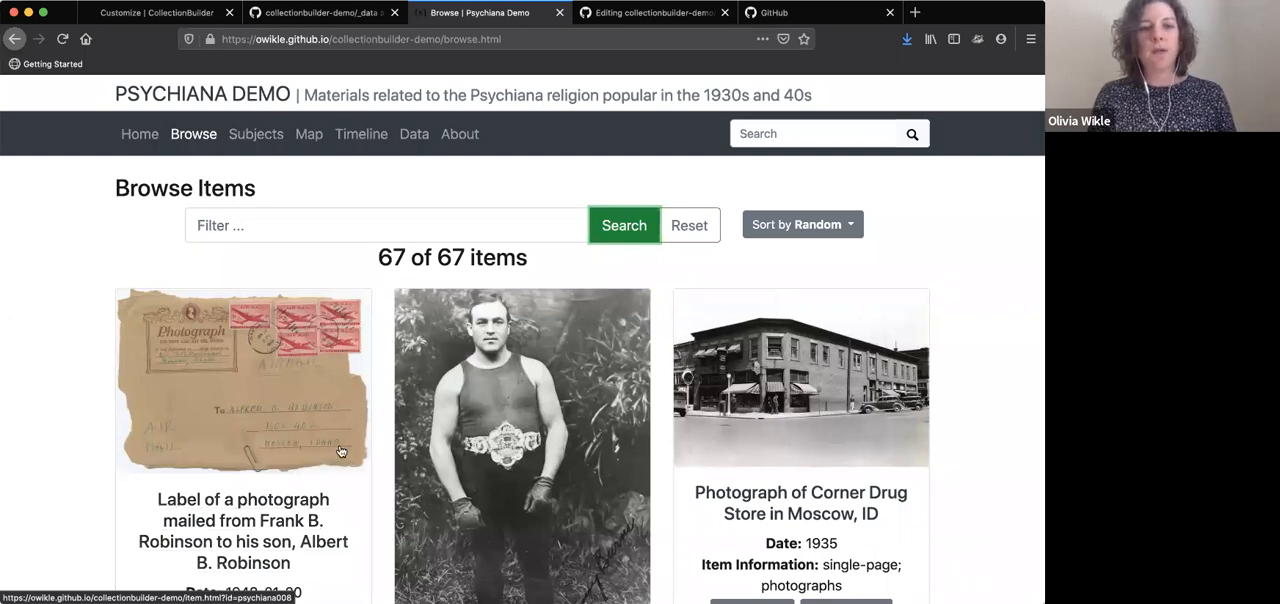
pyautogui.scroll(-2, 340, 452)
pyautogui.scroll(-4, 340, 452)
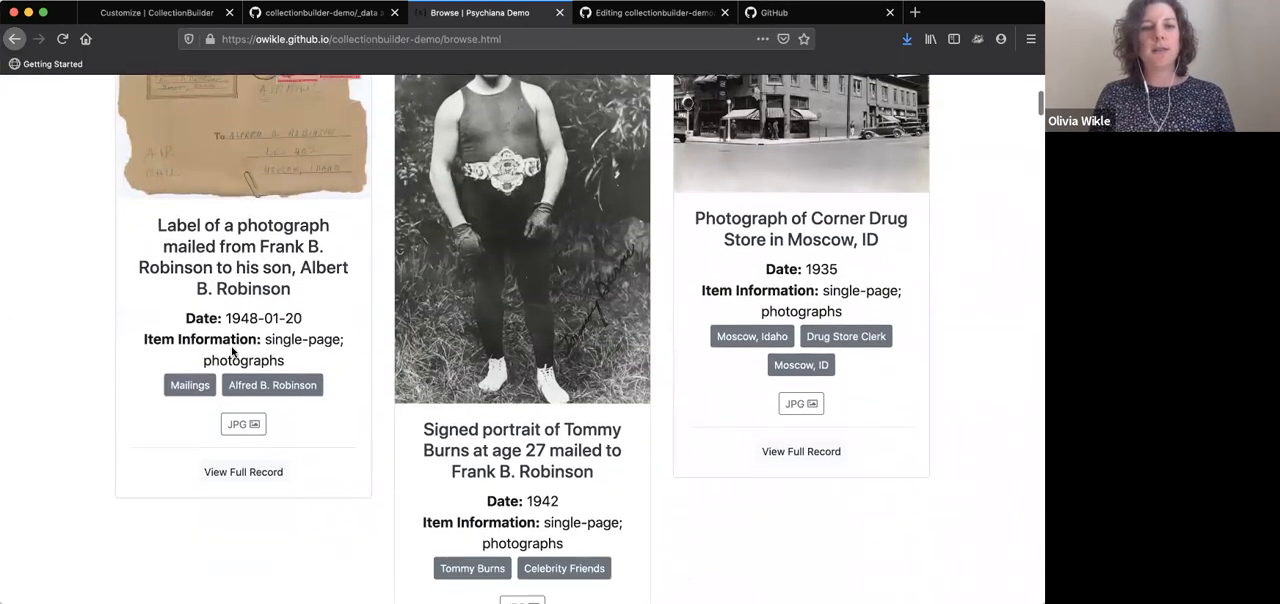
pyautogui.scroll(-9, 358, 388)
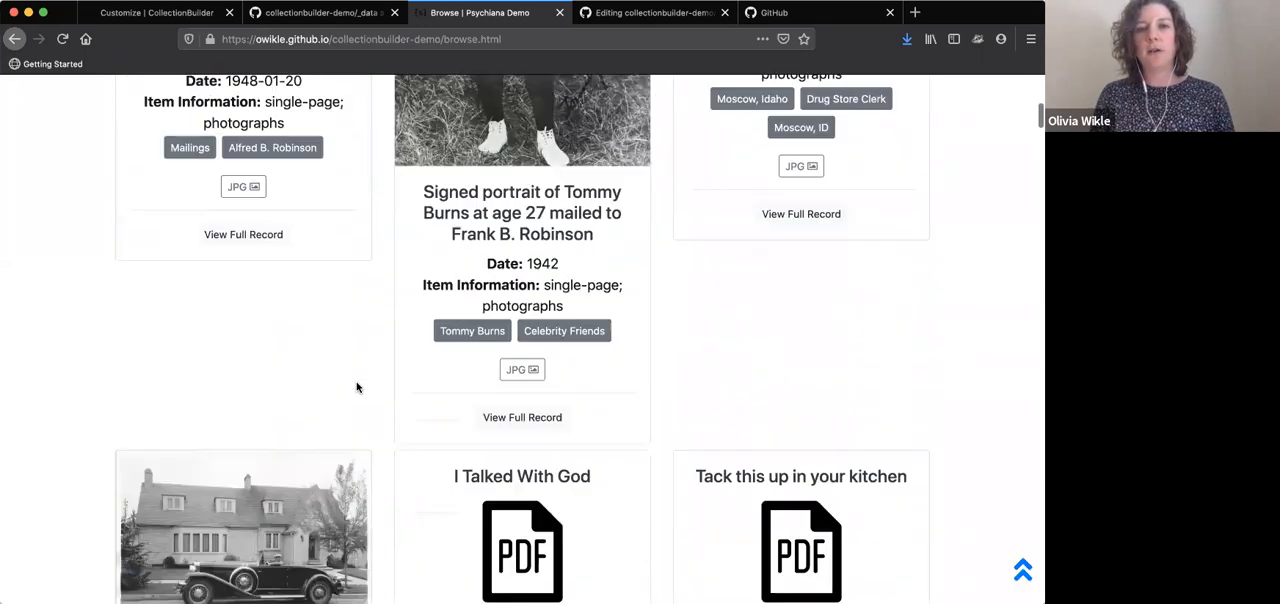
pyautogui.scroll(-5, 358, 388)
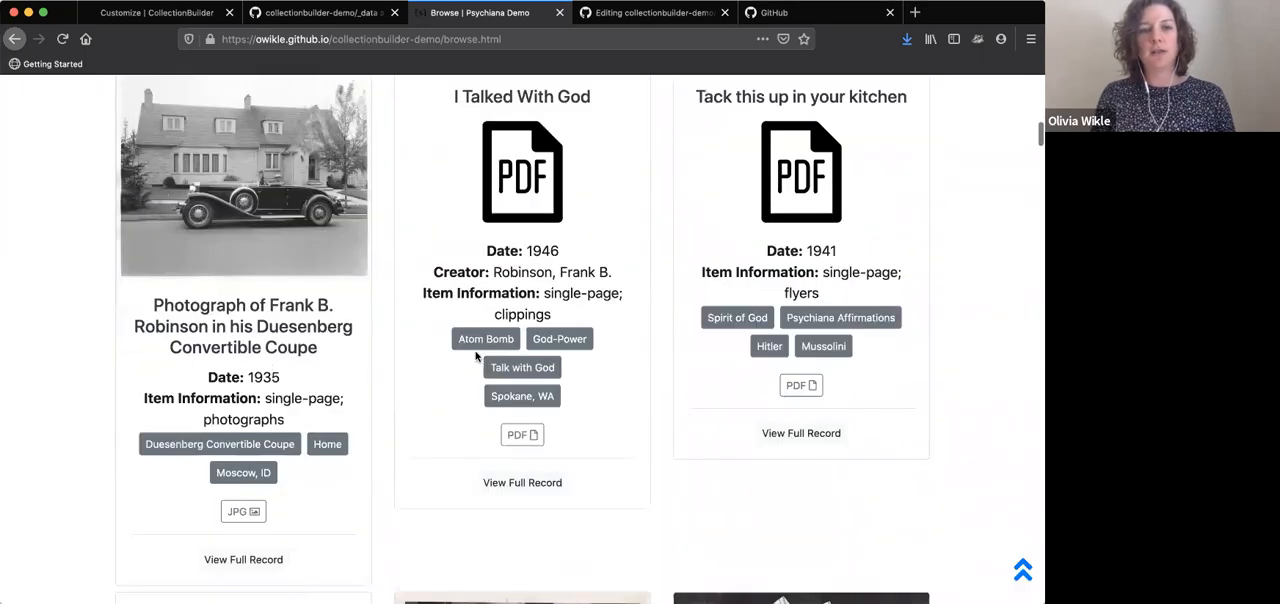
pyautogui.scroll(20, 817, 280)
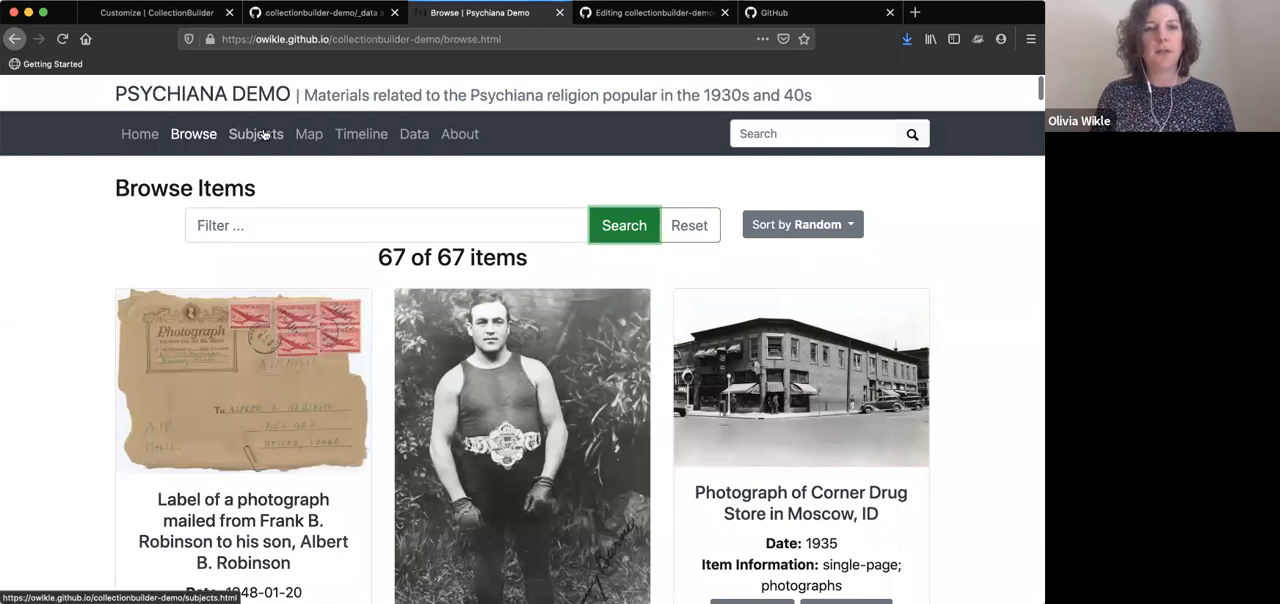
# Reload the Map page and inspect the Item Information field in the popup of the marker near St Louis
pyautogui.click(319, 138)
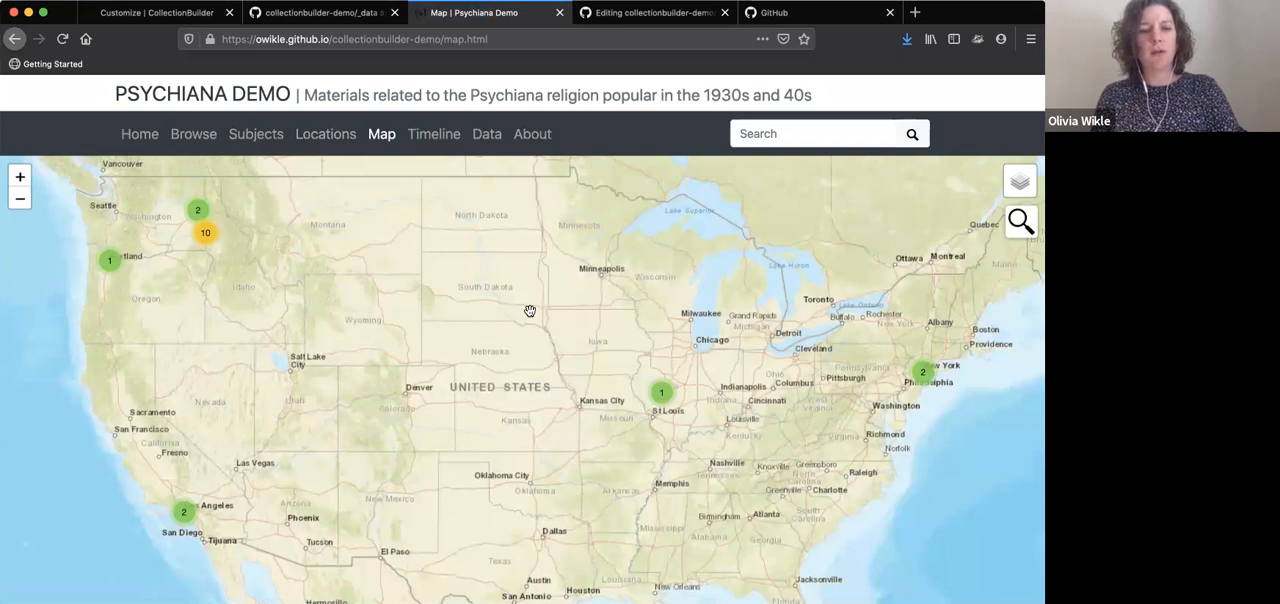
pyautogui.press('super+r')
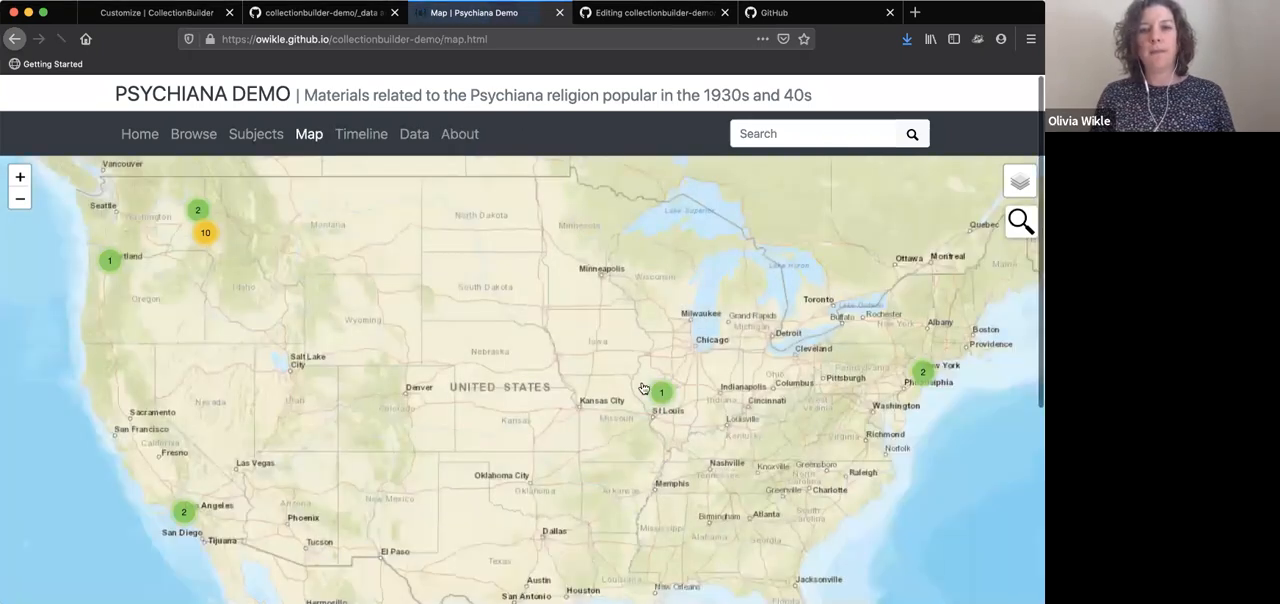
pyautogui.click(666, 395)
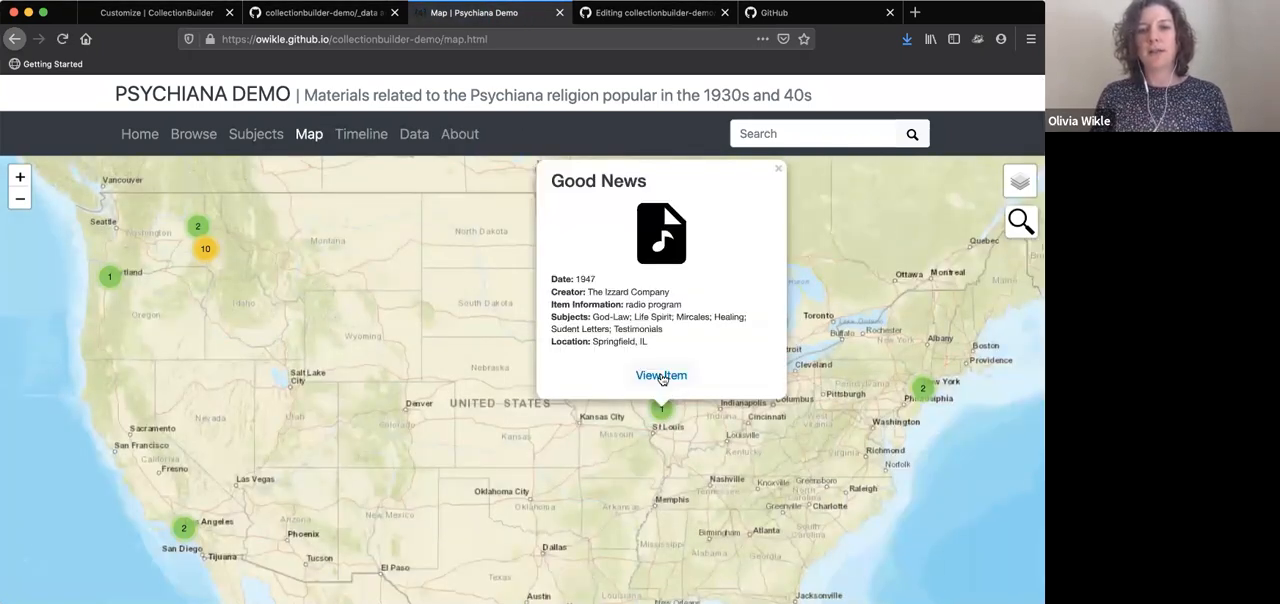
pyautogui.moveTo(681, 308); pyautogui.dragTo(561, 309)
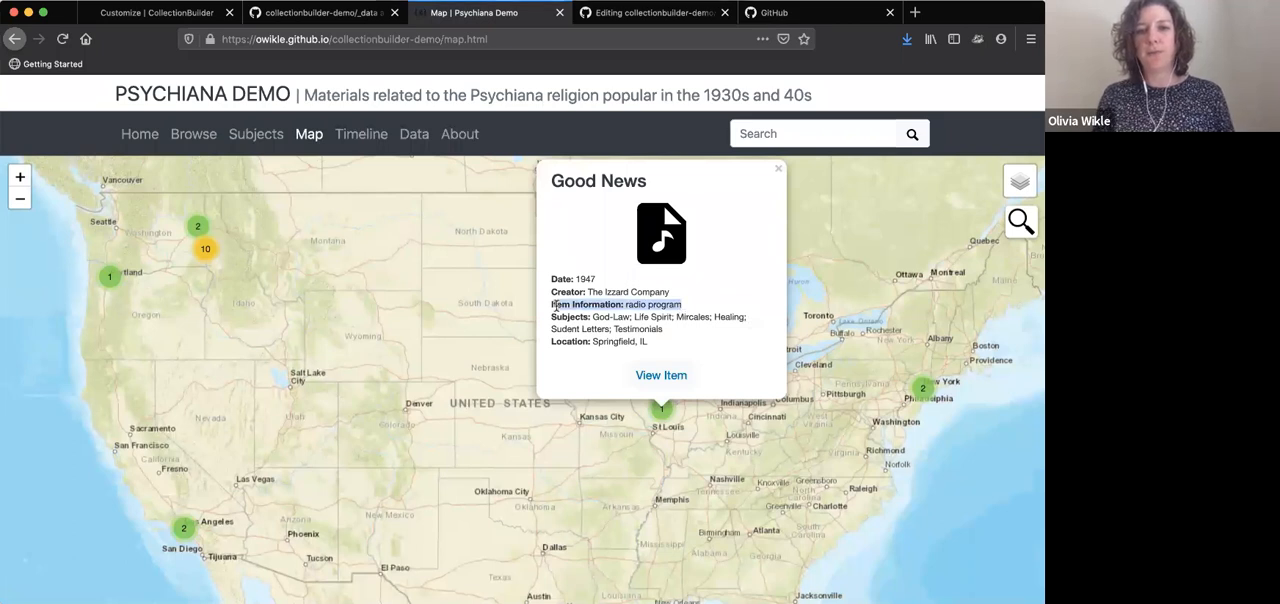
pyautogui.click(555, 306)
pyautogui.click(778, 169)
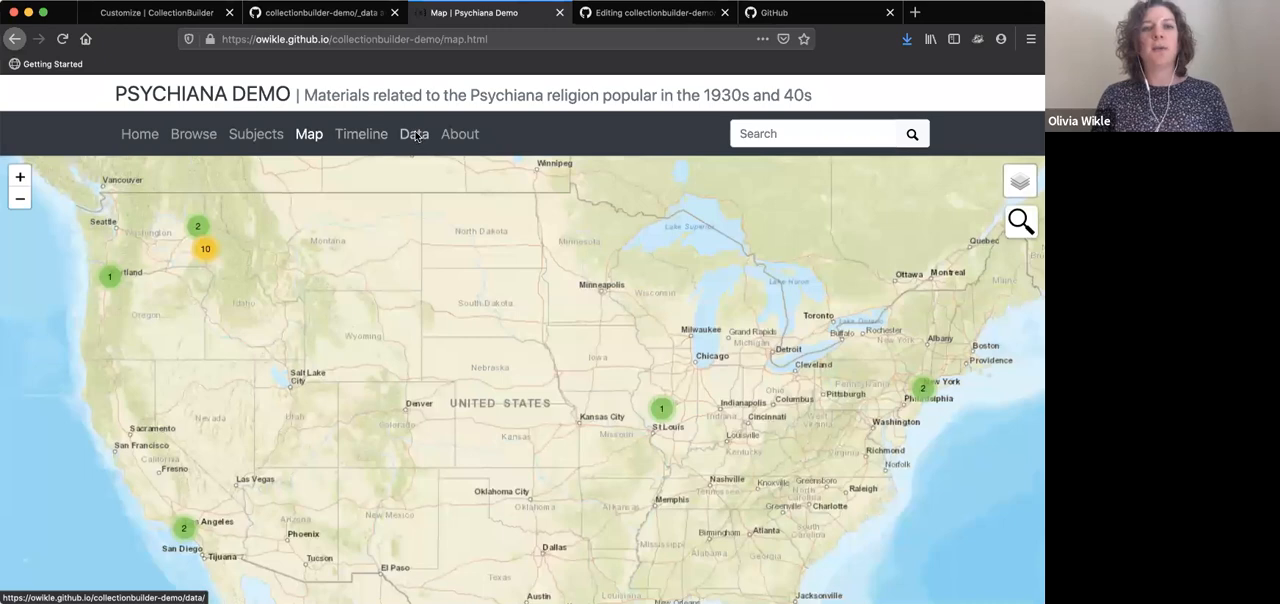
# Reload the Data page to check the metadata table's columns, and return to the home page
pyautogui.click(414, 134)
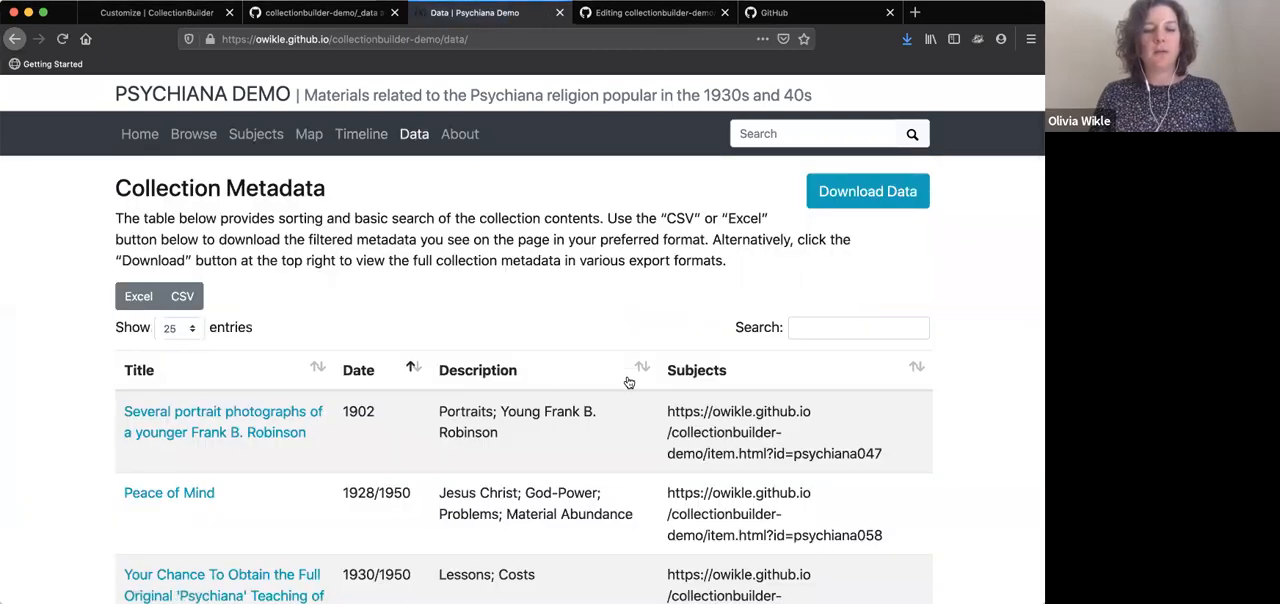
pyautogui.press('super+r')
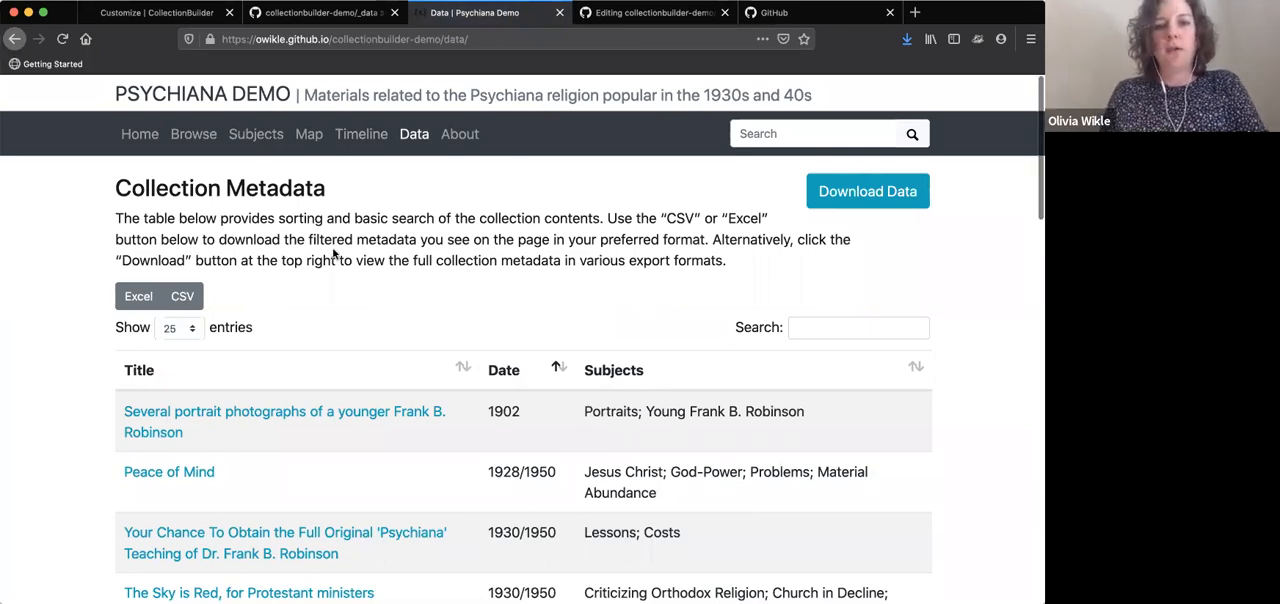
pyautogui.scroll(-5, 334, 252)
pyautogui.scroll(5, 334, 252)
pyautogui.click(140, 133)
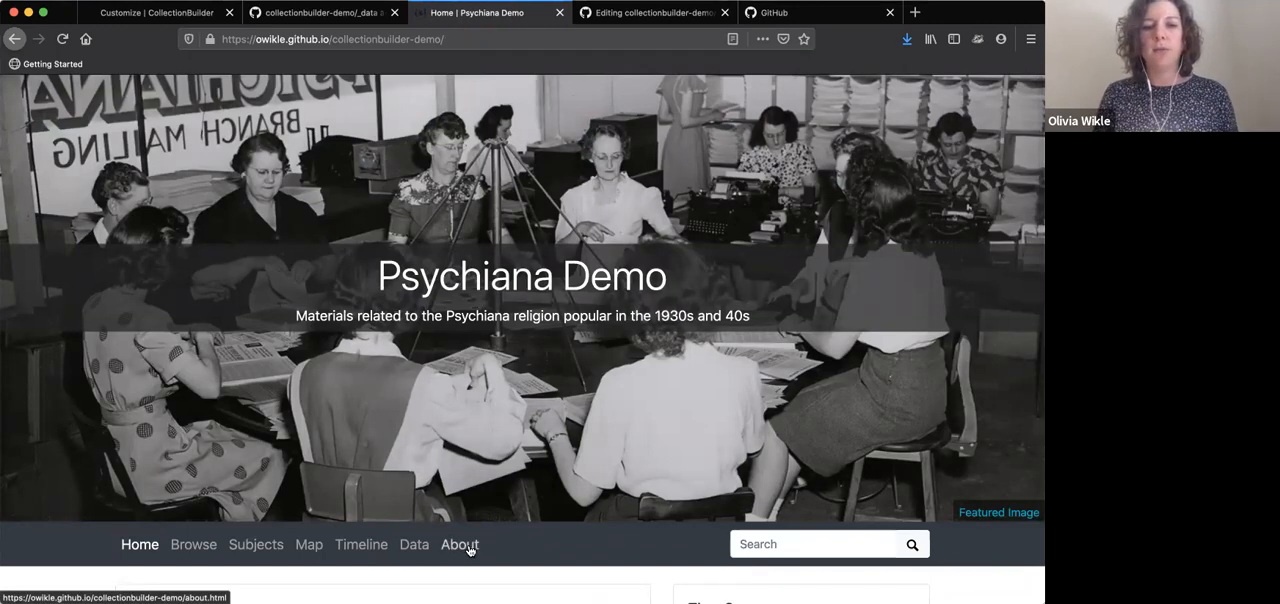
pyautogui.click(137, 545)
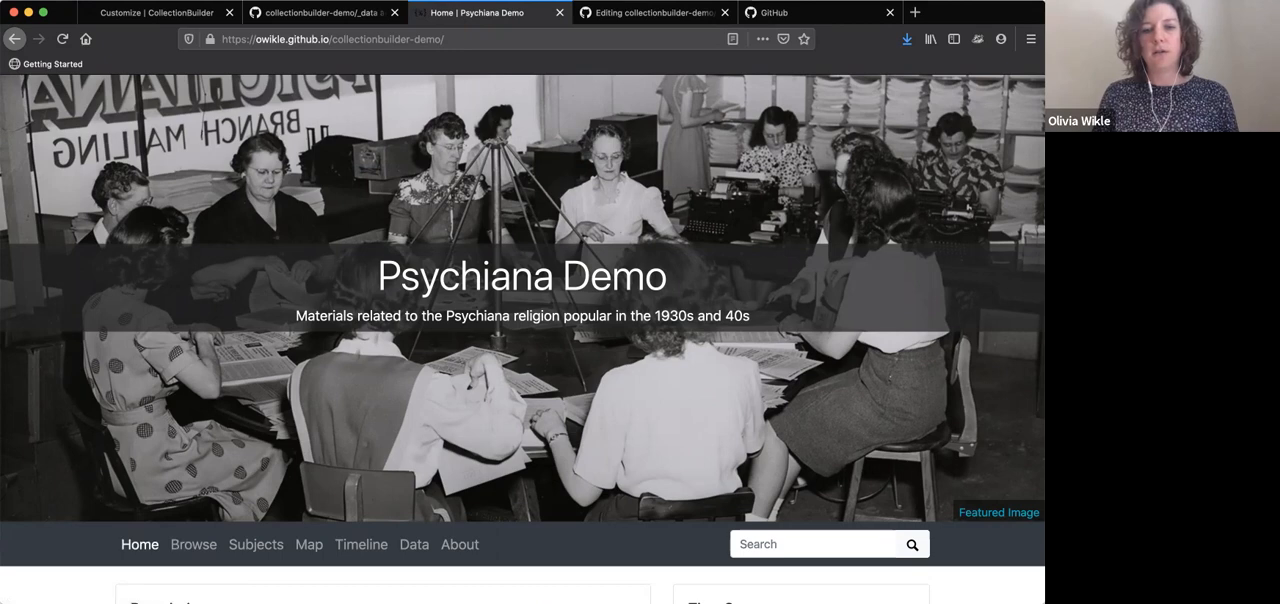